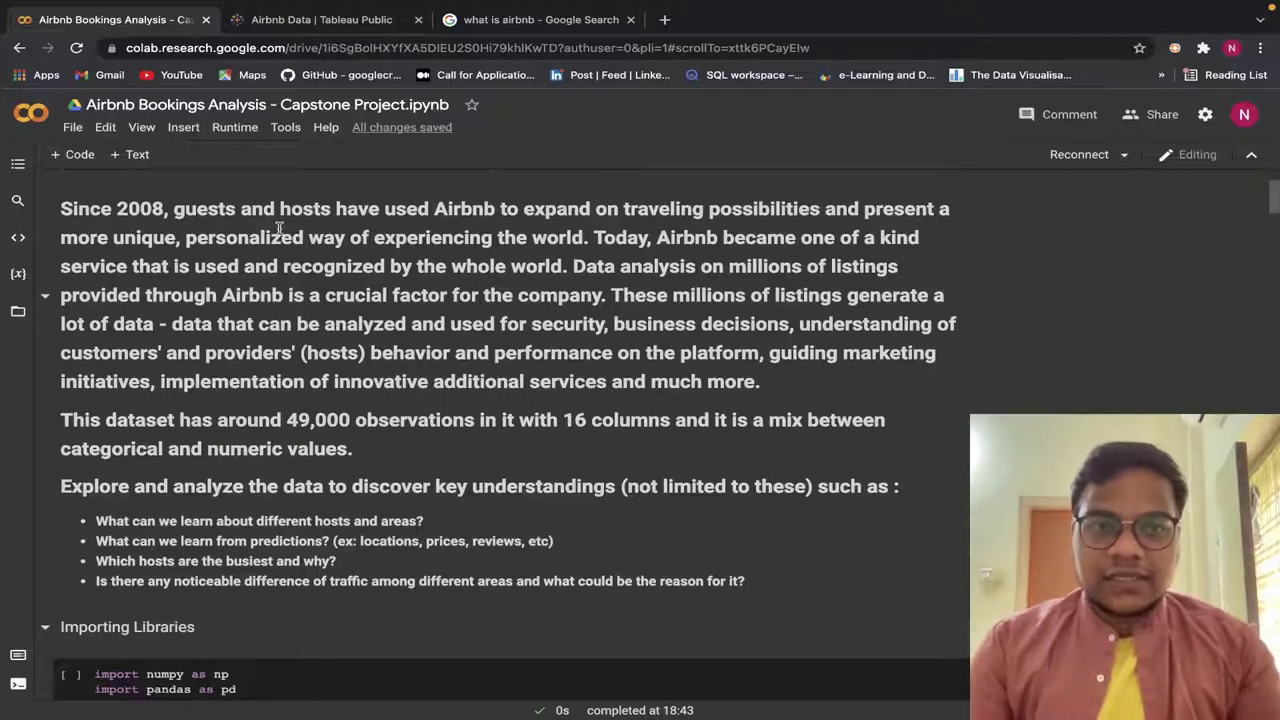
Read the "What is Airbnb?" introduction and dataset description, highlighting the observation count and the column count.
scroll(279, 227, "up", 1)
scroll(279, 227, "up", 2)
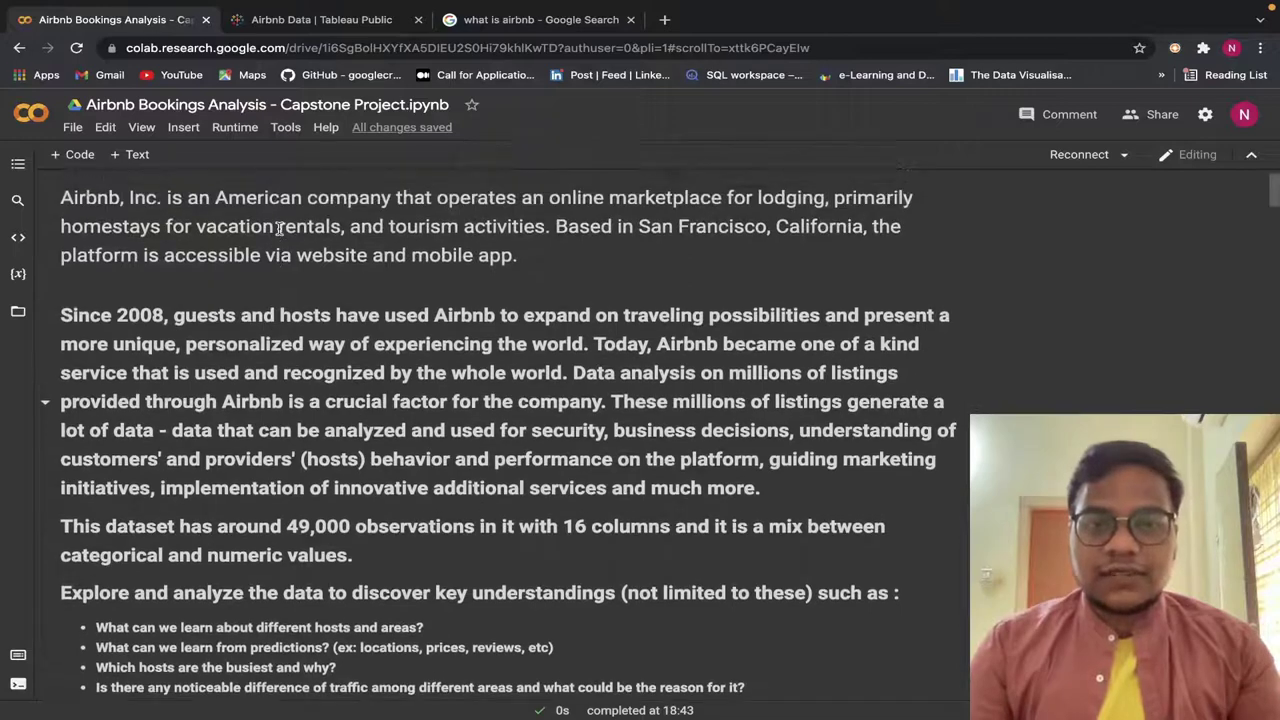
scroll(279, 227, "up", 1)
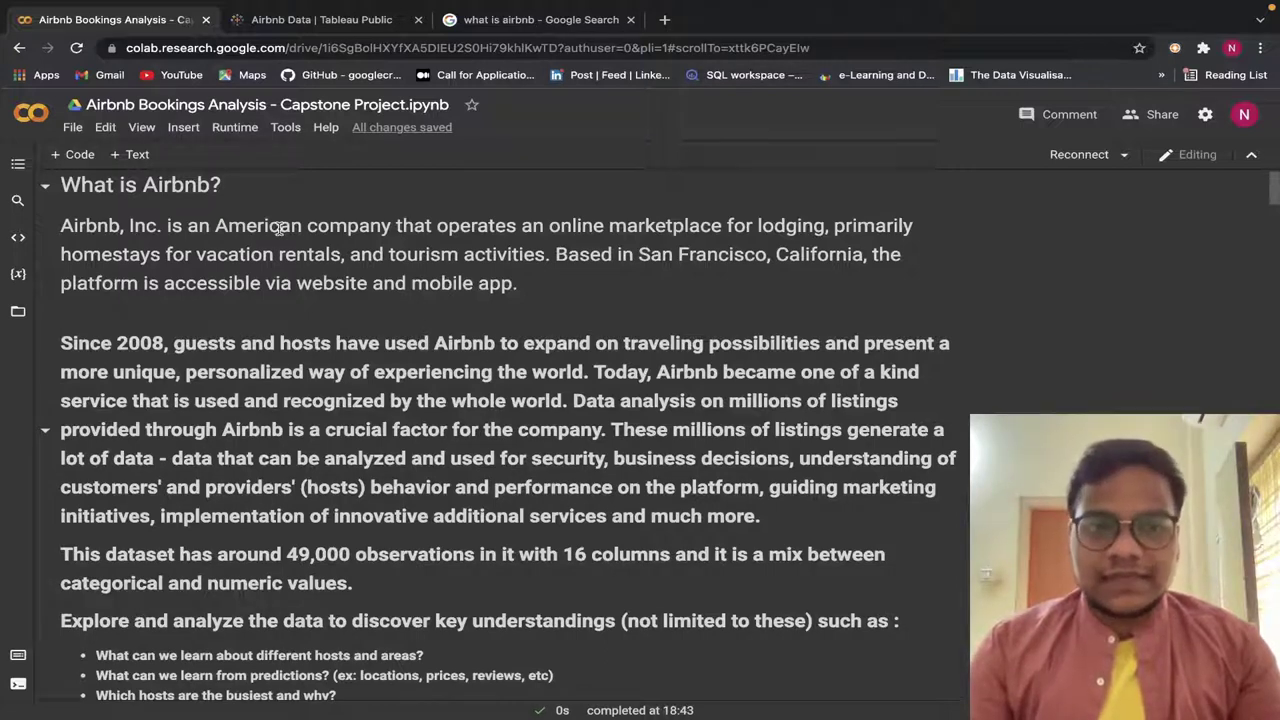
scroll(280, 228, "down", 1)
scroll(279, 228, "down", 2)
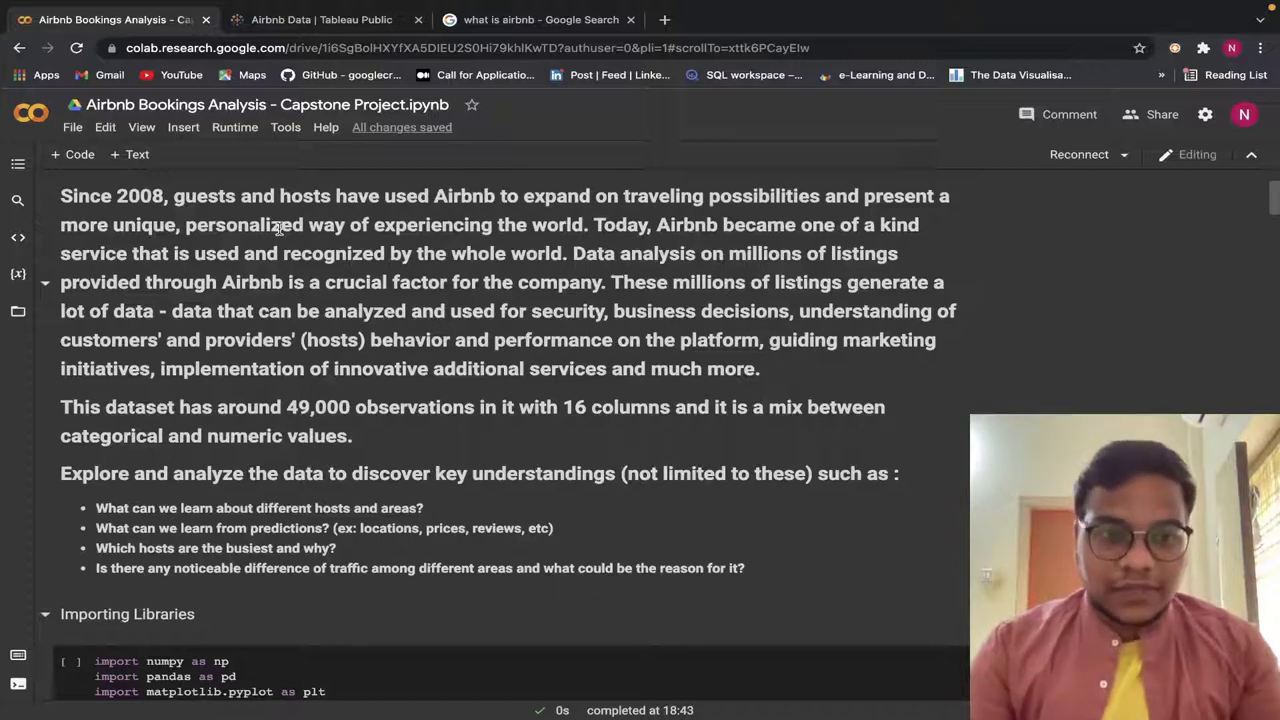
scroll(279, 228, "down", 1)
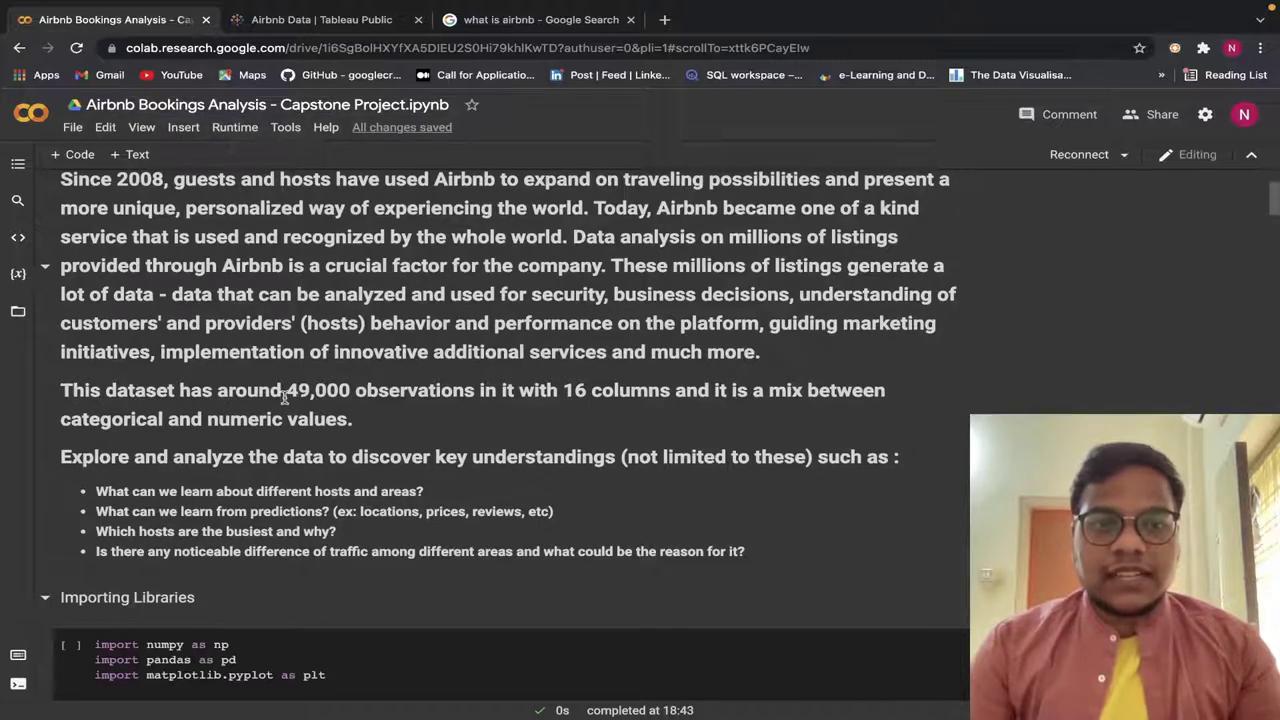
left_click_drag(285, 396, 351, 395)
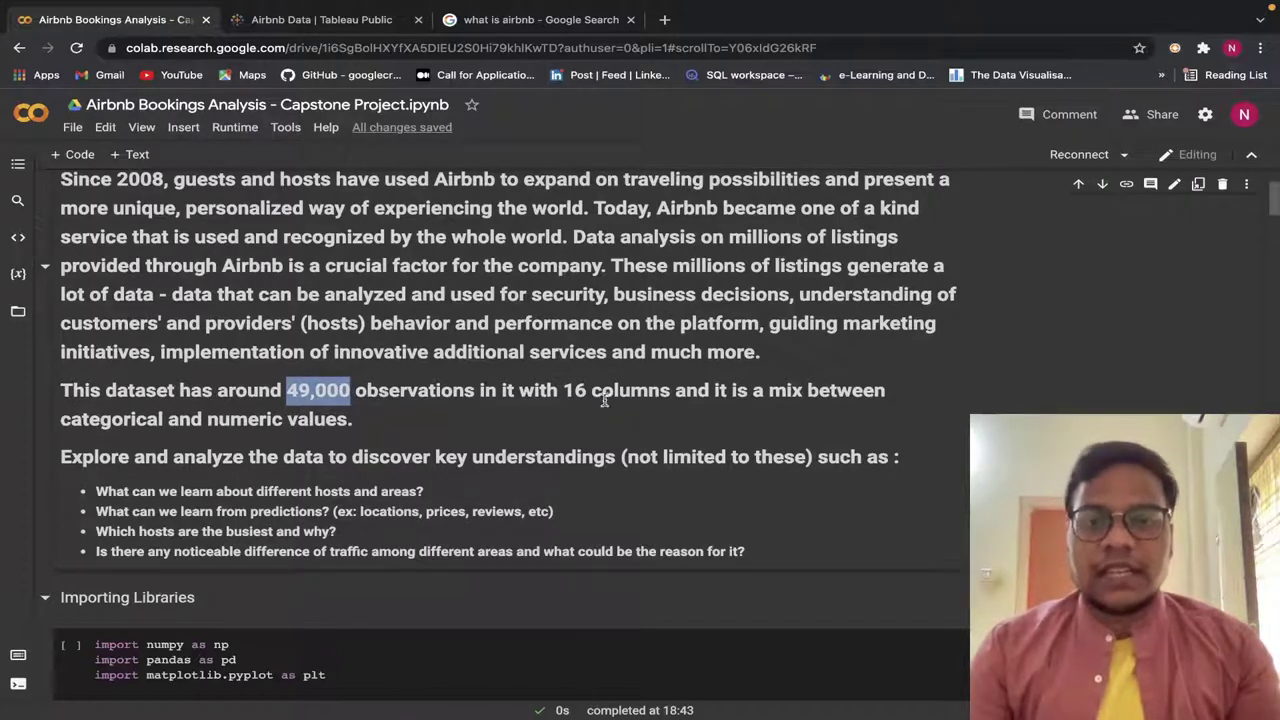
left_click_drag(564, 392, 676, 394)
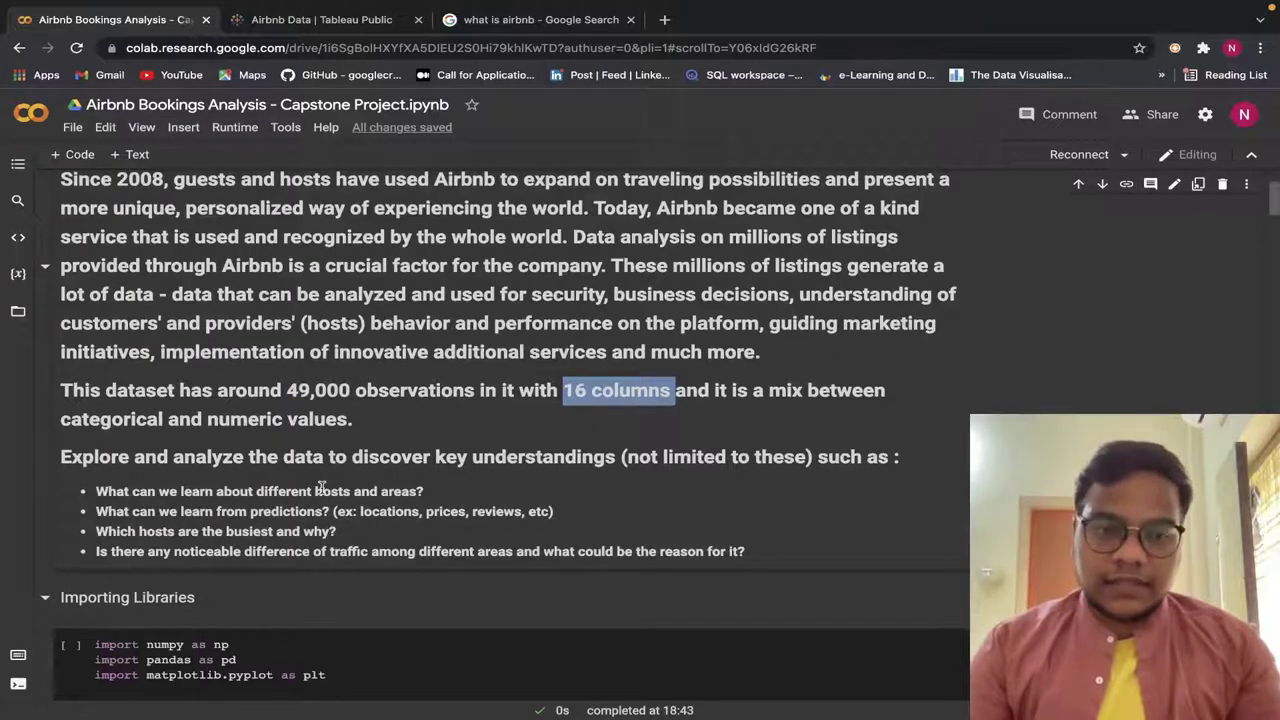
Review the "Explore and analyze the data" task statement, highlighting its wording and the four analysis questions beneath it.
scroll(321, 488, "down", 3)
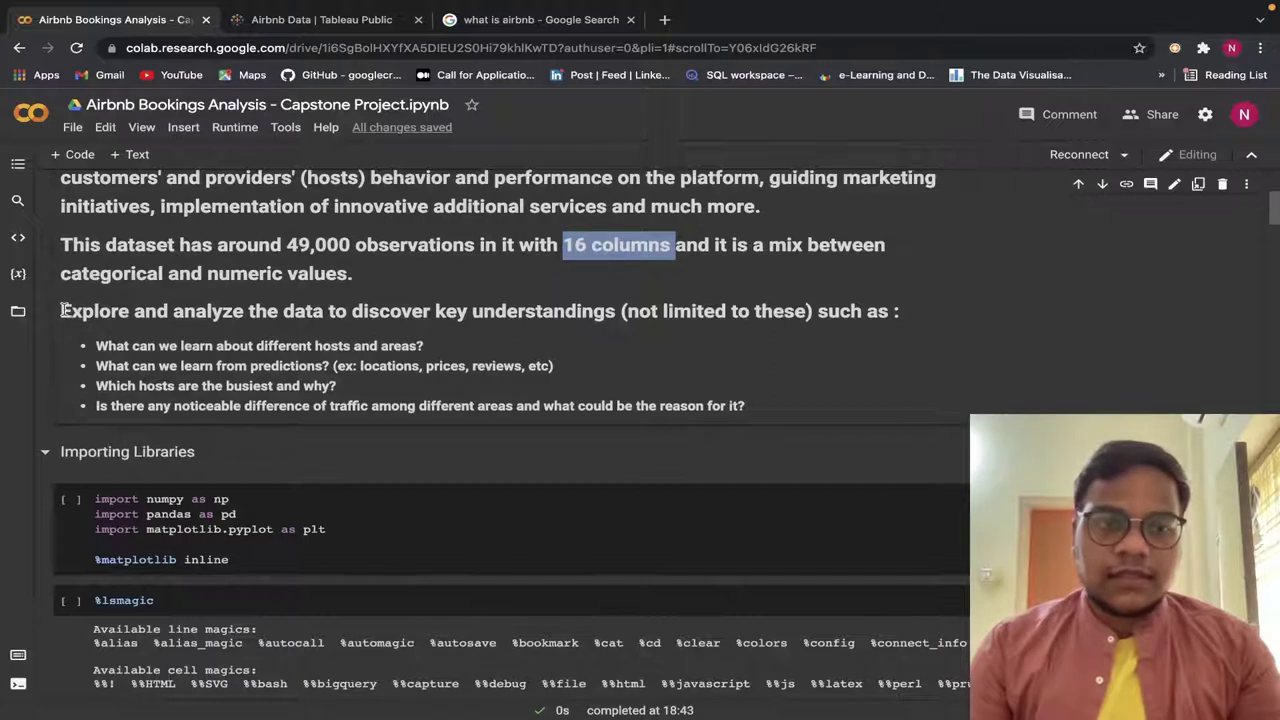
left_click_drag(62, 311, 482, 322)
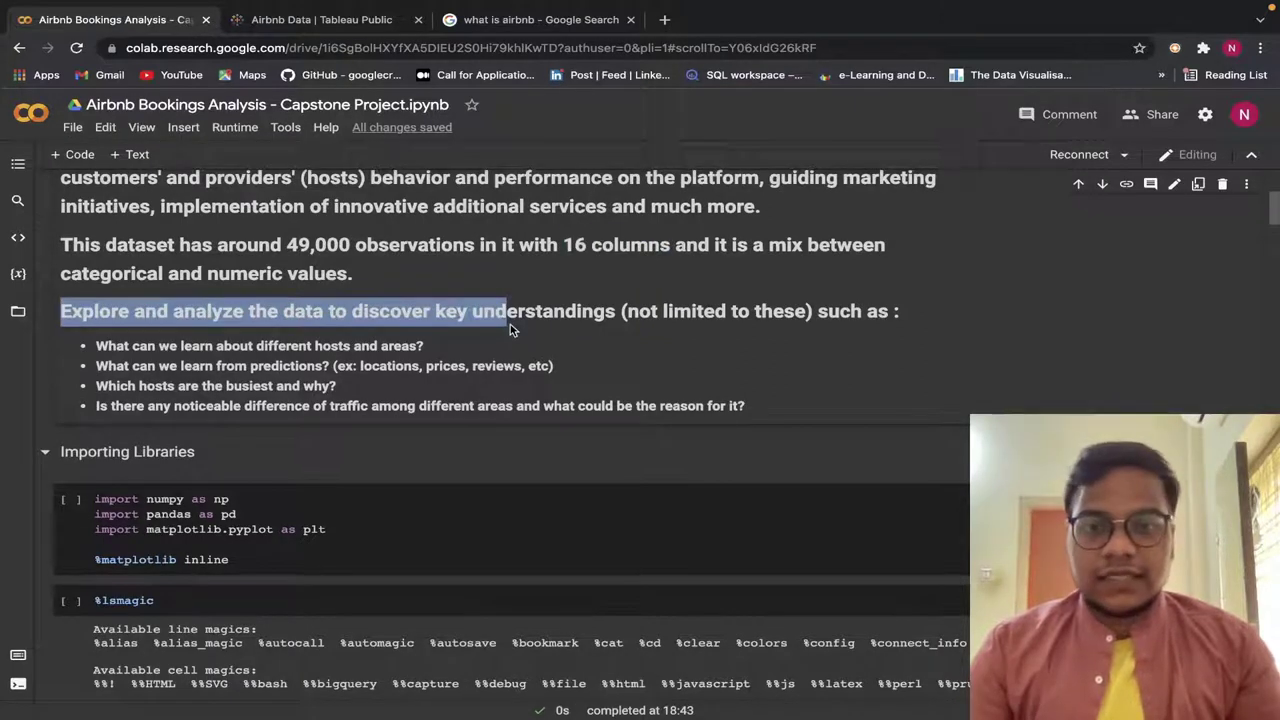
left_click_drag(626, 314, 808, 314)
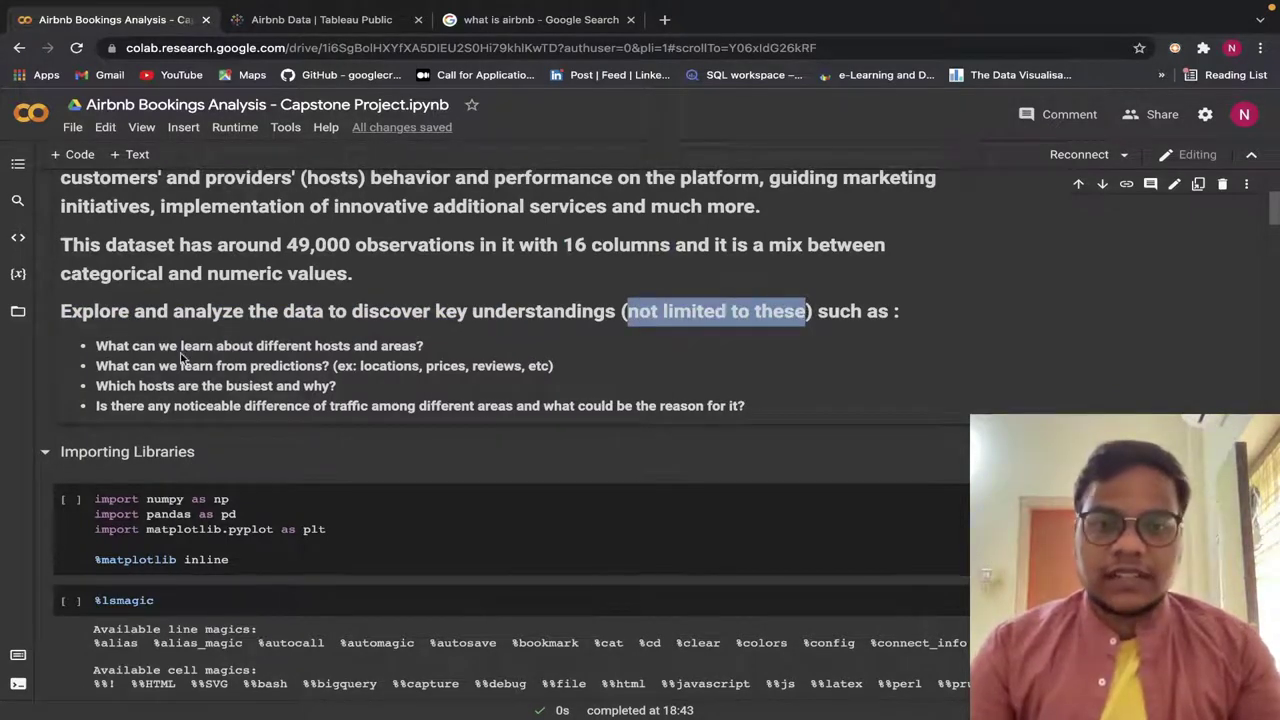
scroll(186, 355, "down", 1)
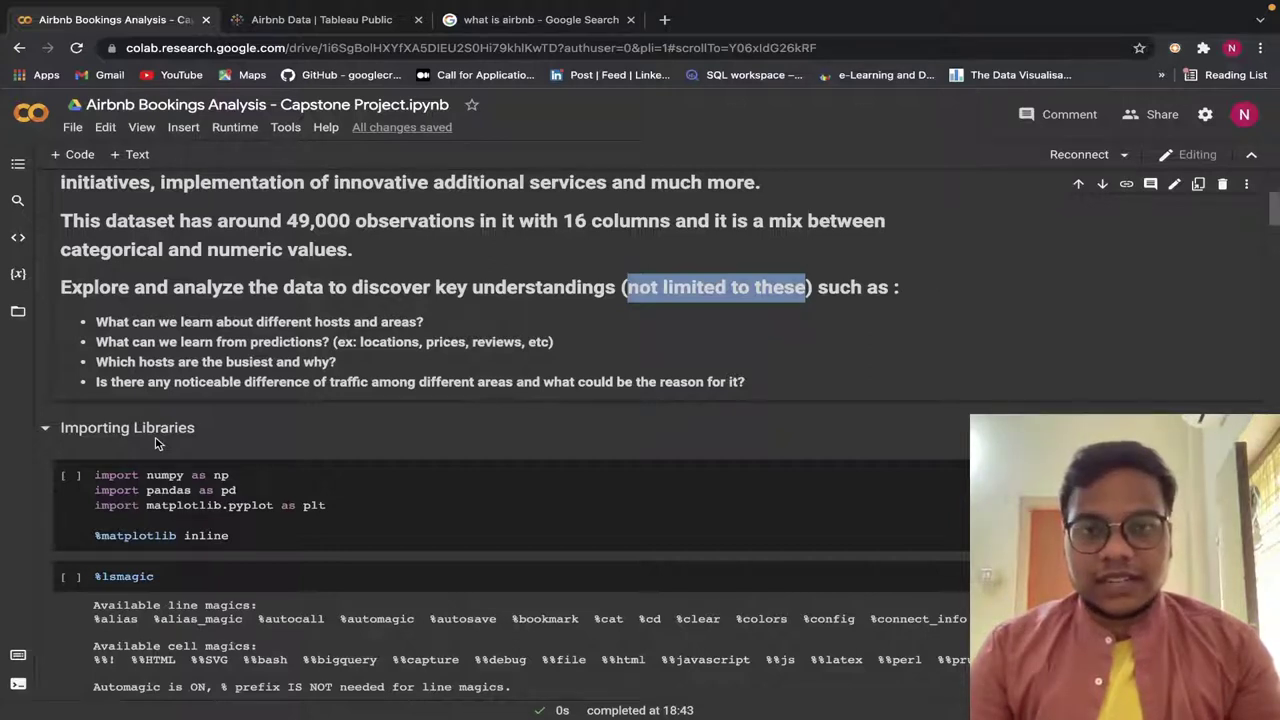
scroll(175, 343, "down", 1)
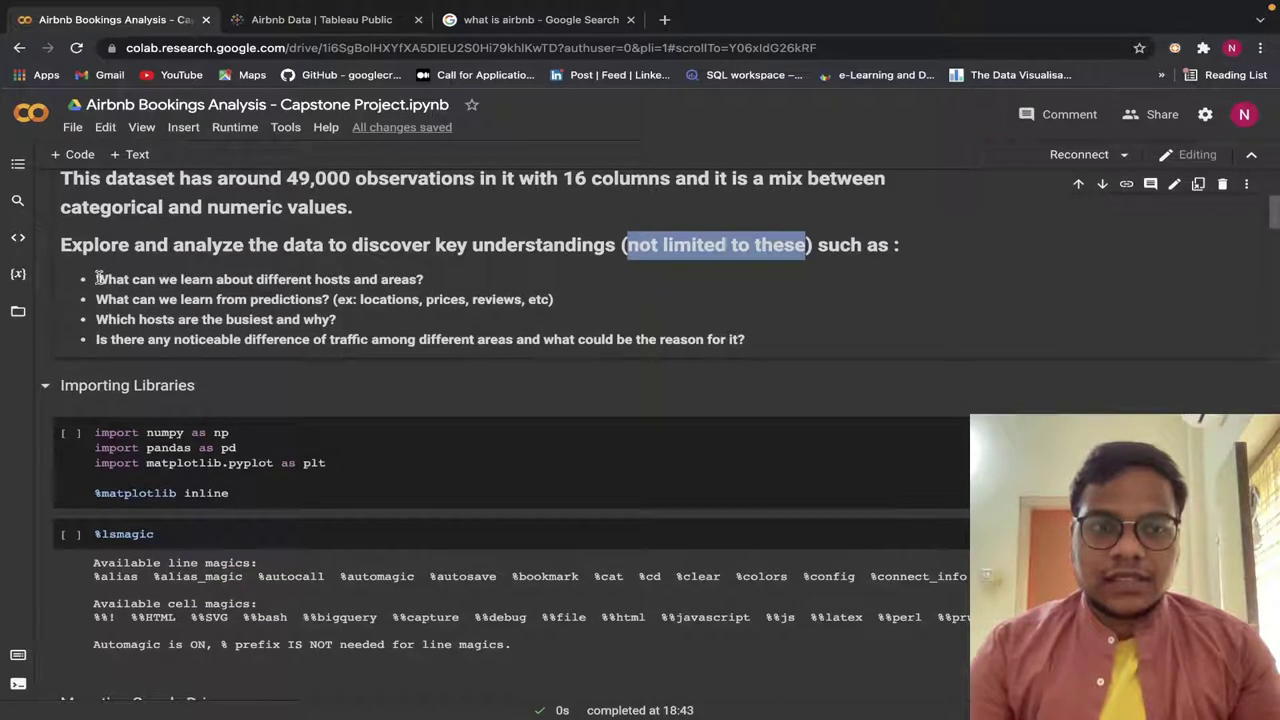
left_click_drag(96, 279, 828, 335)
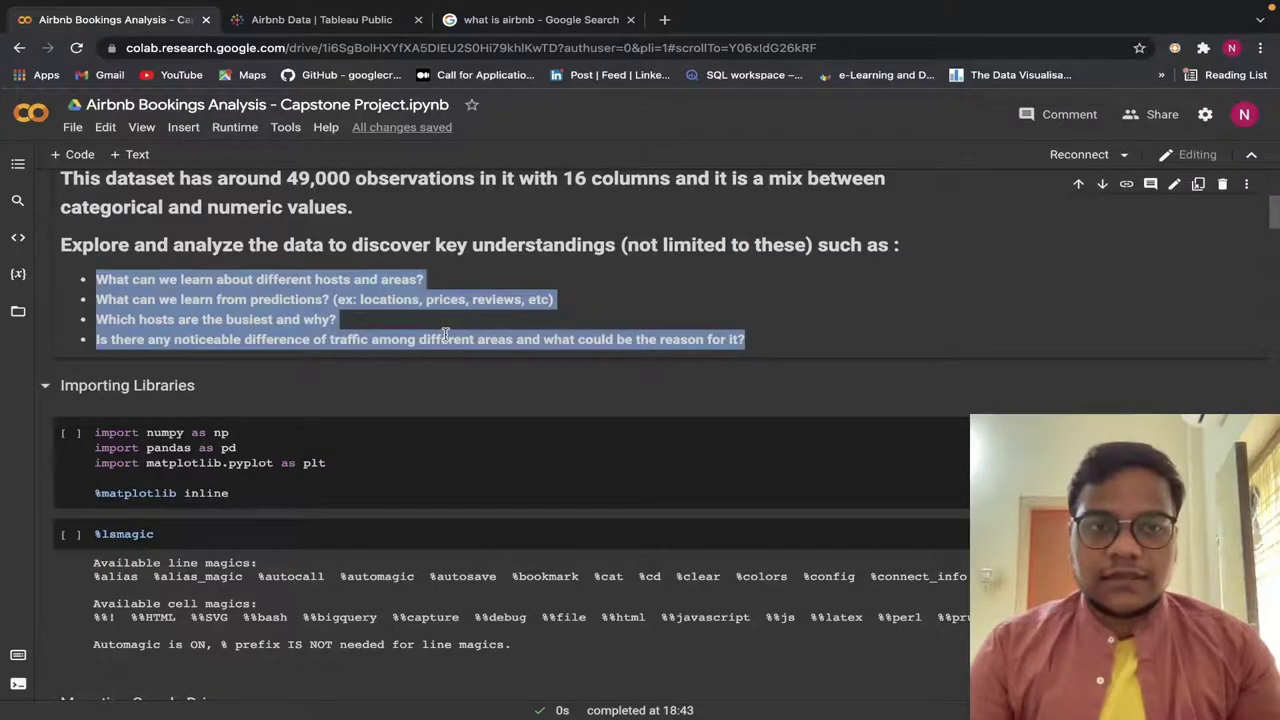
Switch to the Airbnb NYC 2019 workbook in Excel and examine the id and name columns with several sample listing names.
key("ctrl+Left")
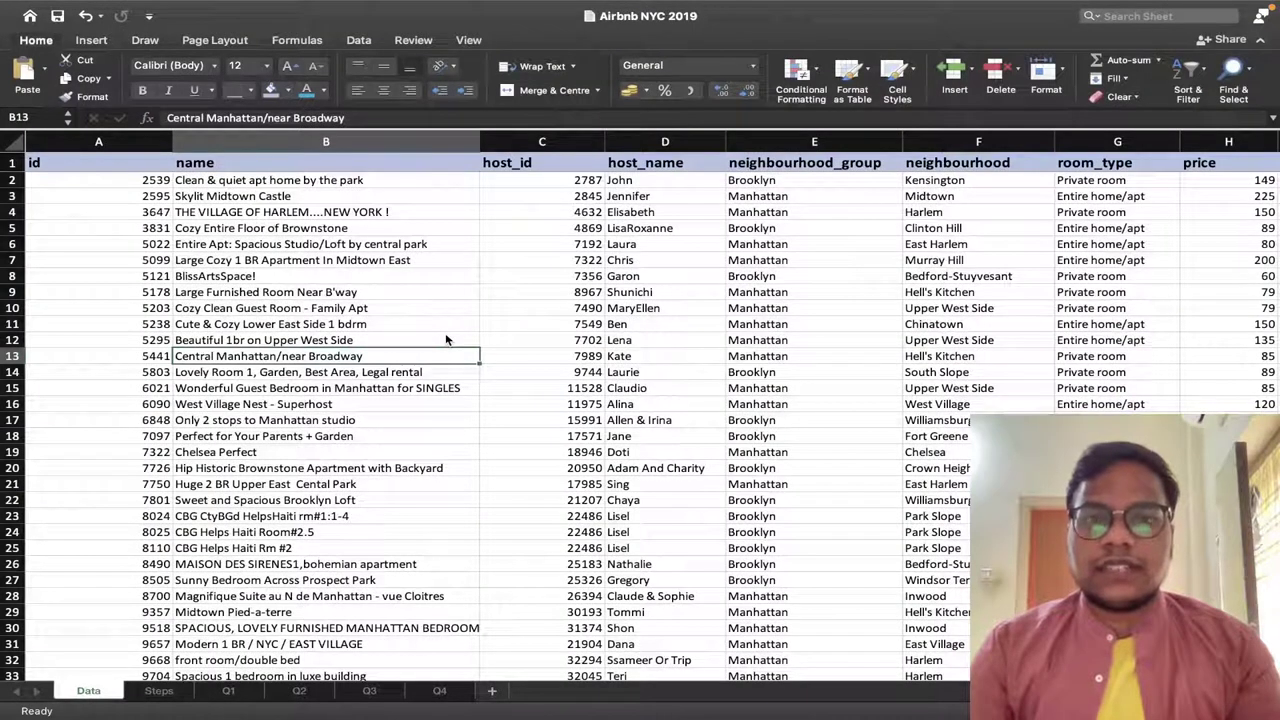
left_click(140, 163)
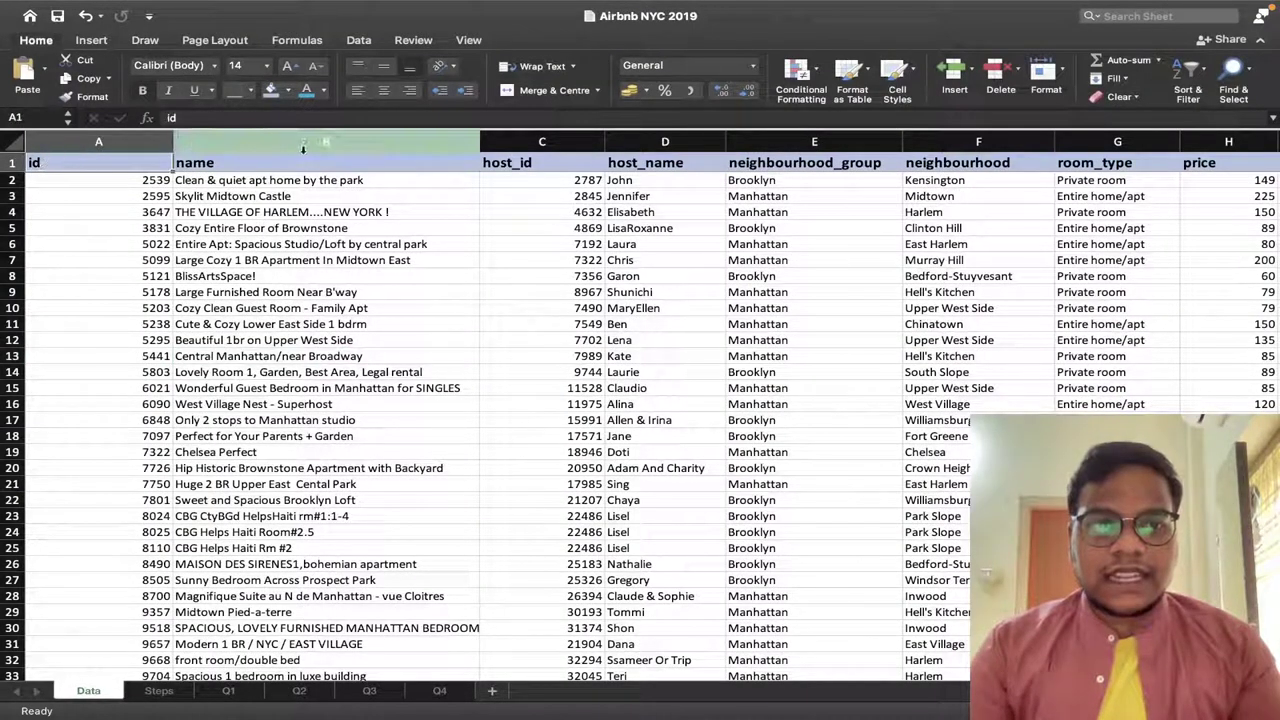
left_click(265, 163)
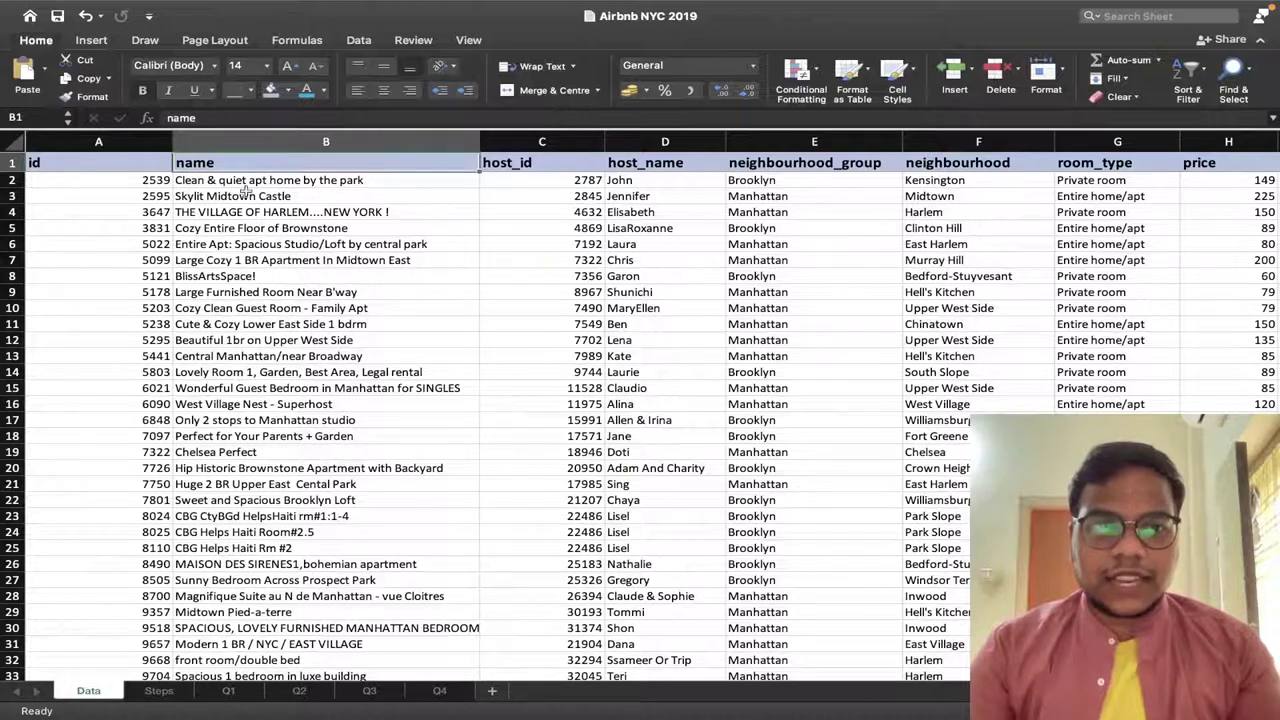
left_click(238, 306)
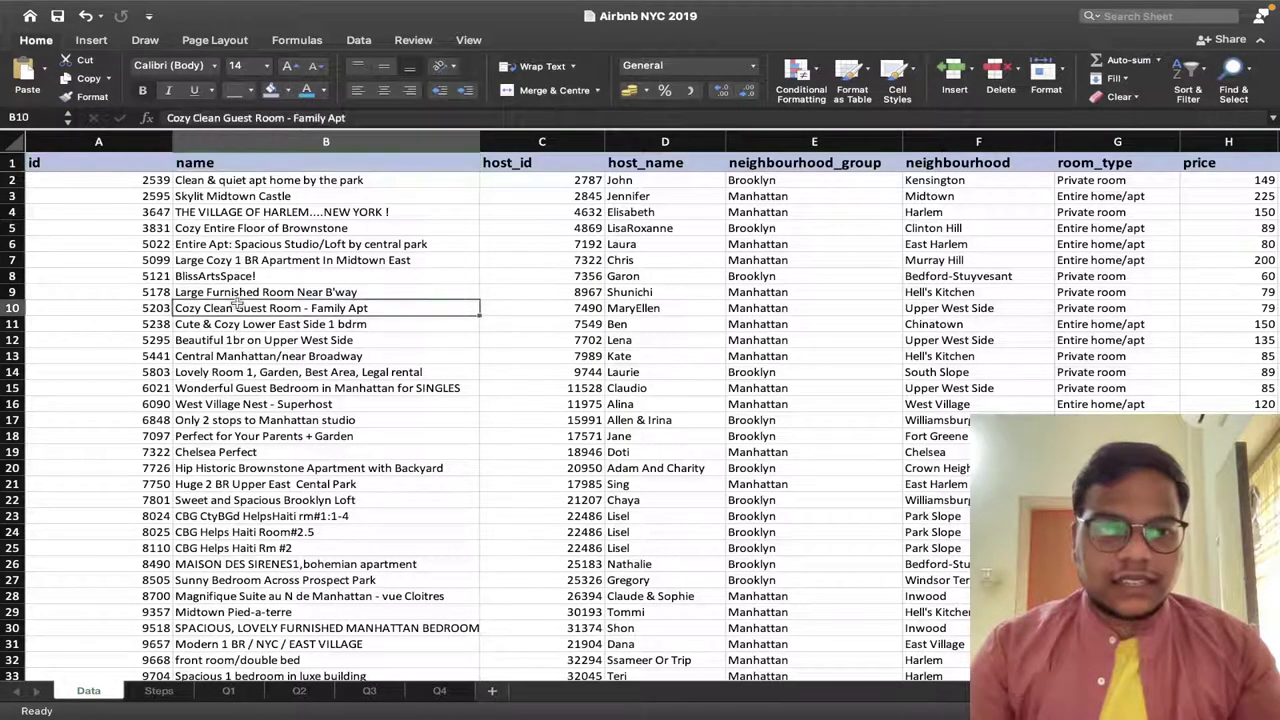
left_click(242, 340)
left_click(240, 260)
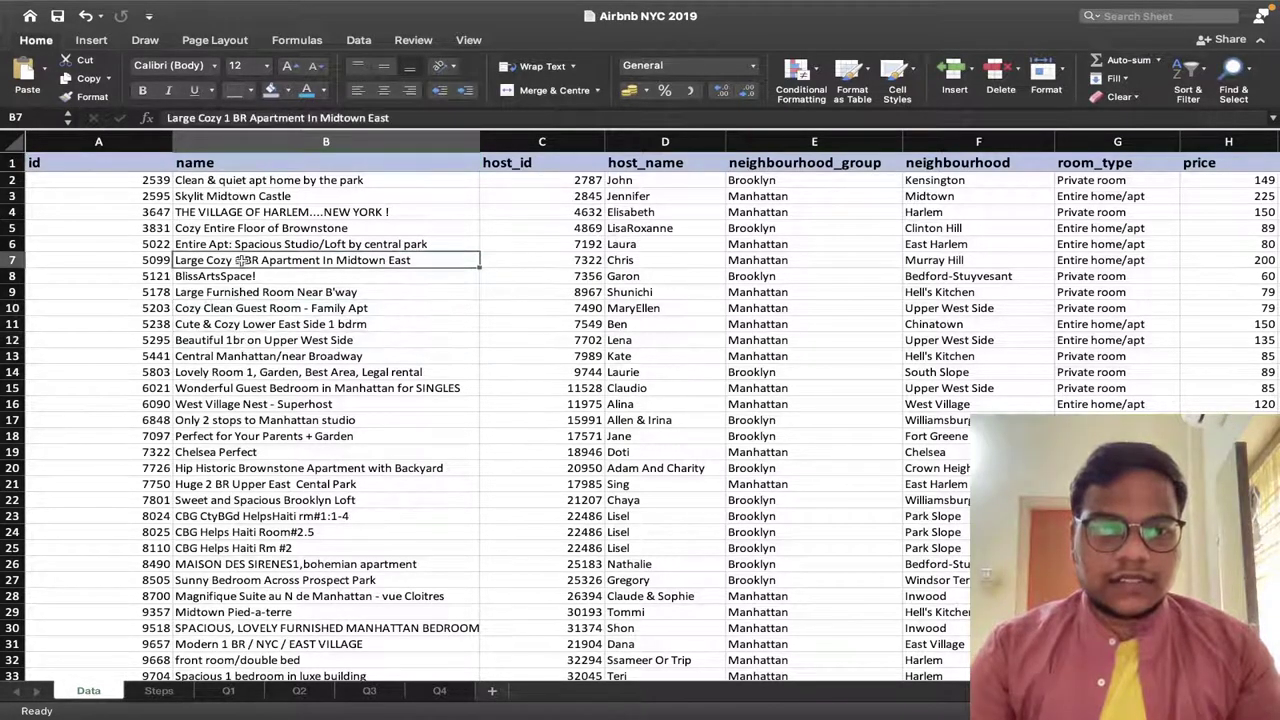
left_click(377, 193)
left_click(355, 214)
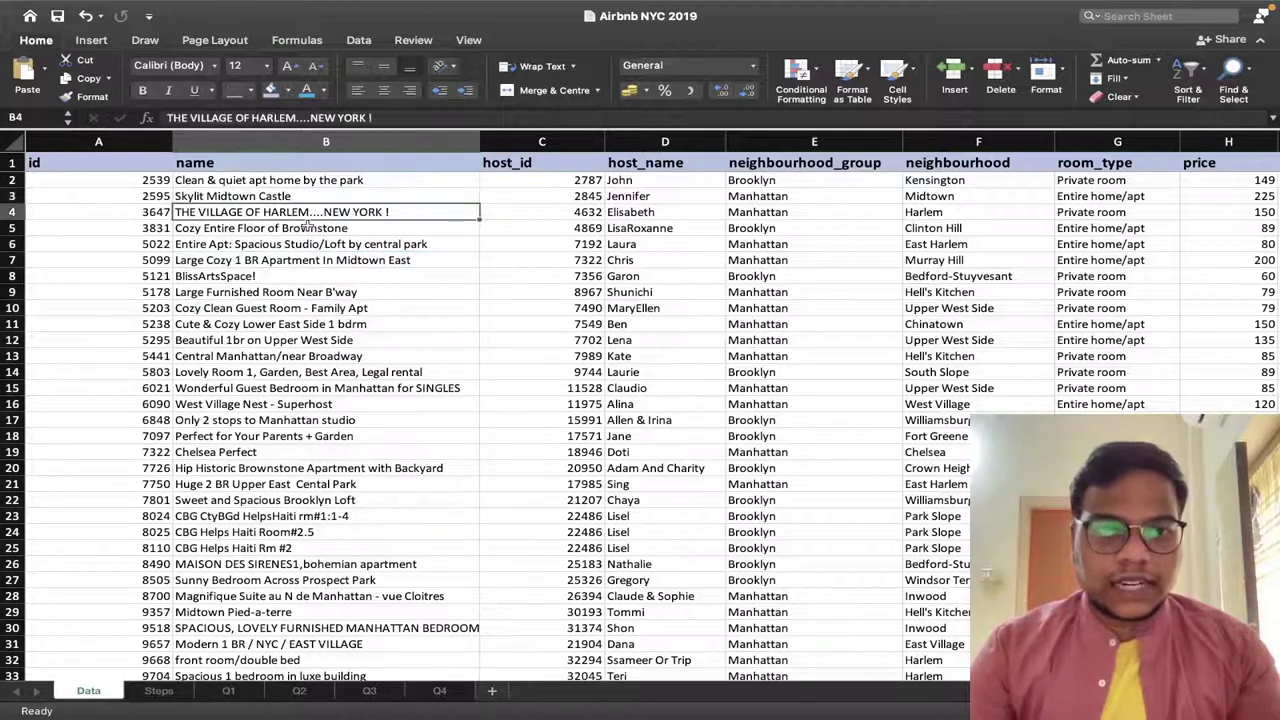
left_click(254, 324)
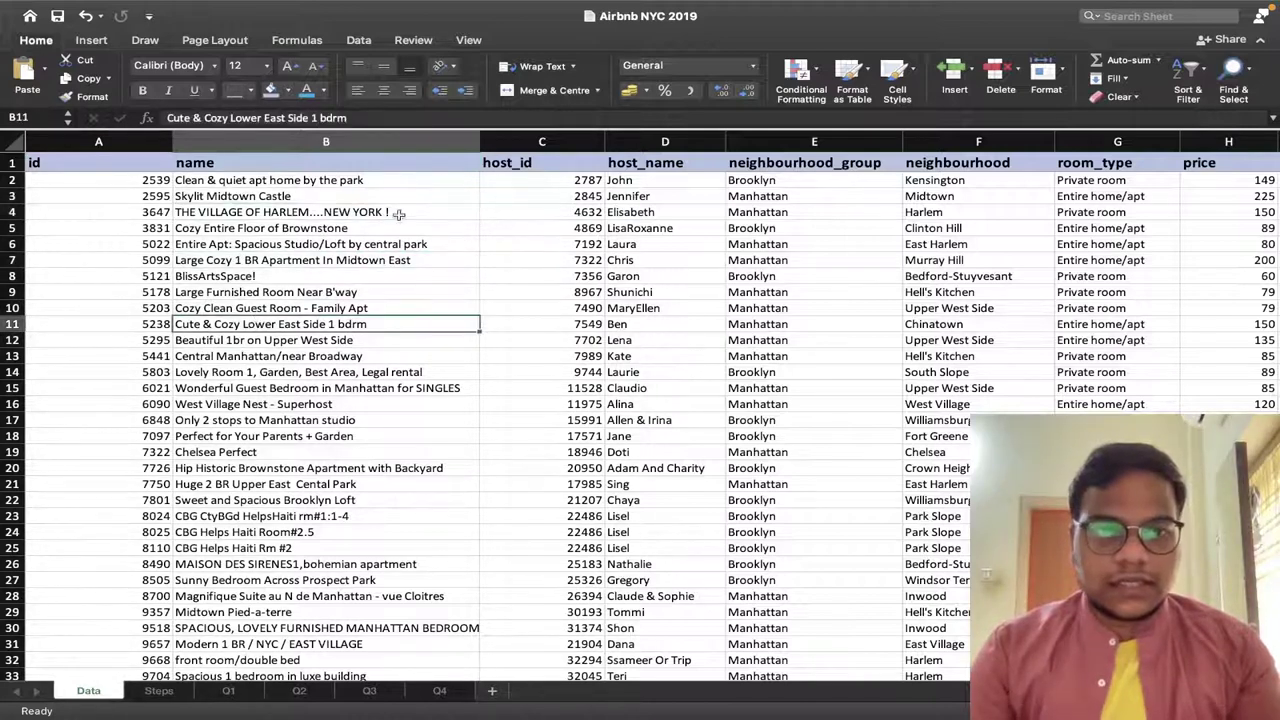
Examine the host_id, host_name, neighbourhood_group, neighbourhood and room_type columns by selecting each header cell.
left_click(510, 166)
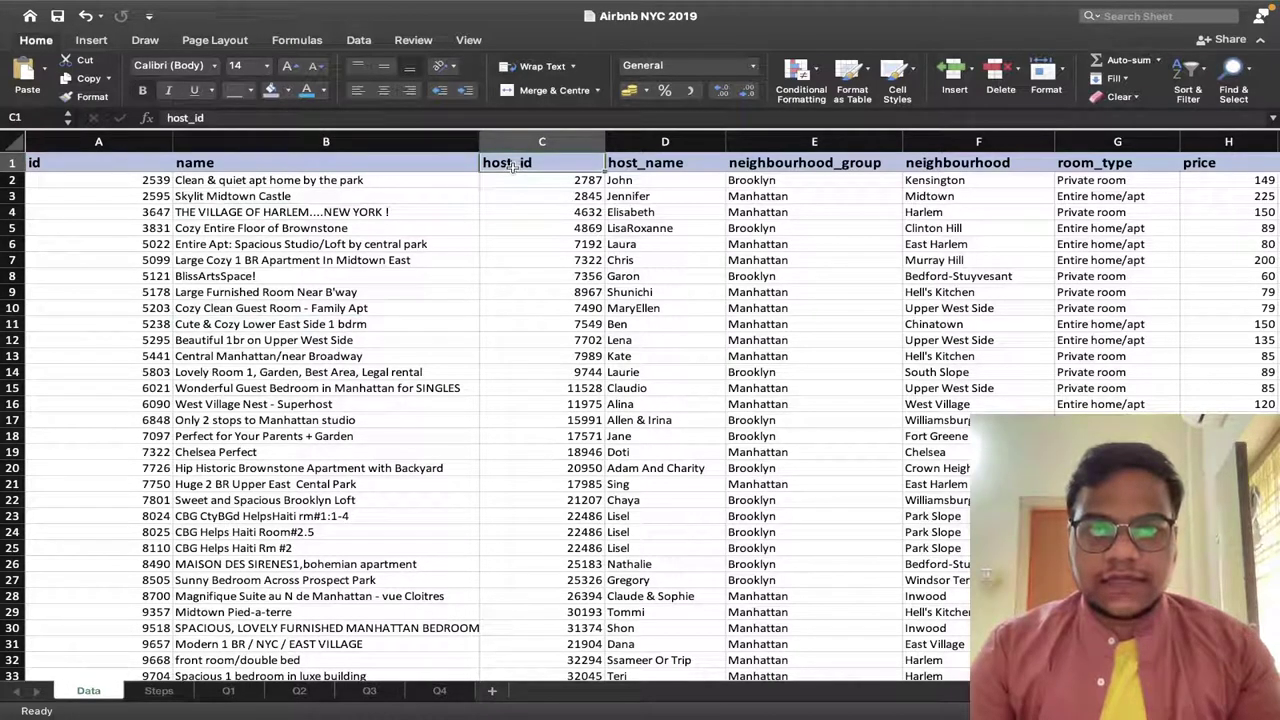
scroll(567, 289, "right", 5)
left_click(414, 168)
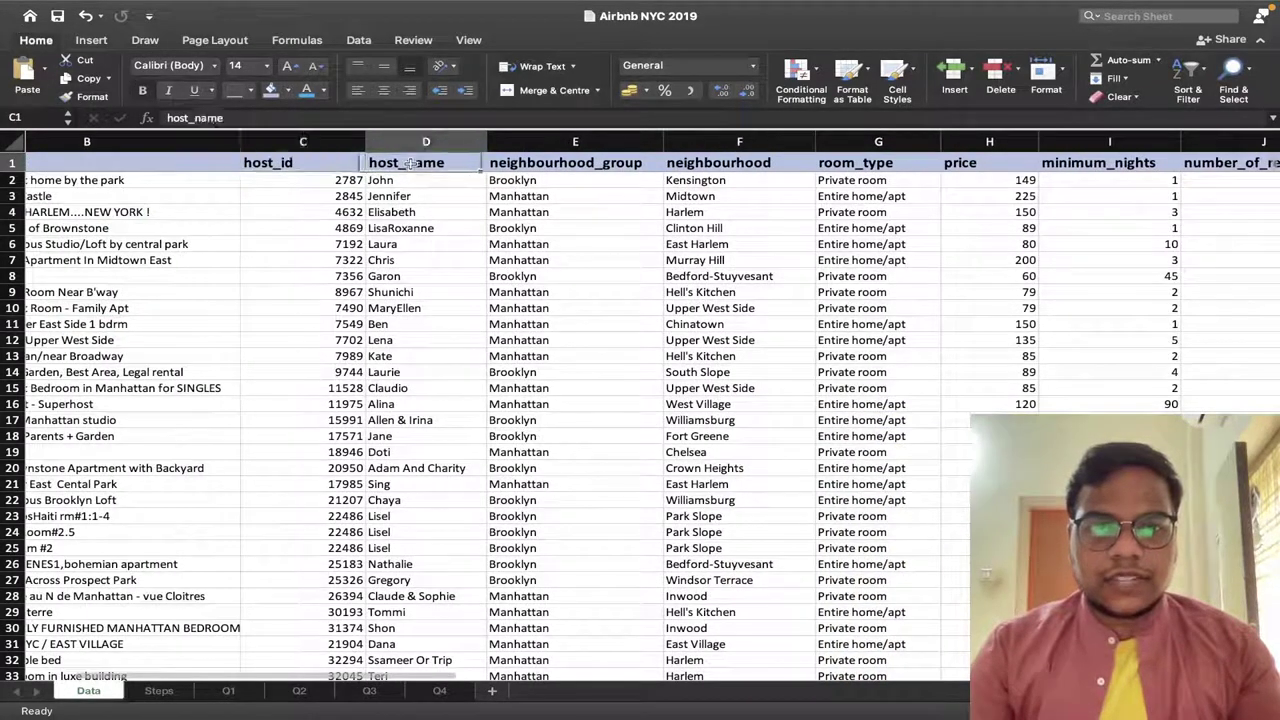
left_click(557, 166)
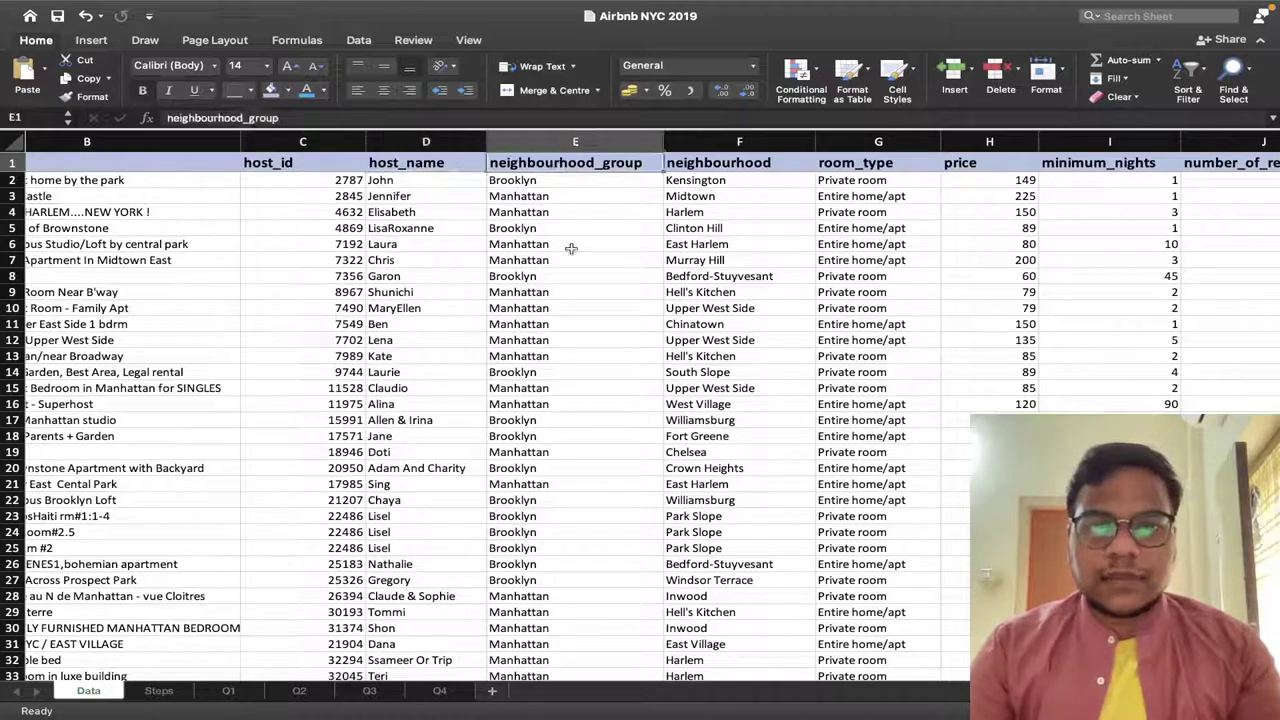
scroll(571, 248, "right", 2)
scroll(571, 248, "right", 2)
left_click(628, 166)
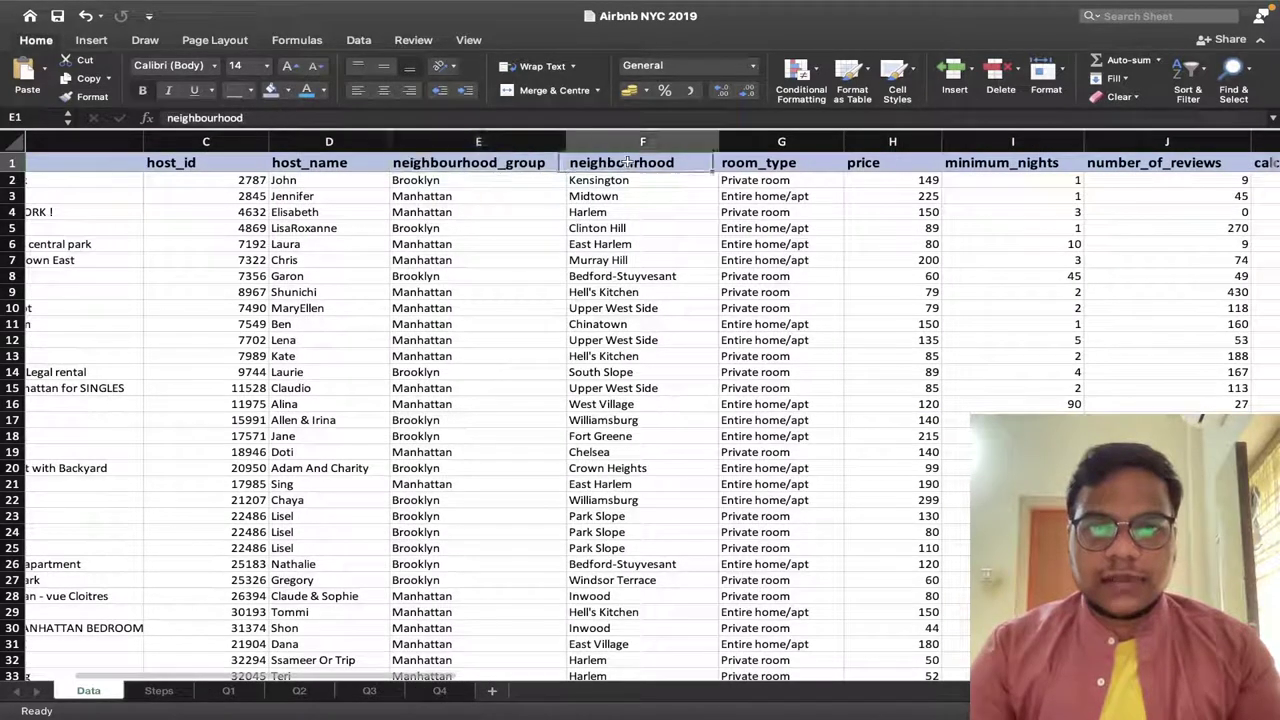
left_click(766, 166)
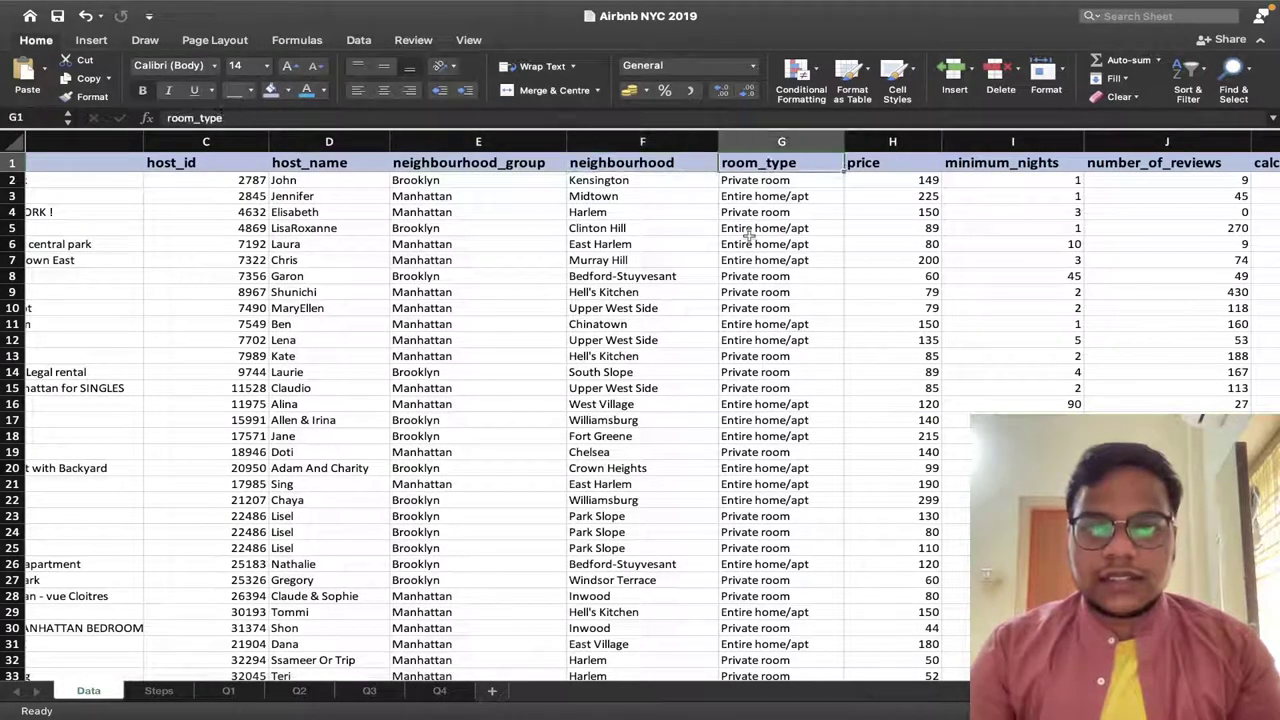
Examine the price, minimum_nights, number_of_reviews, calculated_host_listings_count and availability_365 columns by selecting each header cell.
scroll(740, 234, "right", 3)
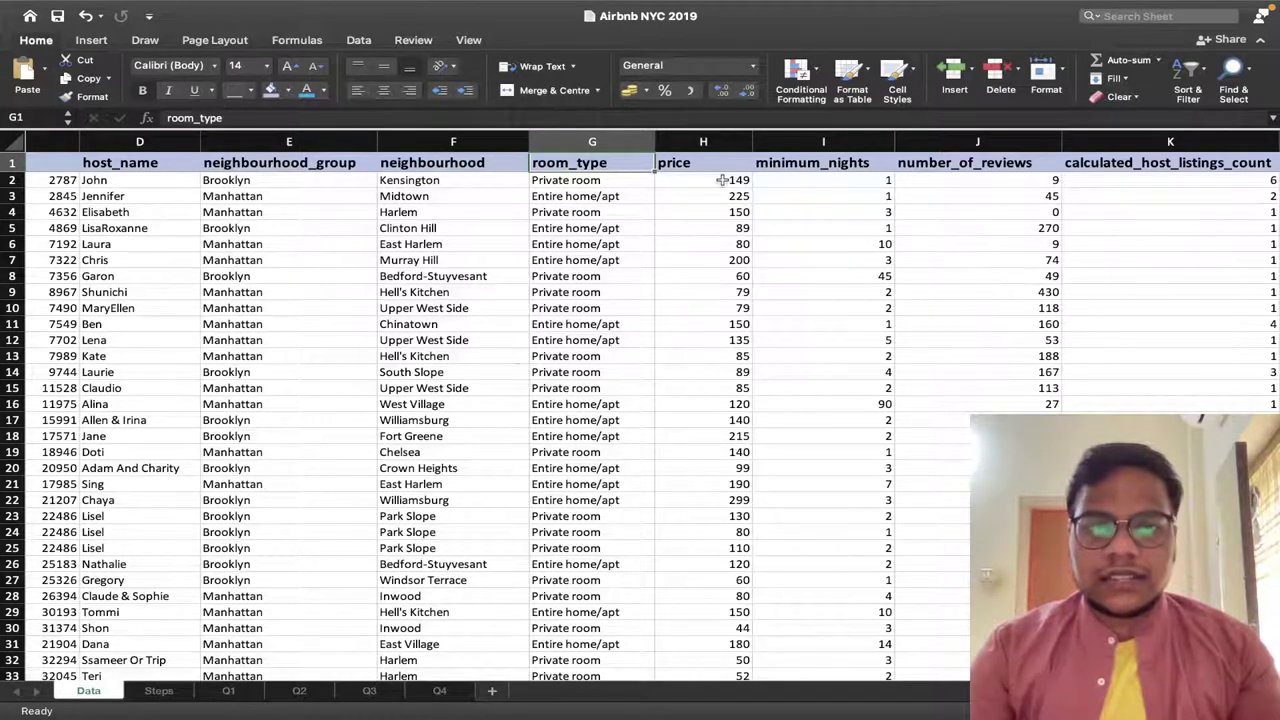
left_click(692, 168)
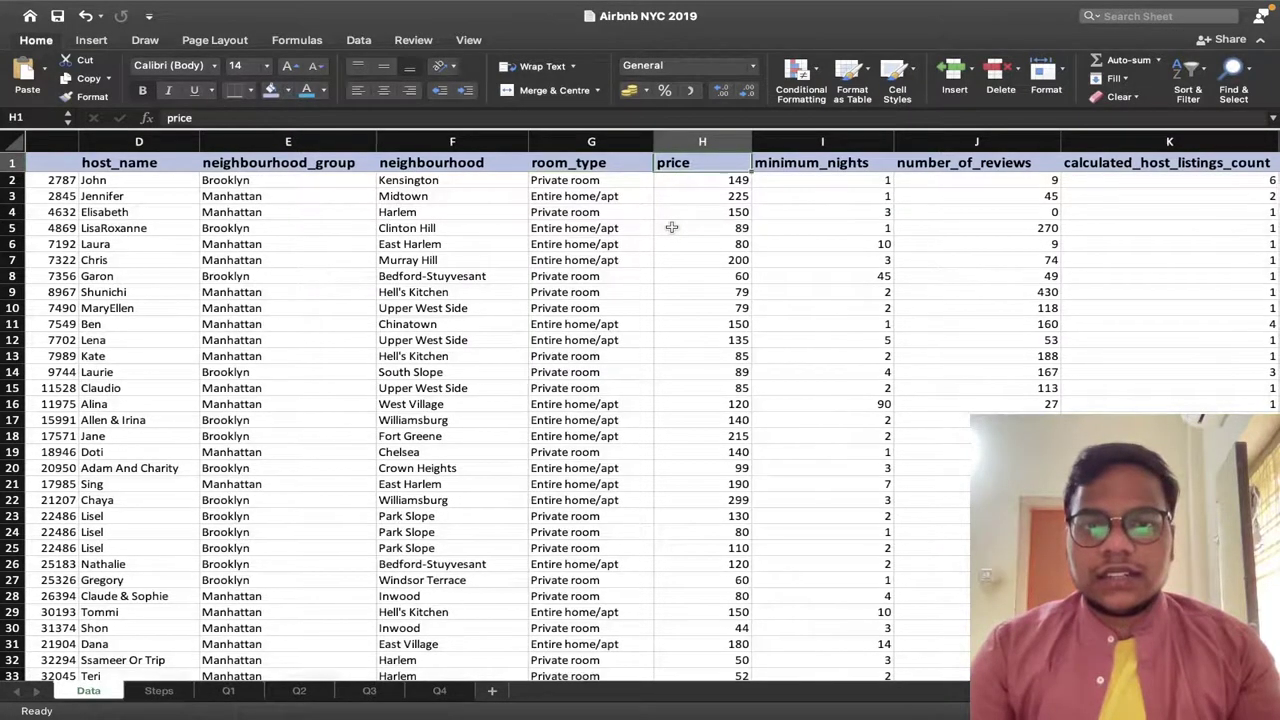
scroll(670, 224, "right", 5)
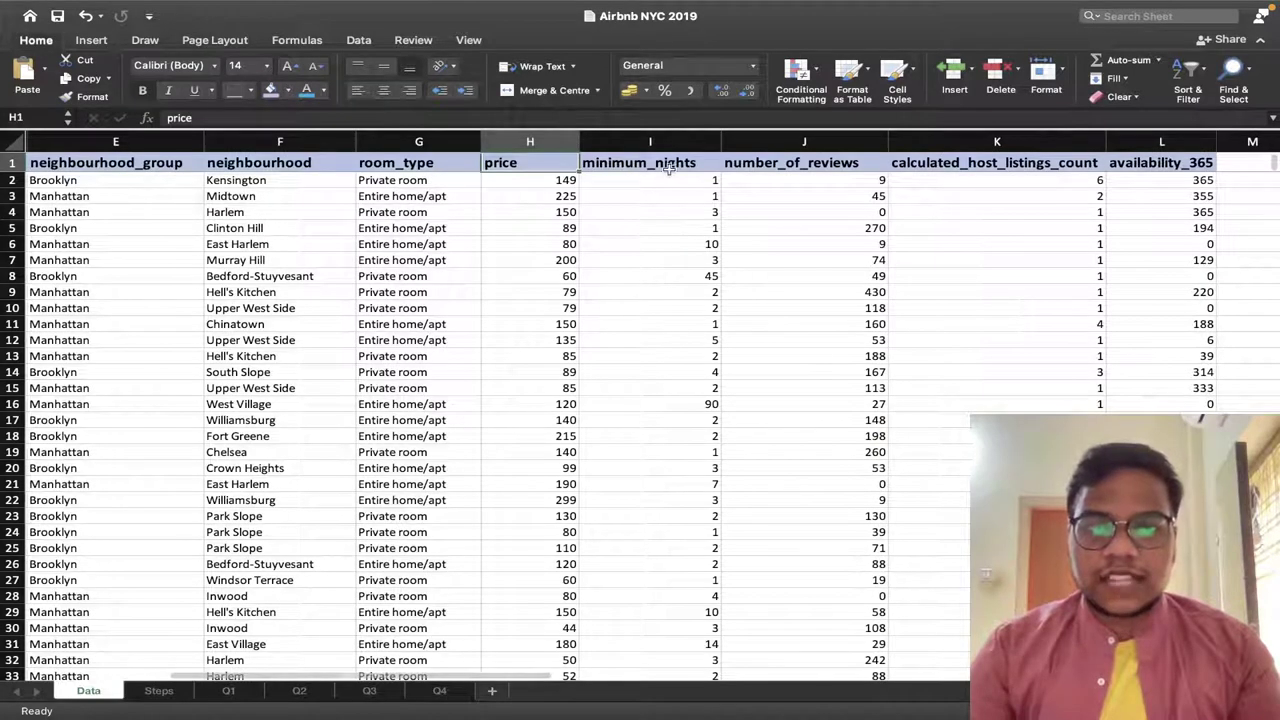
left_click(667, 168)
left_click(808, 168)
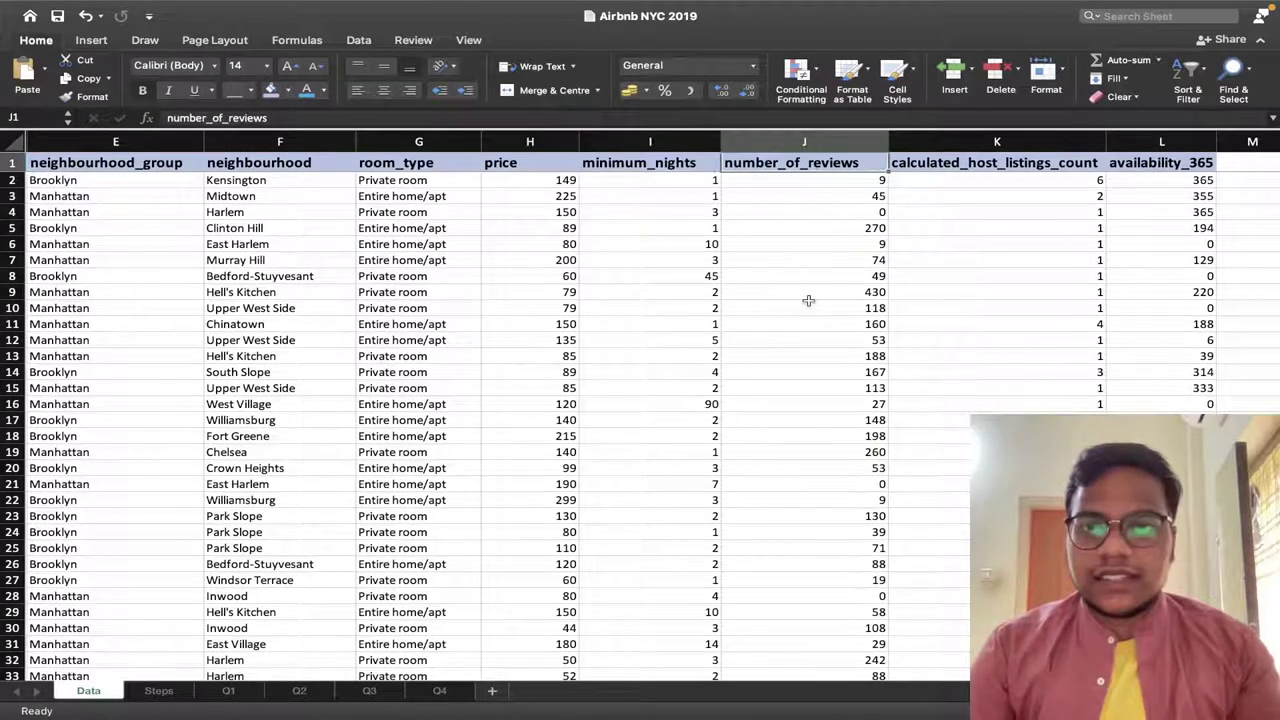
scroll(808, 300, "right", 3)
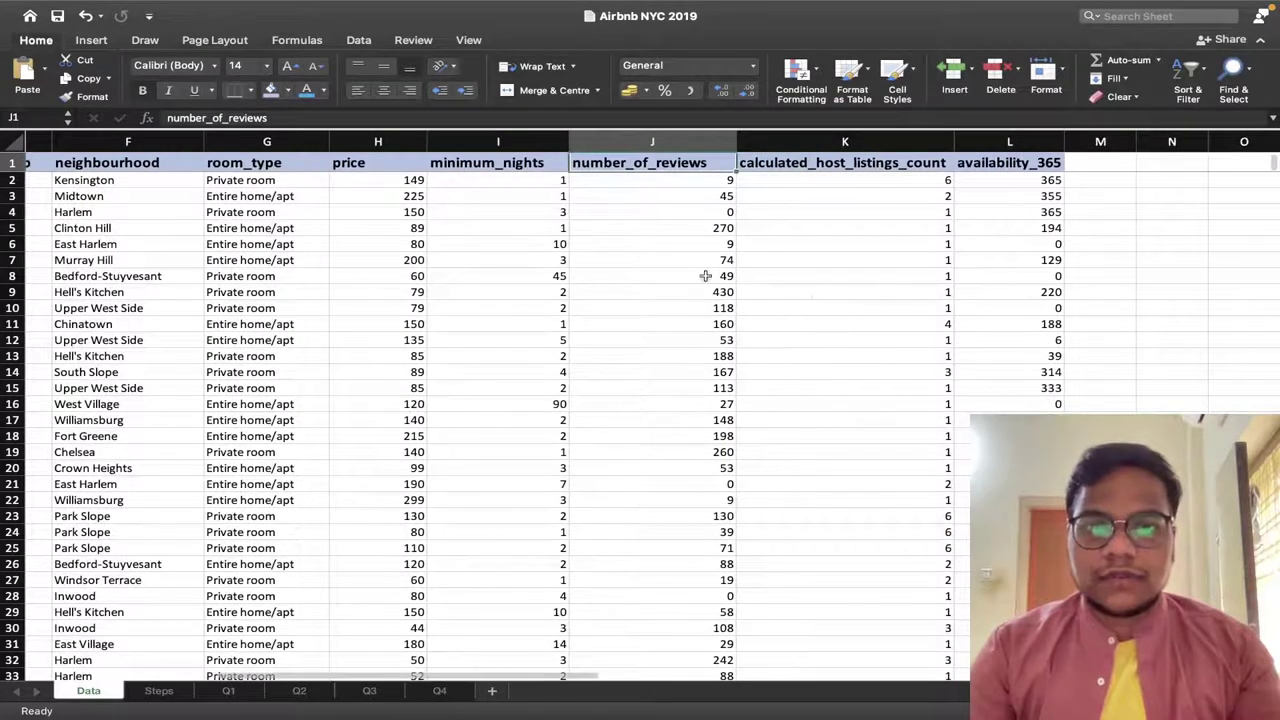
left_click(815, 165)
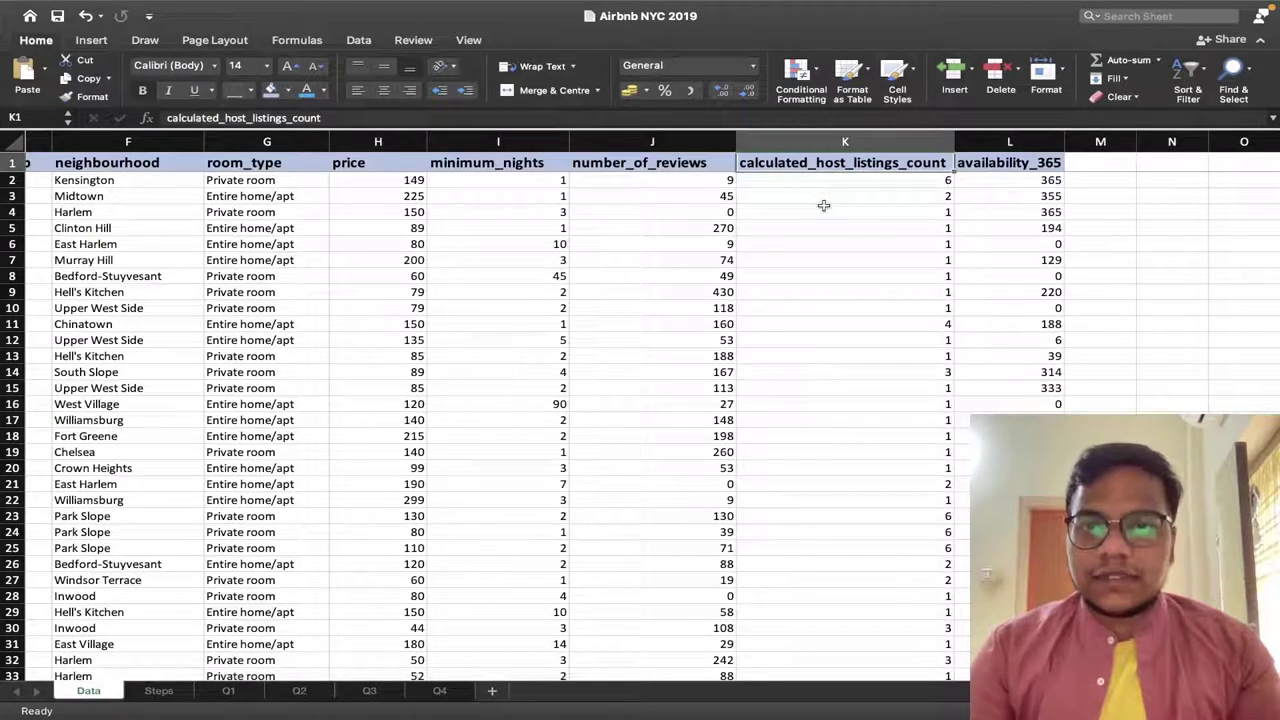
left_click(1003, 165)
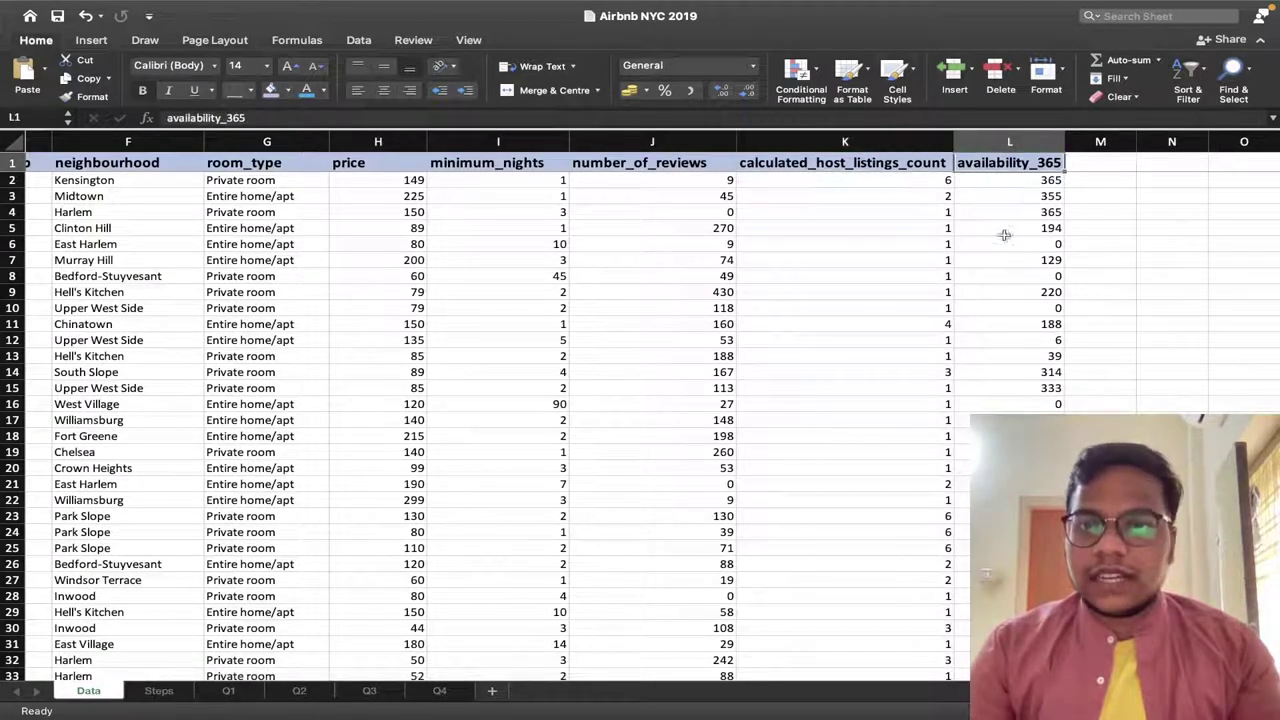
Skim across all the dataset columns once more, then switch back to the Colab notebook in the browser.
scroll(957, 251, "left", 5)
scroll(957, 251, "left", 5)
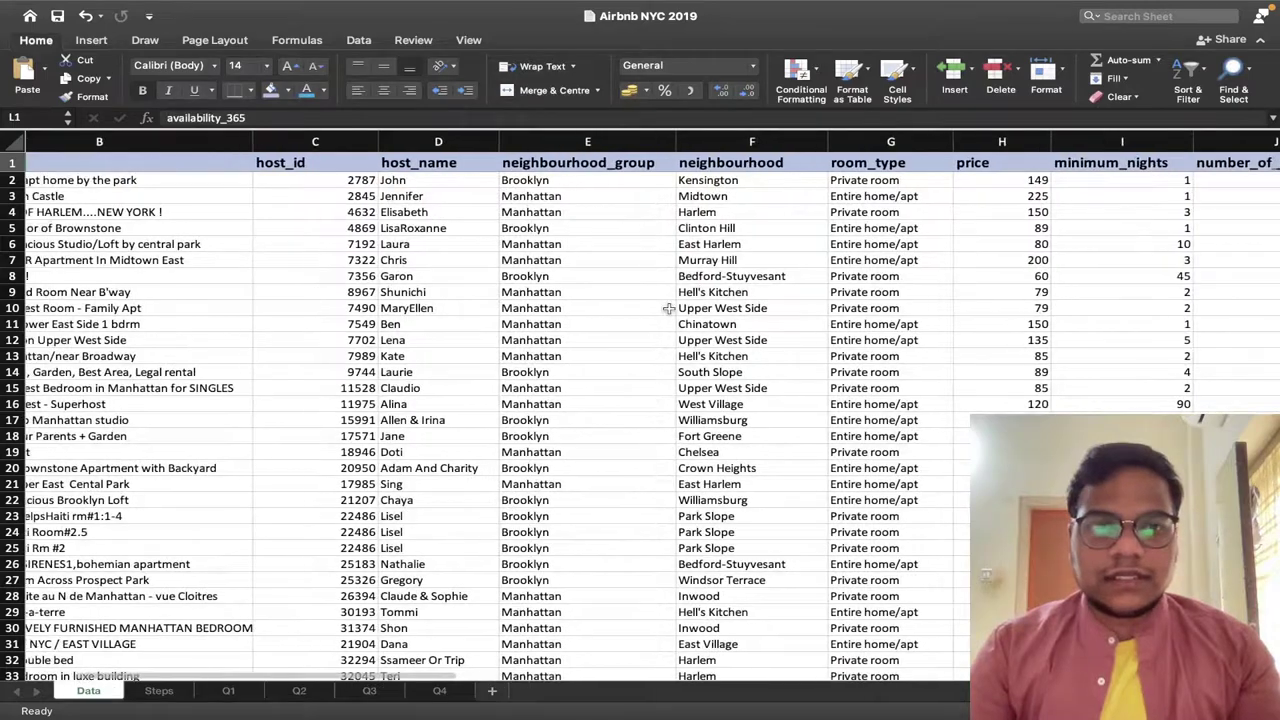
scroll(670, 308, "right", 5)
scroll(670, 308, "right", 5)
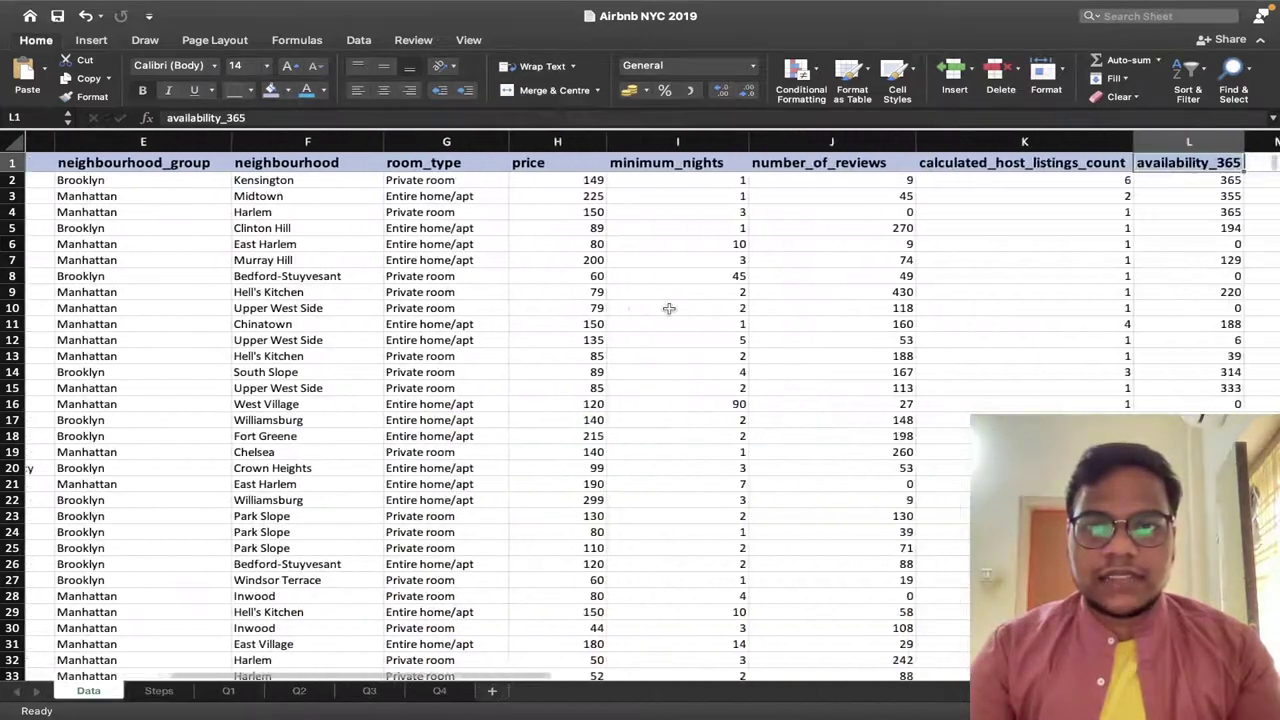
scroll(670, 308, "left", 8)
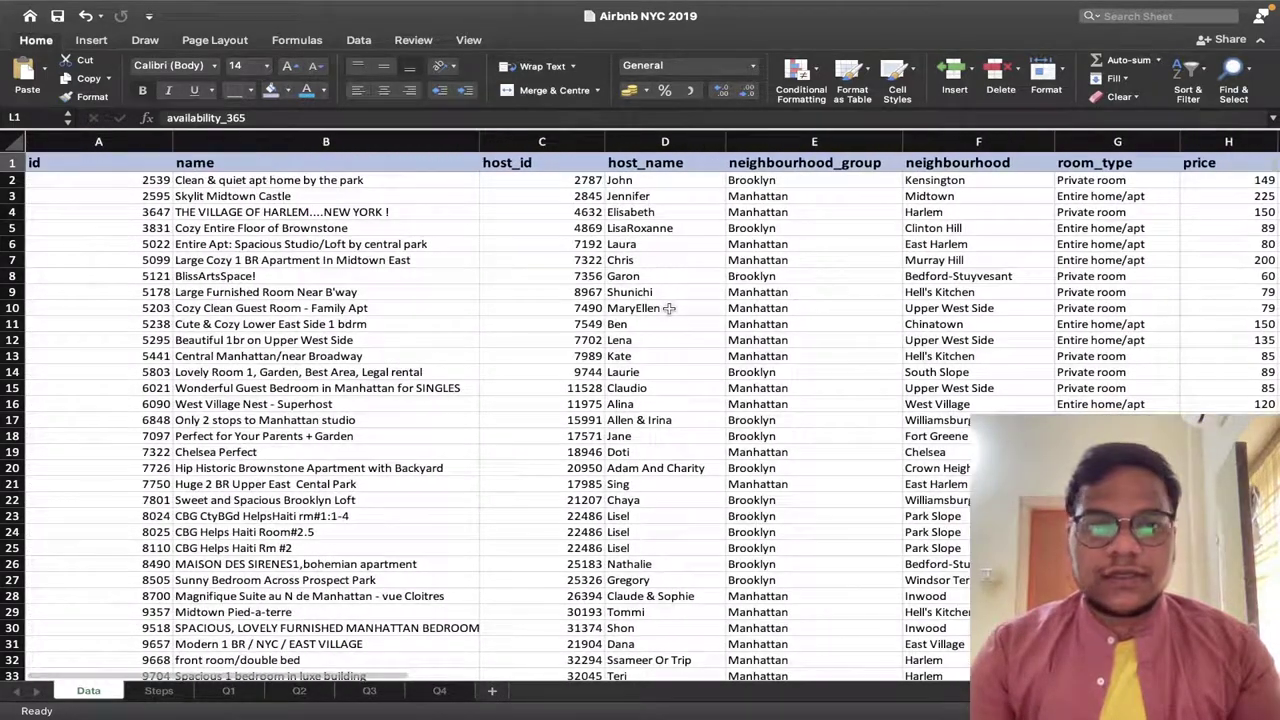
key("ctrl+Right")
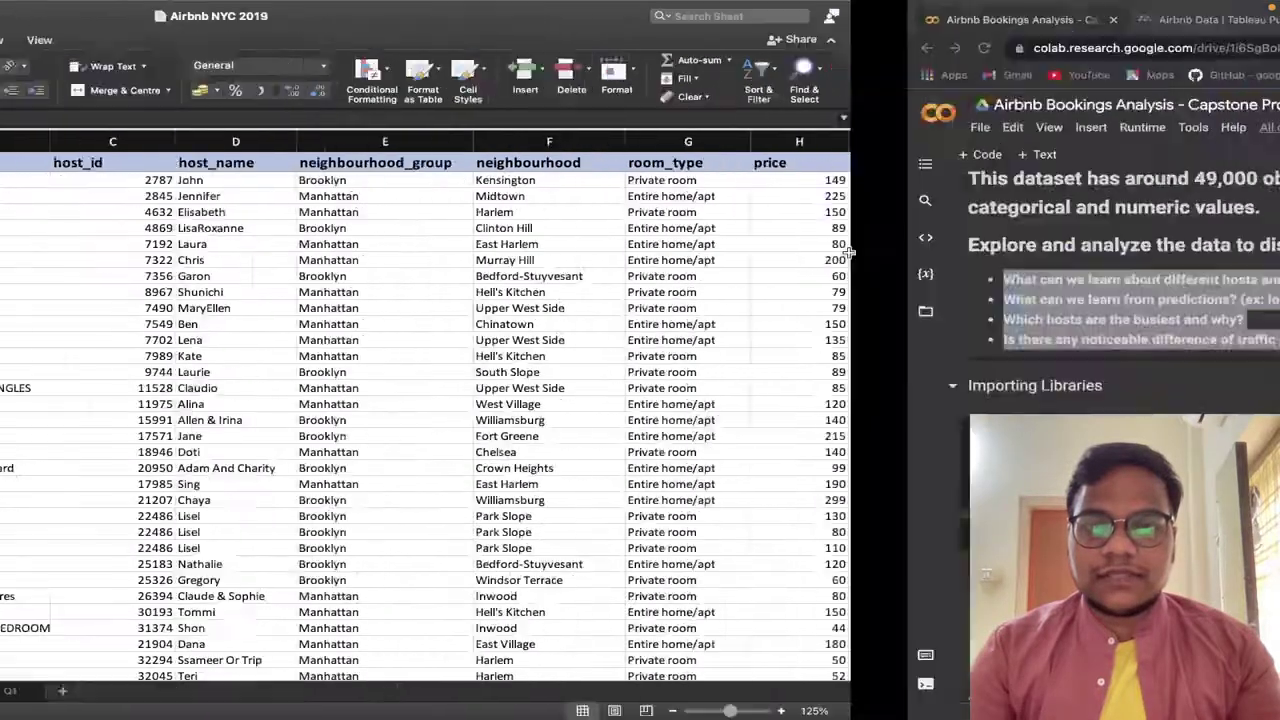
Examine the df.head() output in the notebook, highlighting the latitude, longitude, last_review and reviews_per_month column headers.
scroll(675, 462, "down", 15)
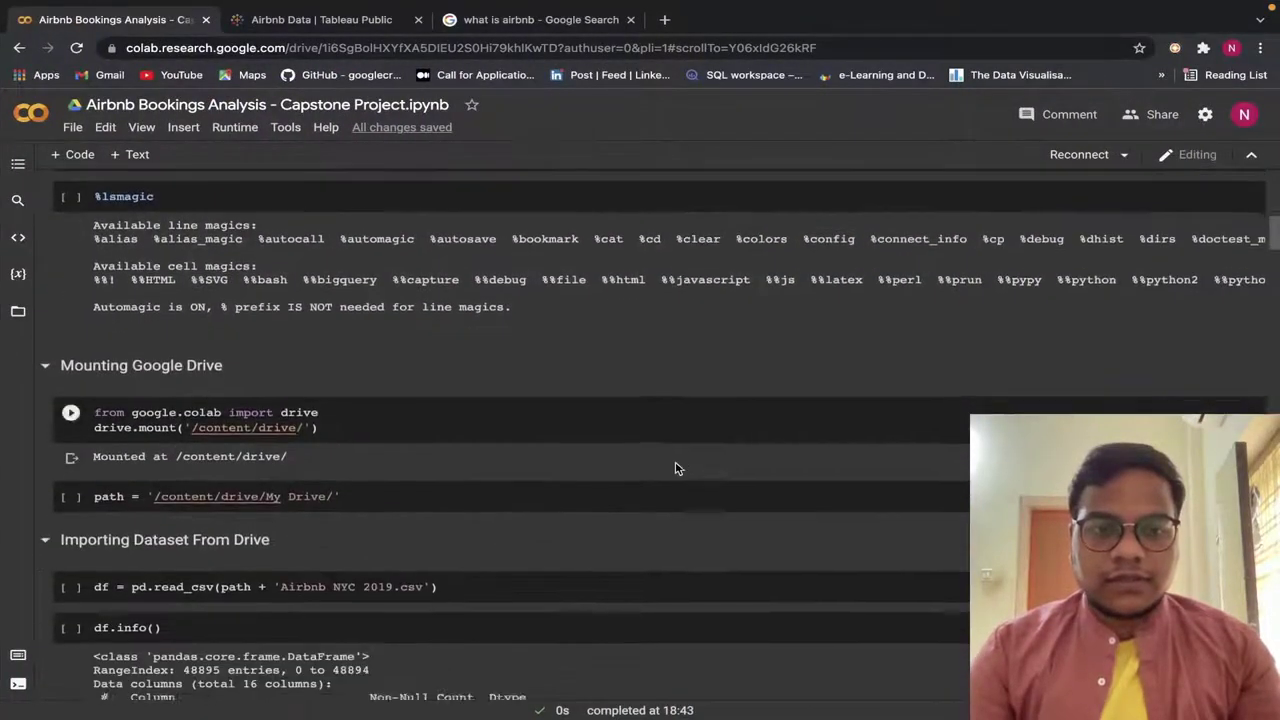
scroll(678, 468, "down", 8)
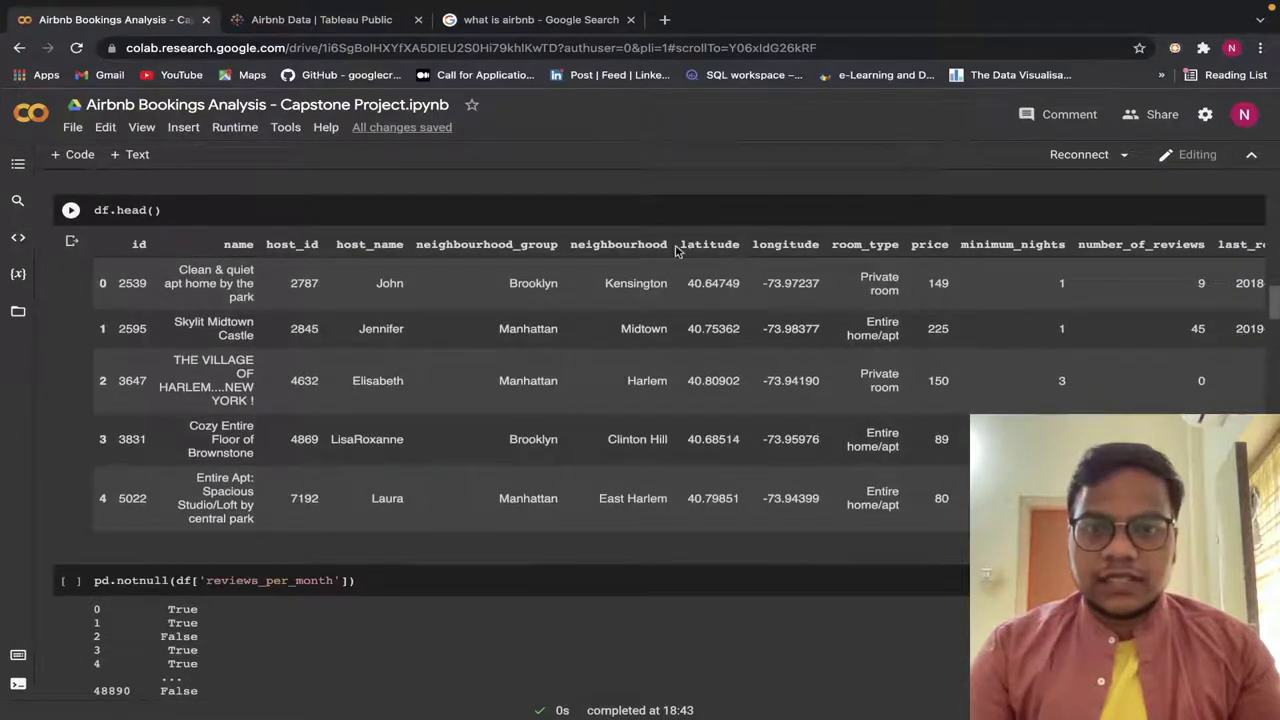
left_click_drag(677, 246, 826, 248)
scroll(820, 265, "right", 10)
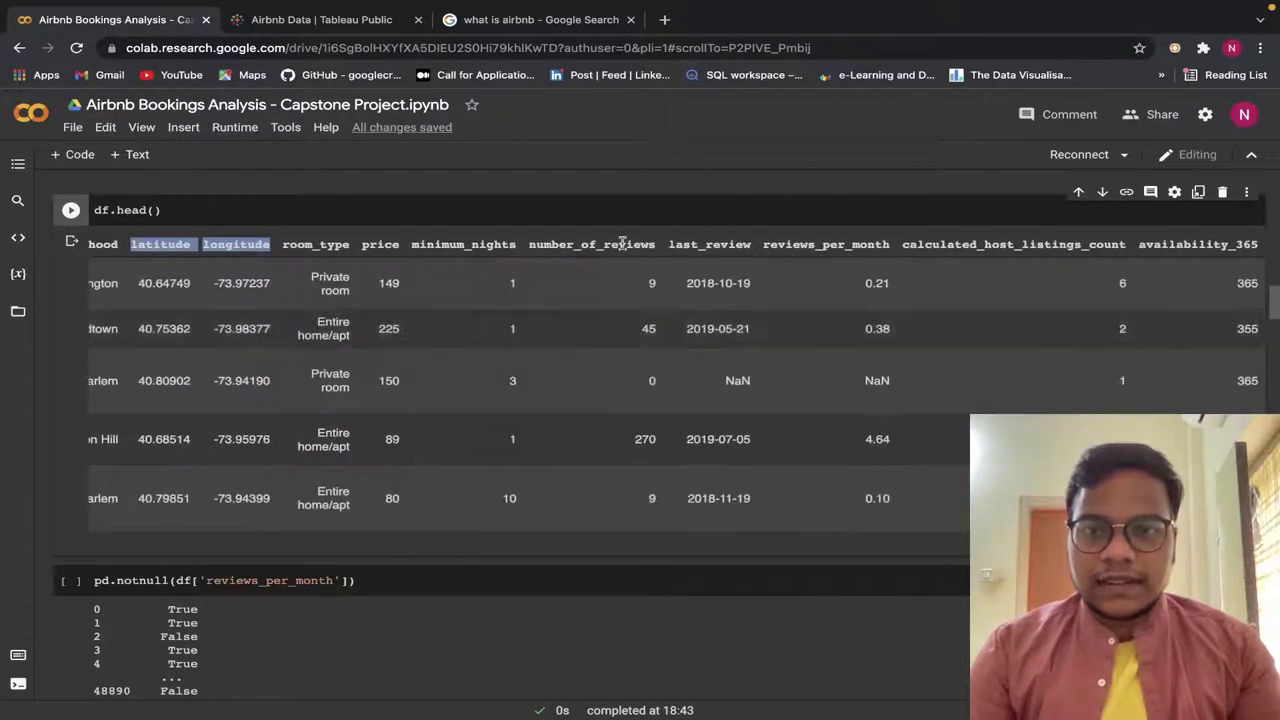
left_click_drag(667, 243, 900, 257)
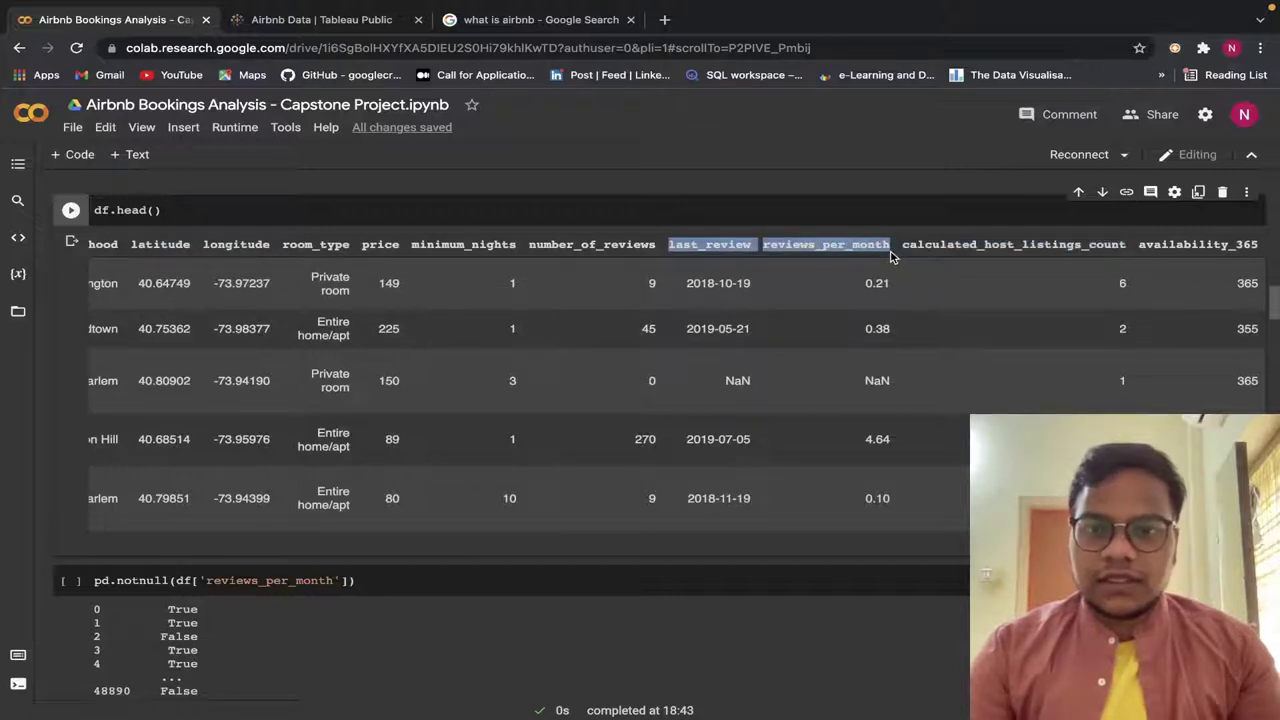
Examine the df.isnull().sum() output, highlighting the last_review and reviews_per_month rows and the latitude and longitude rows.
scroll(658, 410, "down", 10)
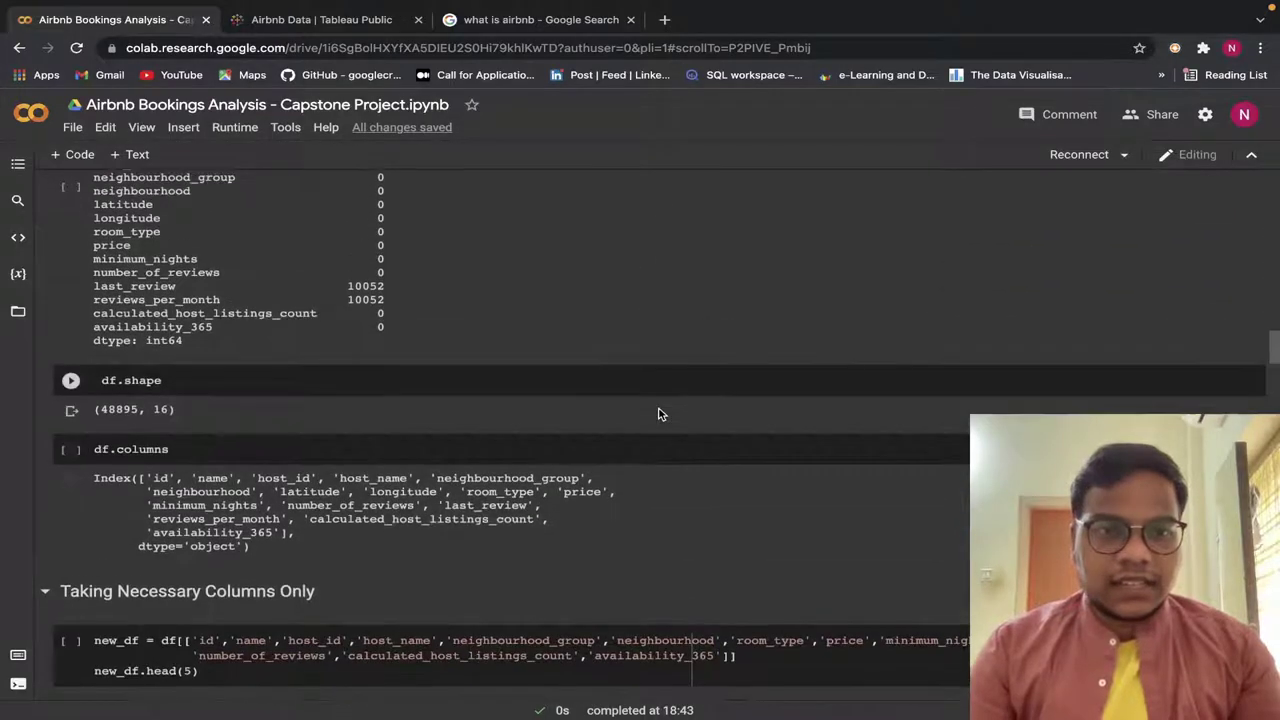
scroll(658, 413, "up", 3)
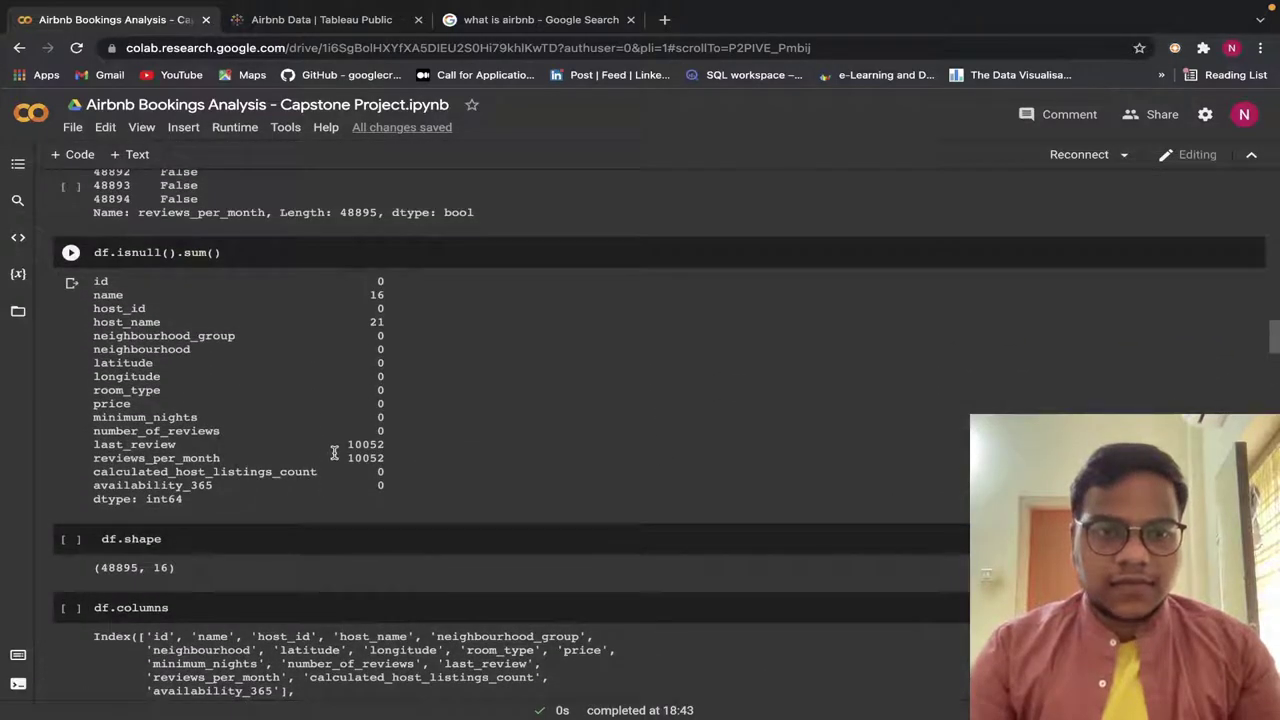
left_click_drag(91, 448, 417, 458)
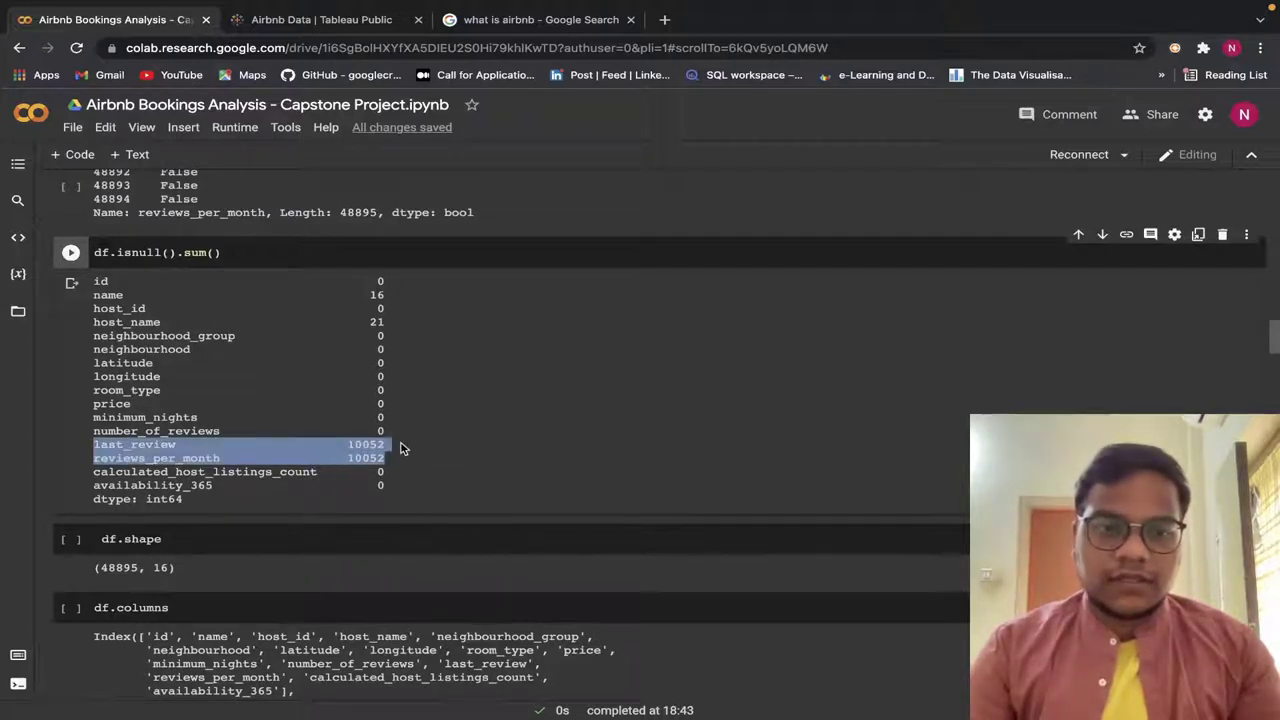
left_click(401, 446)
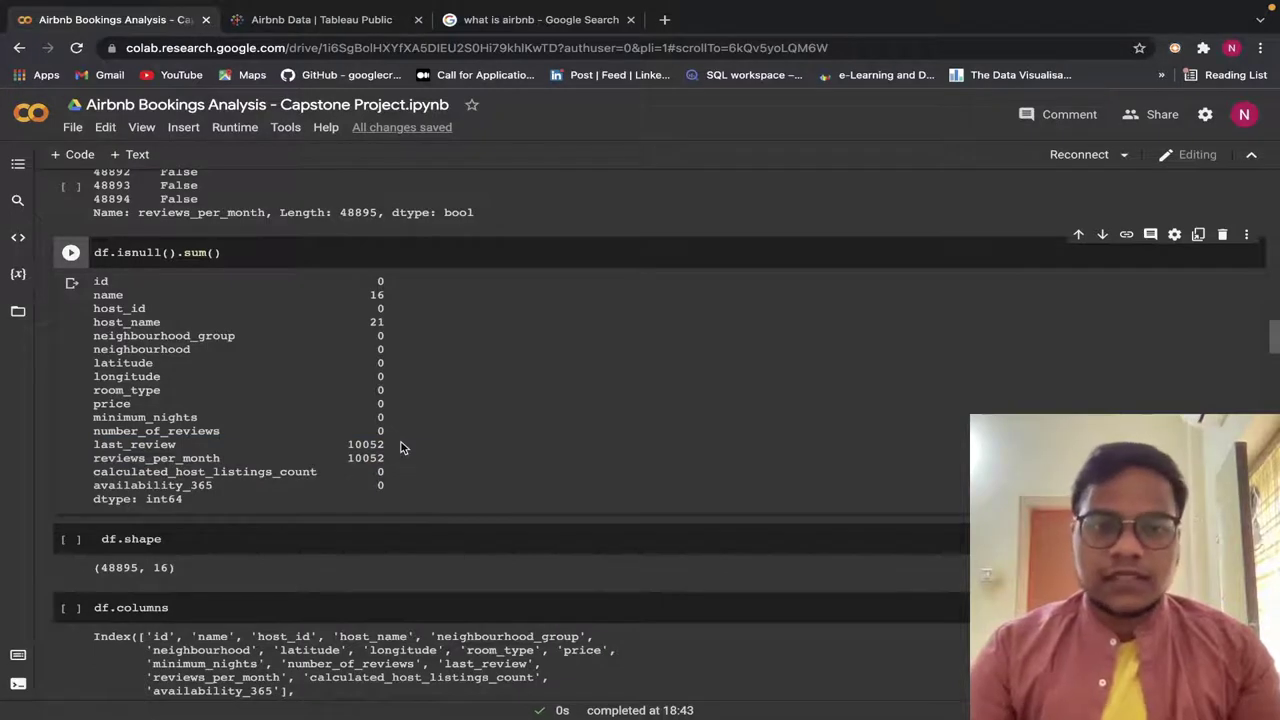
left_click_drag(344, 444, 390, 460)
left_click(90, 449)
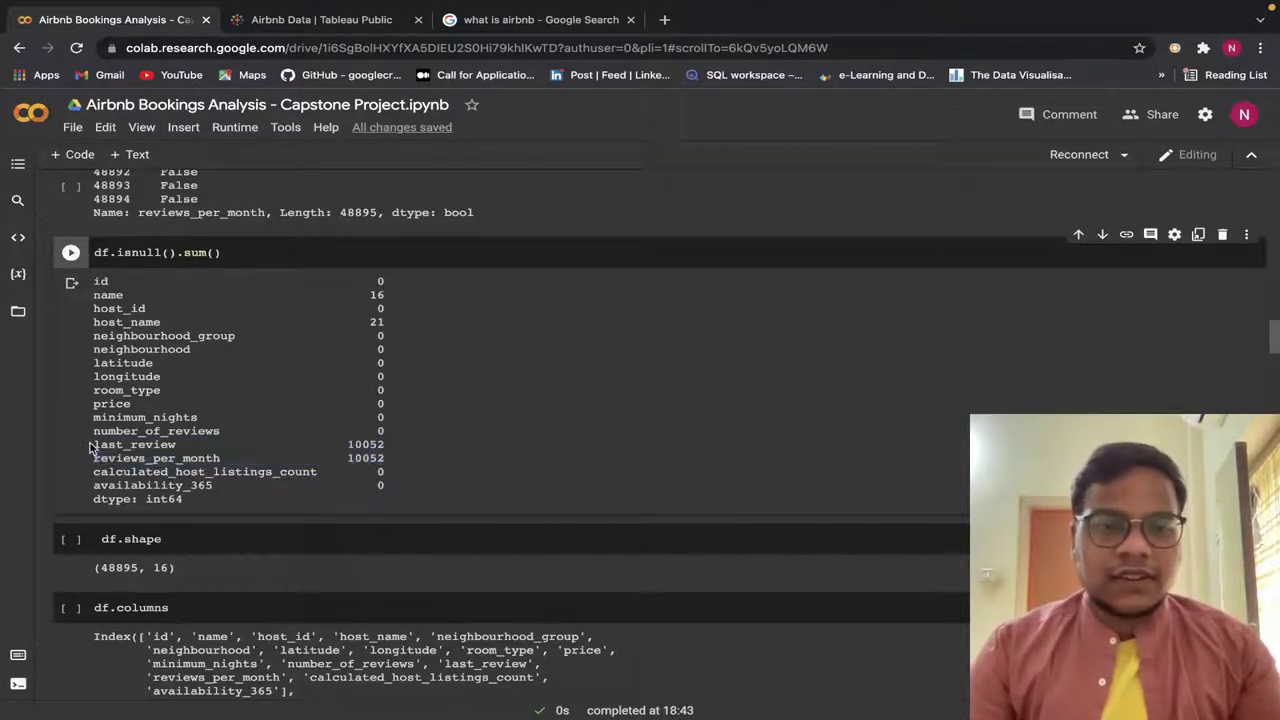
left_click_drag(90, 446, 386, 462)
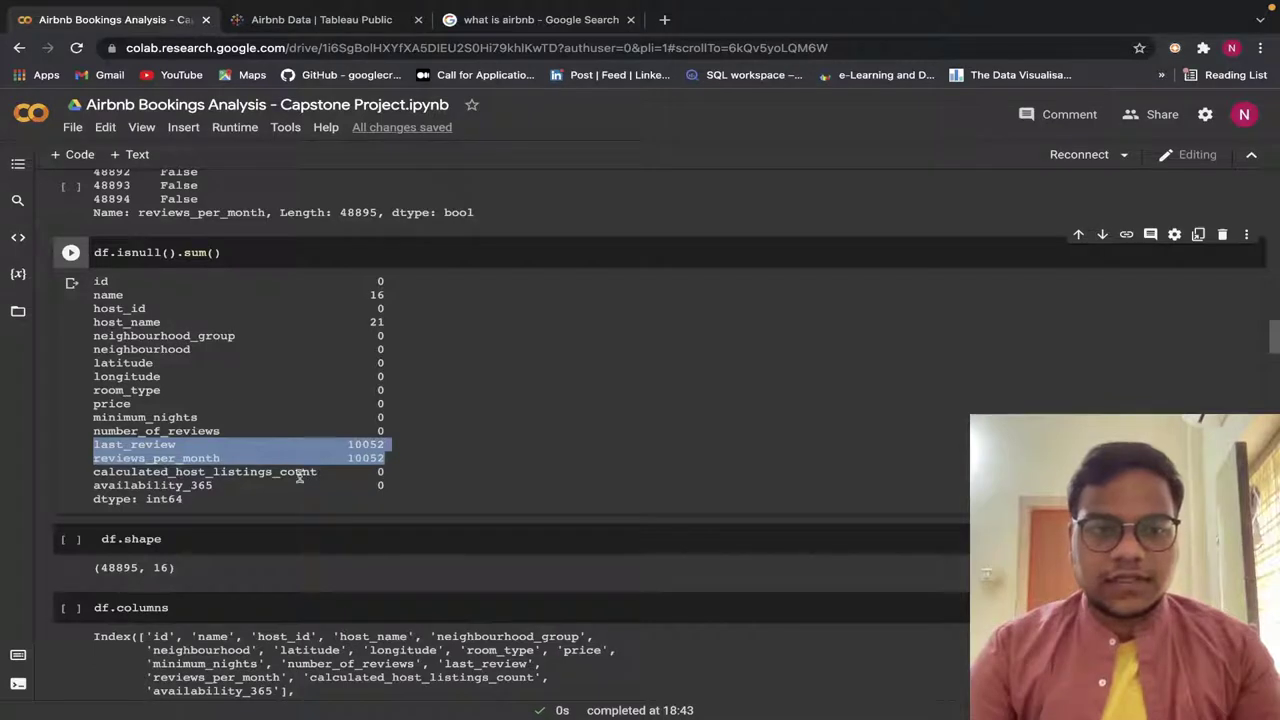
left_click_drag(93, 363, 407, 381)
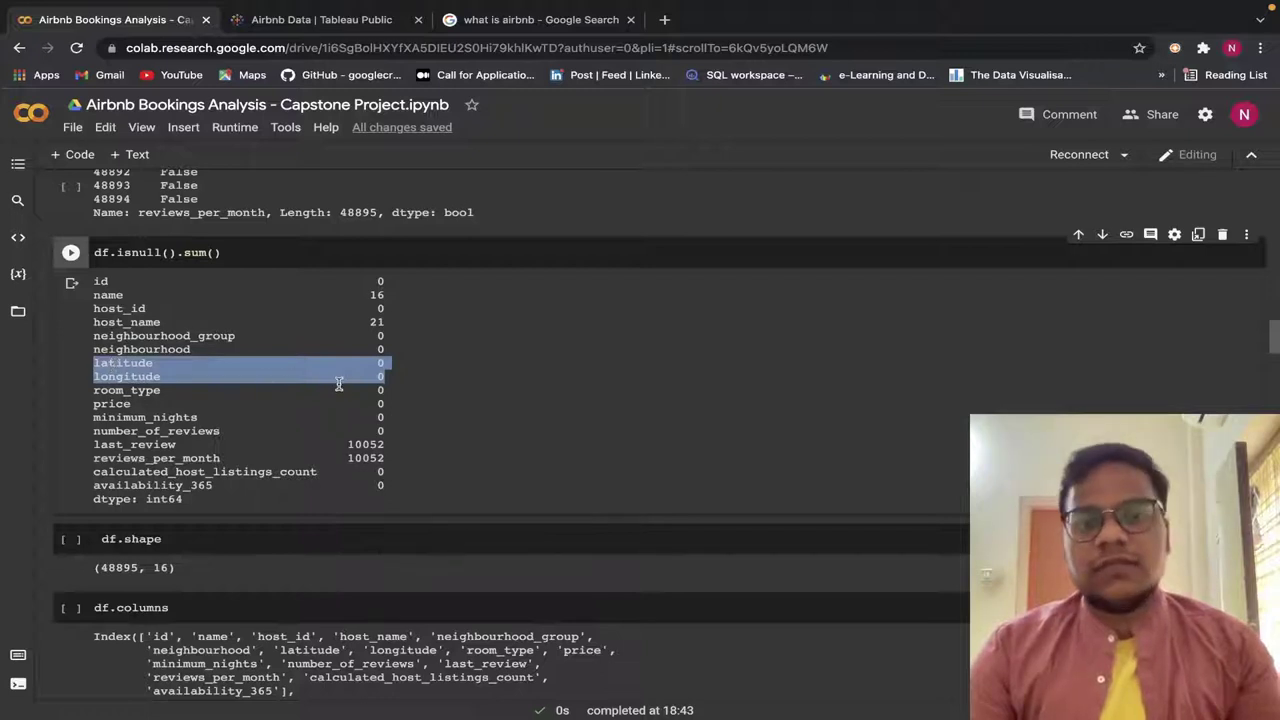
Highlight the df.shape cell with its output and compare the df.columns list with the "Taking Necessary Columns Only" section.
scroll(339, 384, "down", 3)
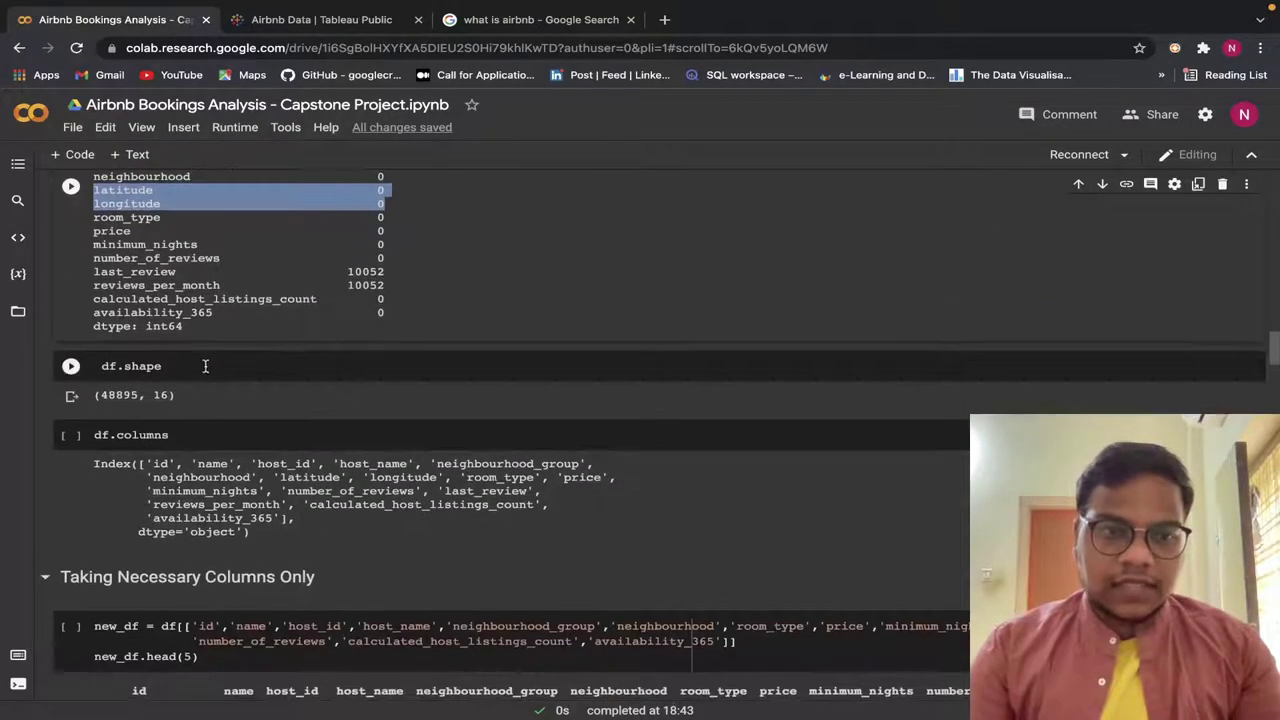
left_click_drag(97, 366, 90, 395)
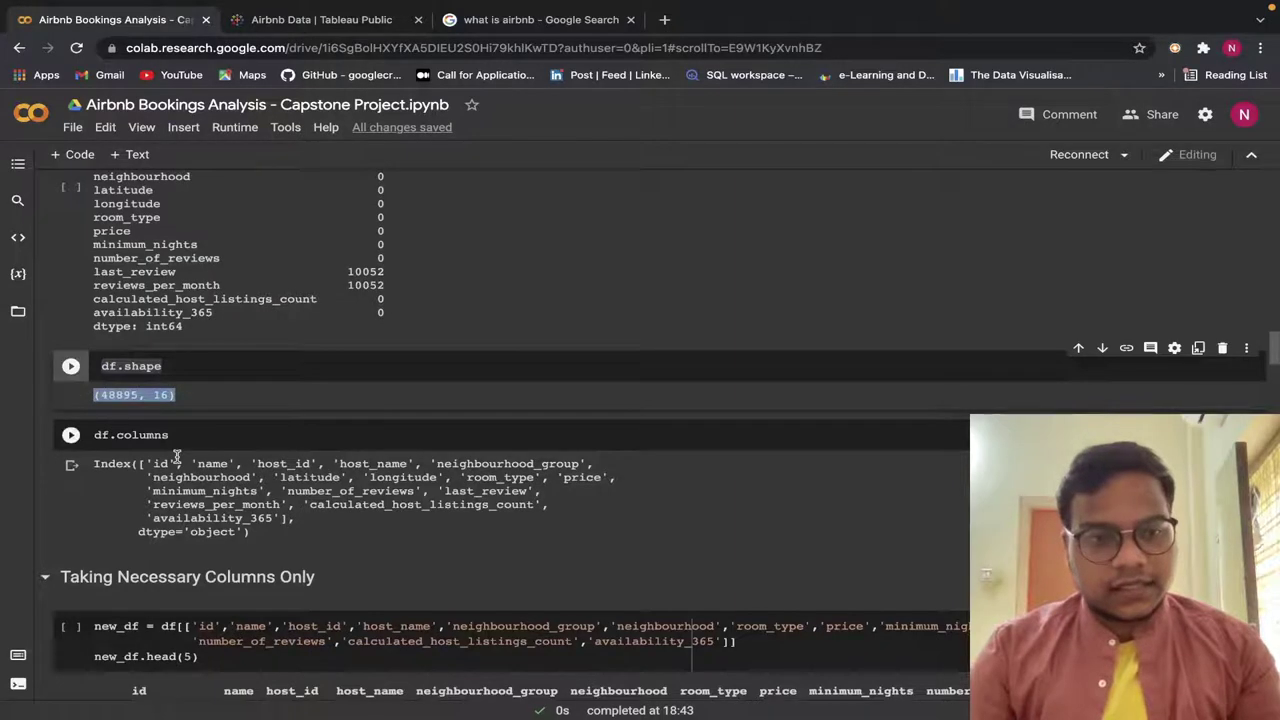
scroll(177, 456, "down", 2)
scroll(177, 456, "down", 1)
scroll(328, 398, "down", 2)
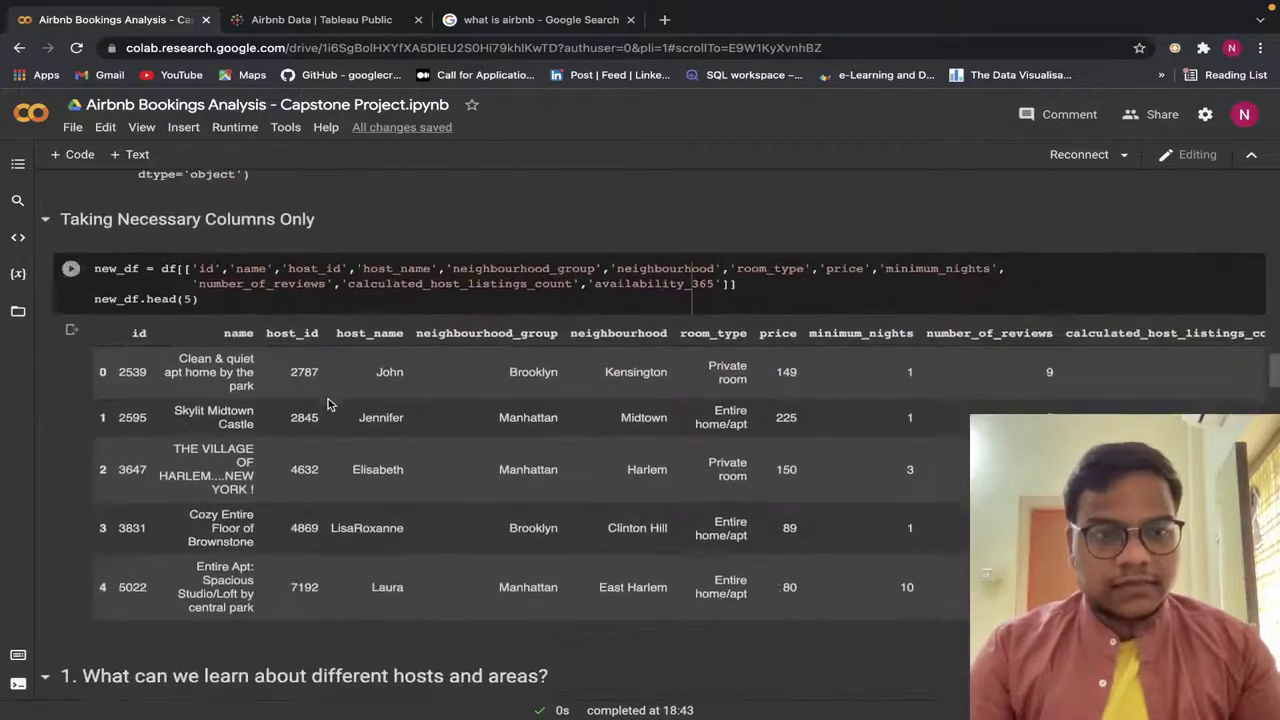
scroll(294, 280, "up", 3)
scroll(295, 280, "down", 2)
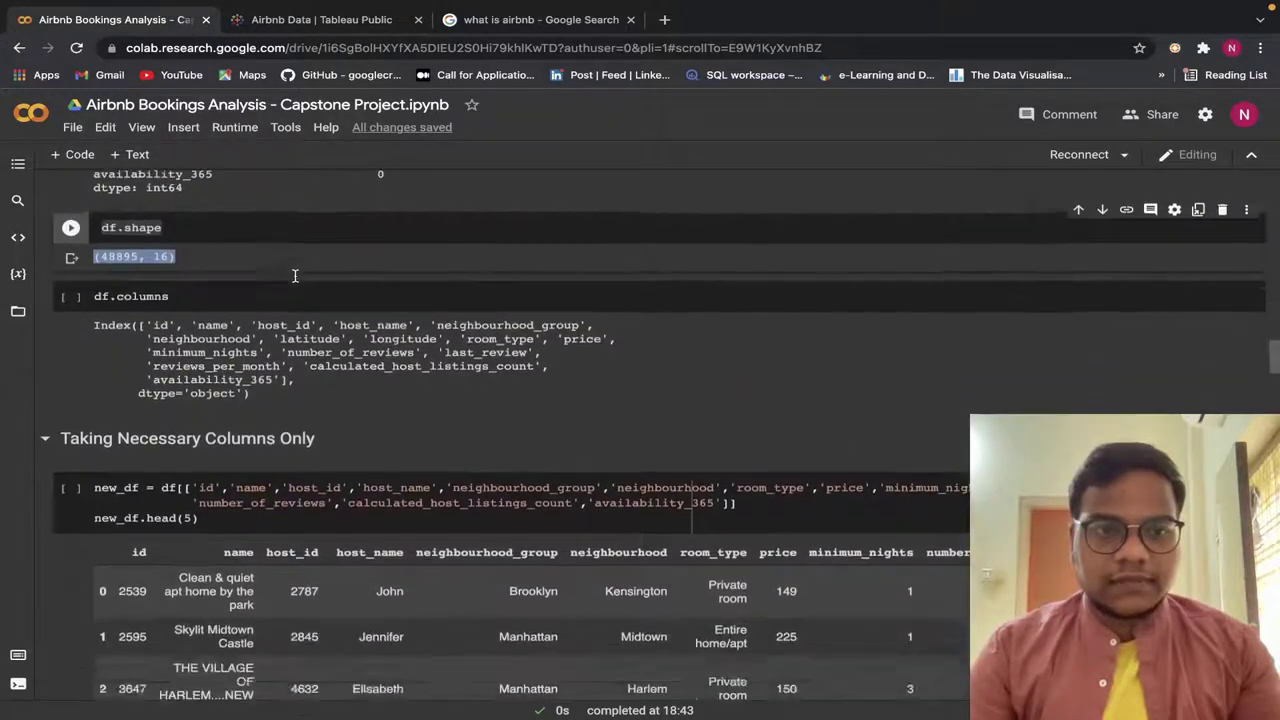
Review the new_df column selection and look across the columns of its head(5) preview.
scroll(295, 280, "down", 2)
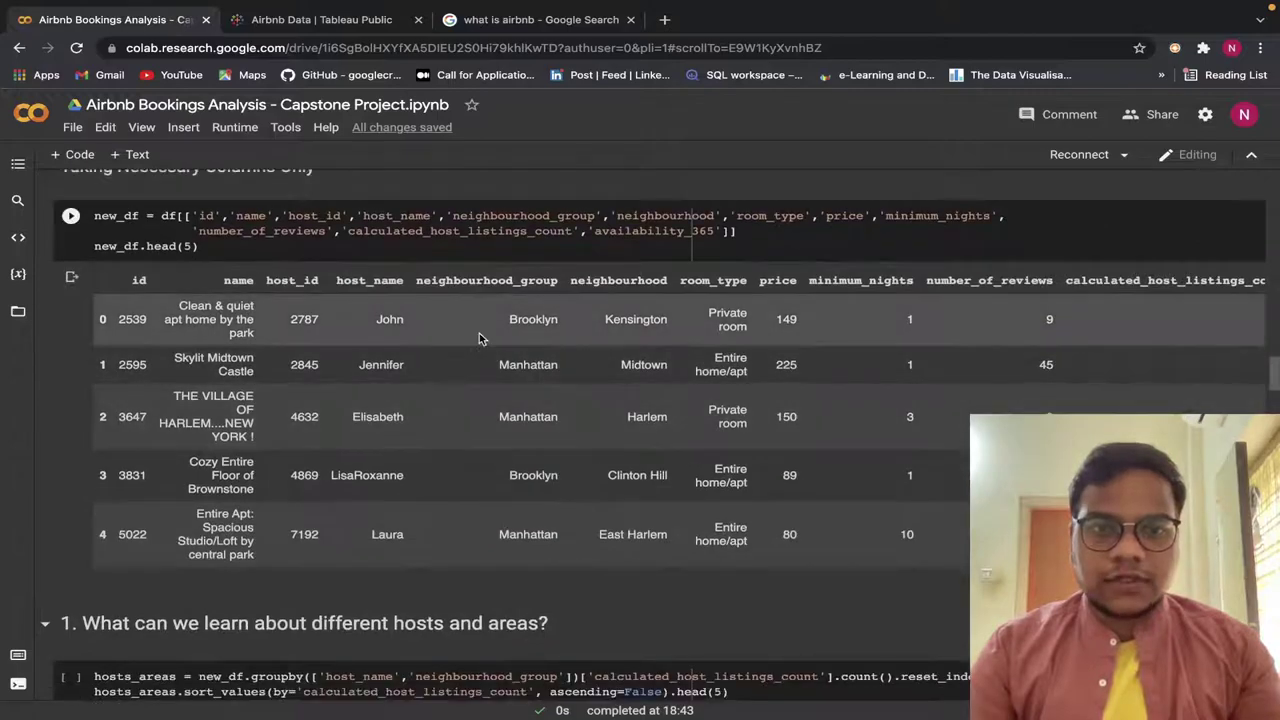
scroll(479, 338, "down", 1)
scroll(479, 338, "right", 3)
scroll(479, 338, "left", 3)
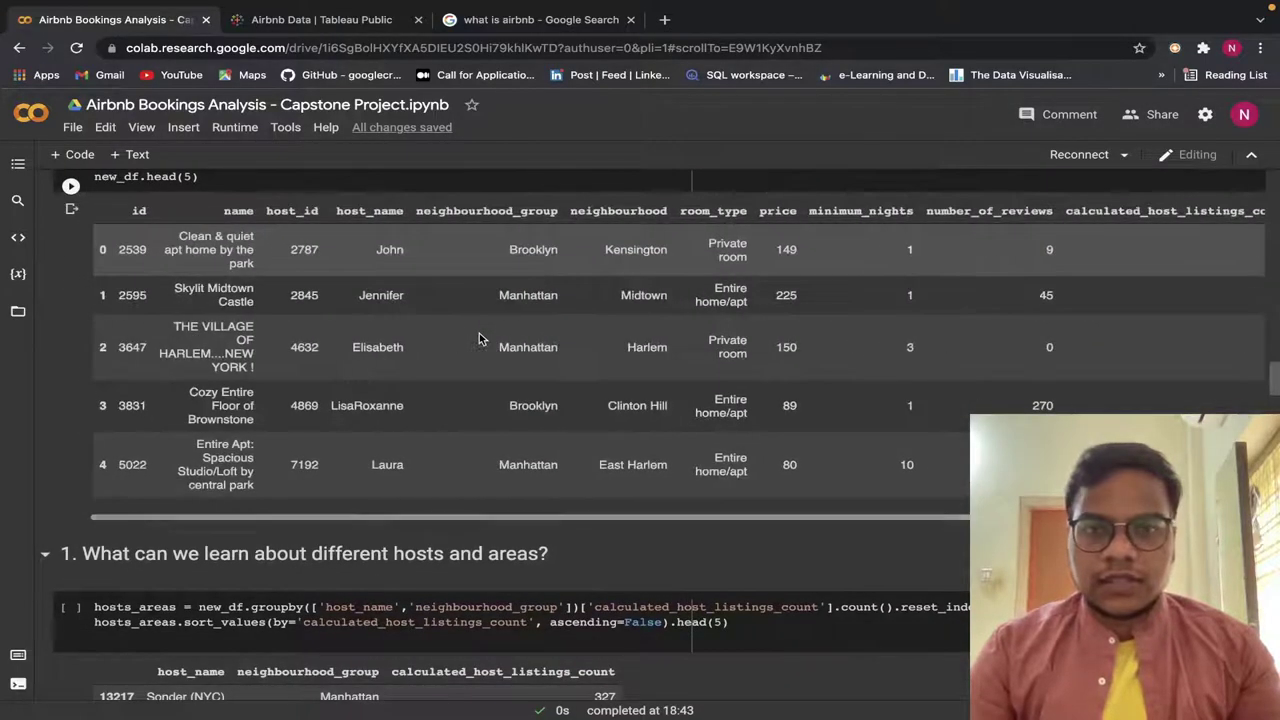
Switch to the Airbnb NYC 2019 workbook in Excel, look across its Data sheet columns, and return to the Colab notebook.
key("super+Tab")
scroll(480, 340, "right", 5)
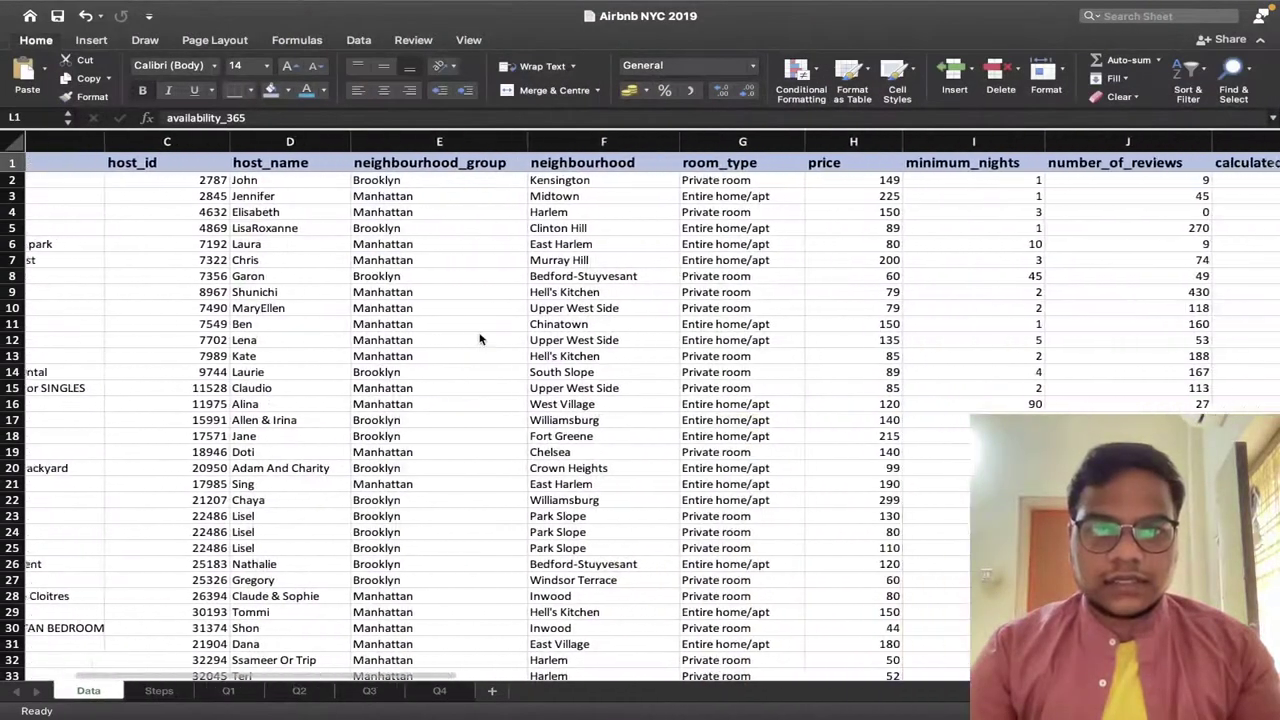
scroll(479, 340, "left", 5)
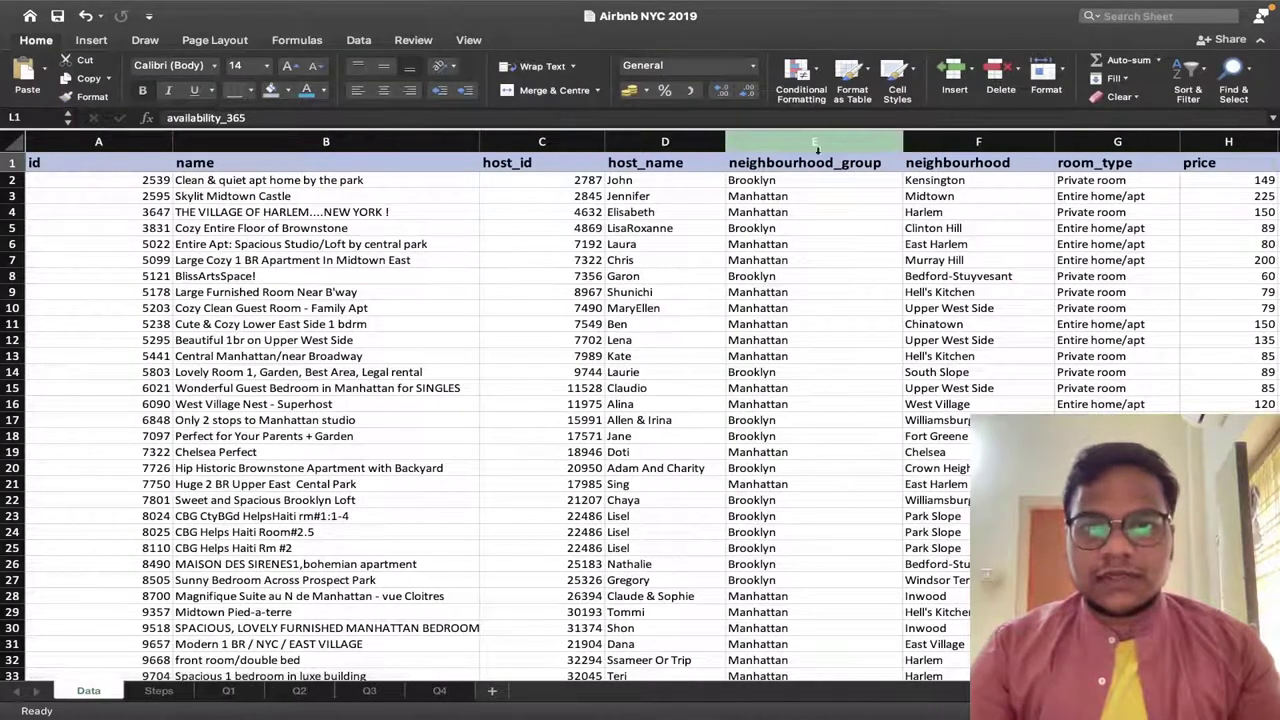
key("ctrl+Right")
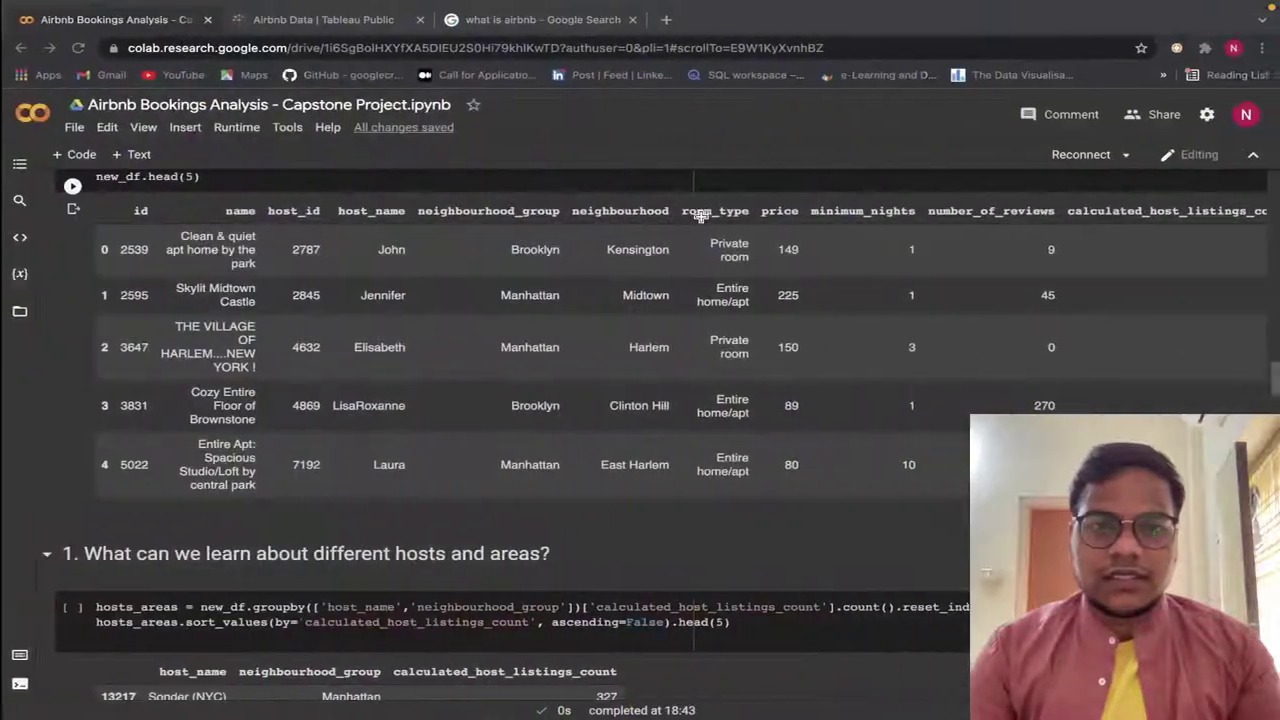
Recheck the df.columns list and review the code and results for question 1 about different hosts and areas.
scroll(482, 407, "up", 3)
scroll(482, 407, "up", 3)
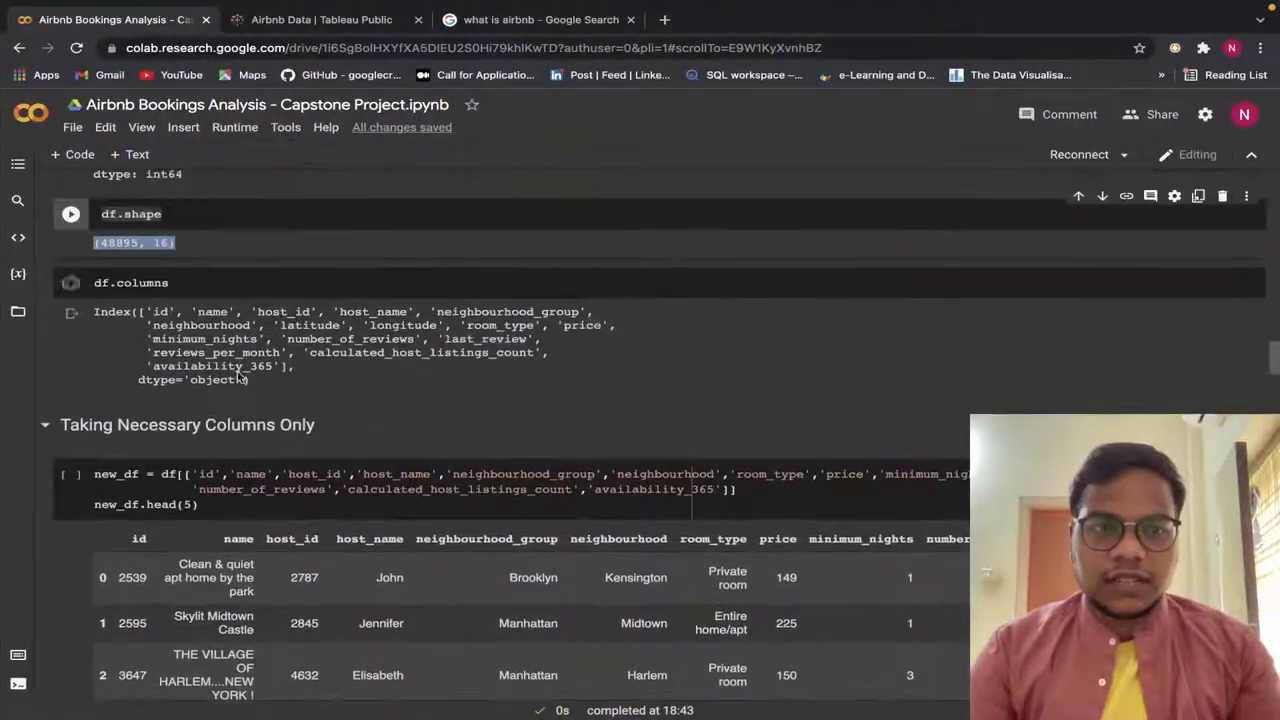
scroll(275, 532, "down", 5)
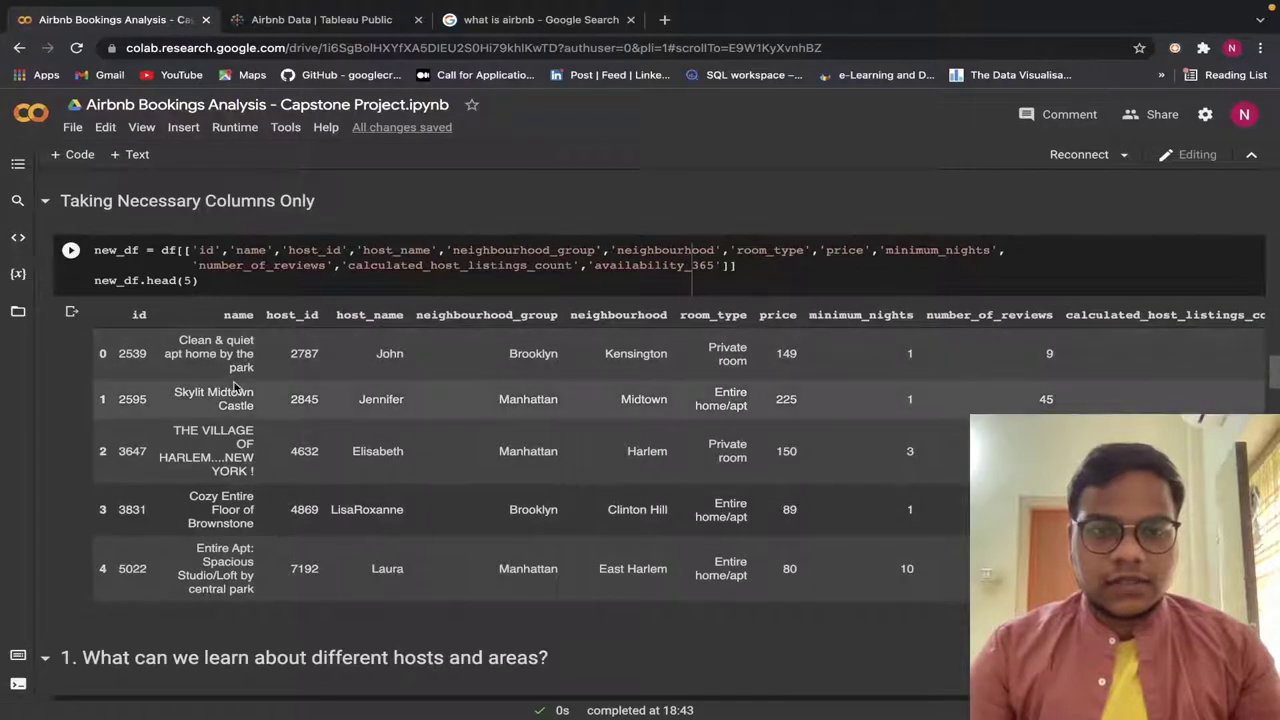
scroll(234, 388, "down", 6)
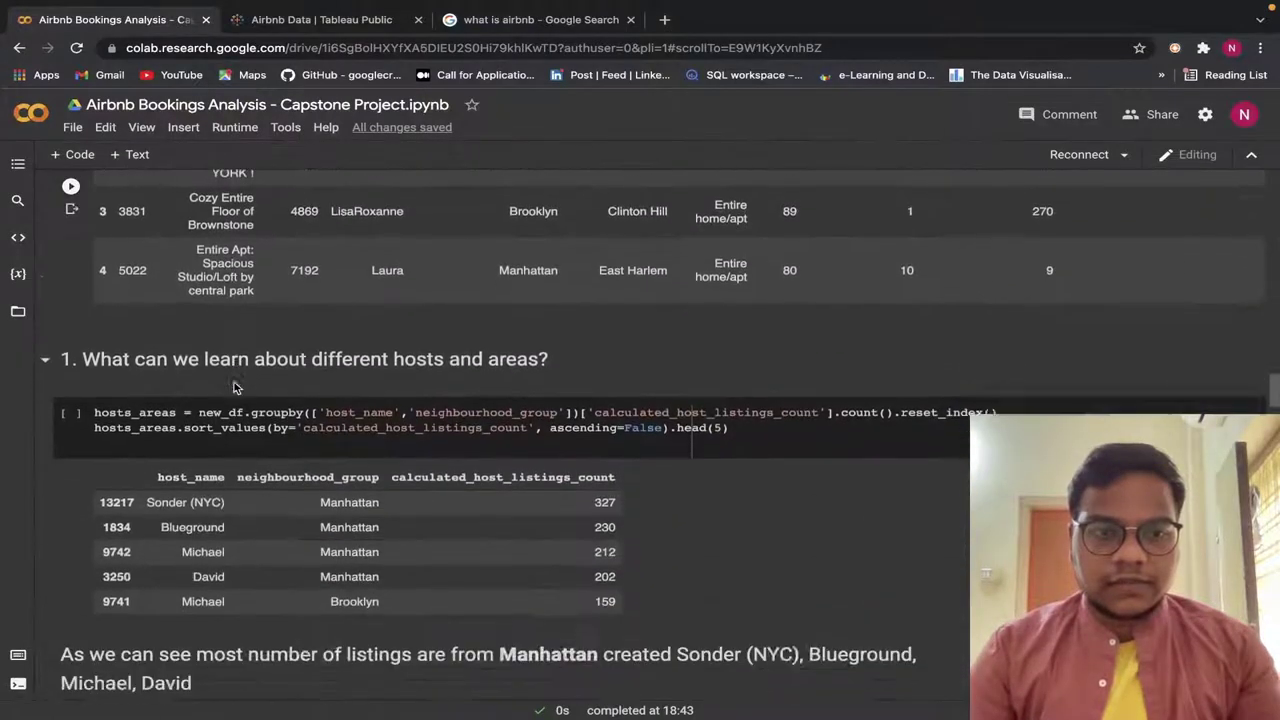
scroll(234, 384, "down", 3)
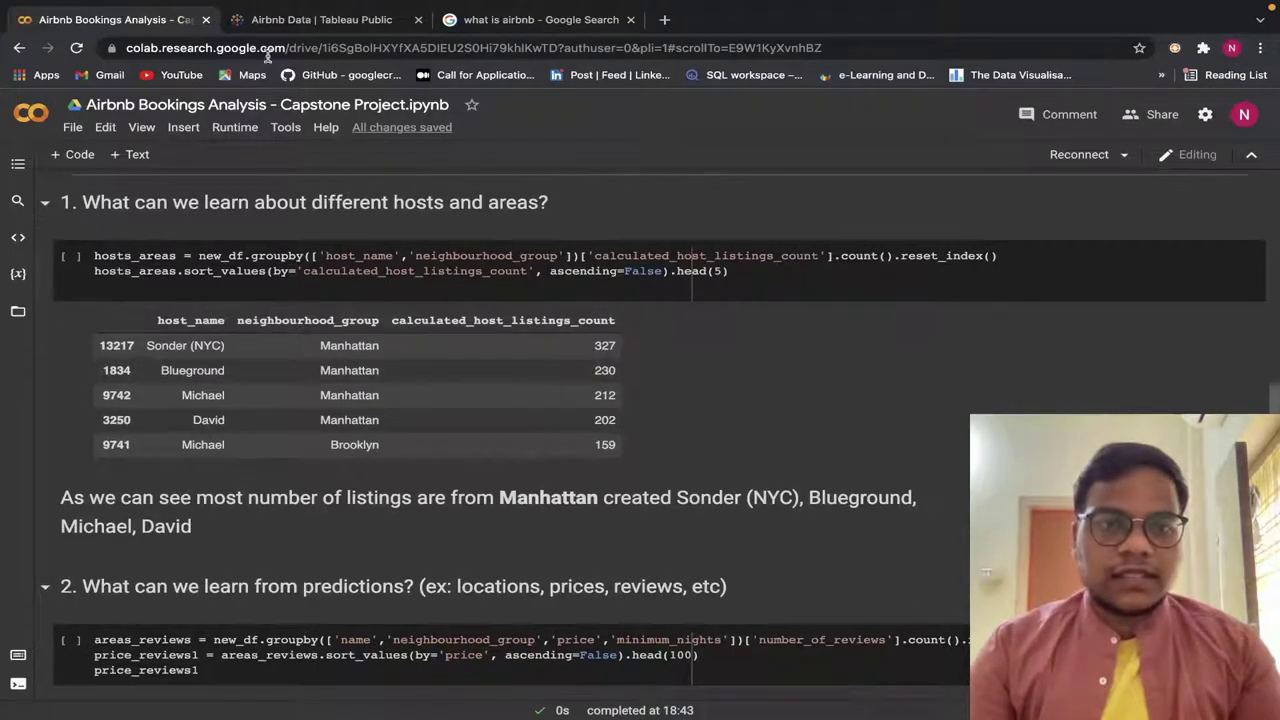
Switch to the Airbnb Data dashboard on Tableau Public and inspect Manhattan in the host listings bubble chart.
left_click(322, 20)
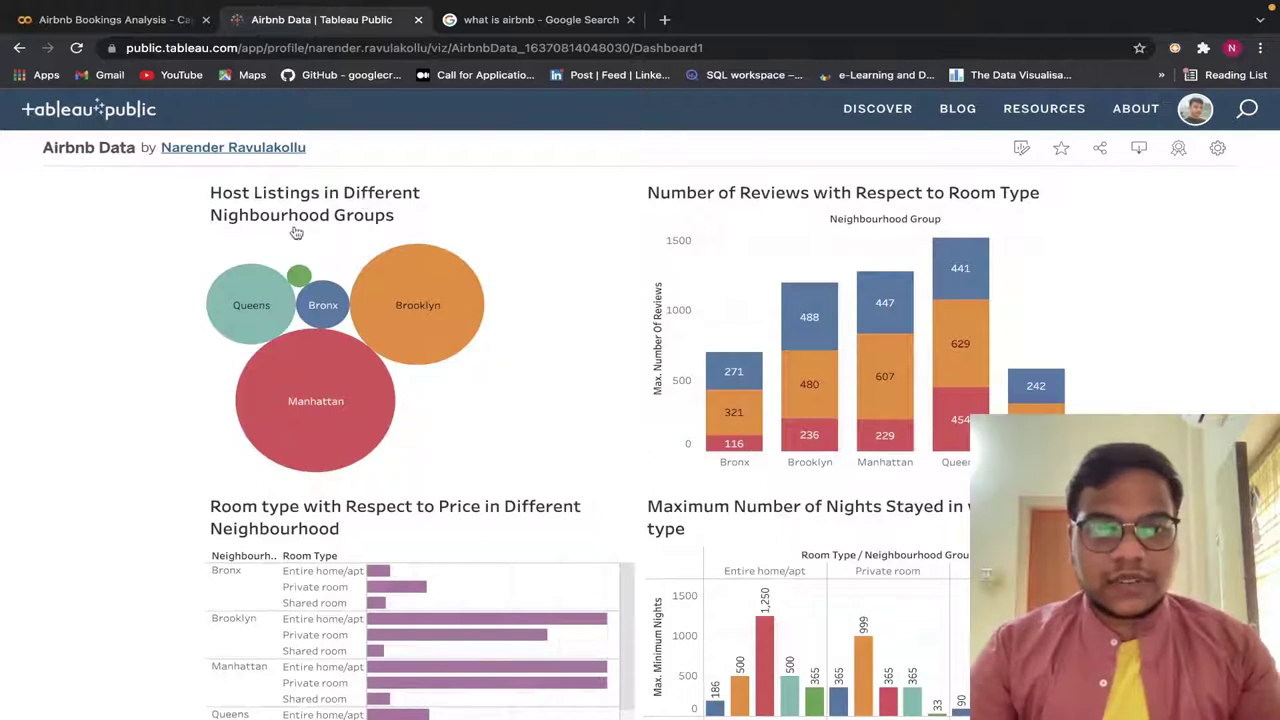
mouse_move(345, 345)
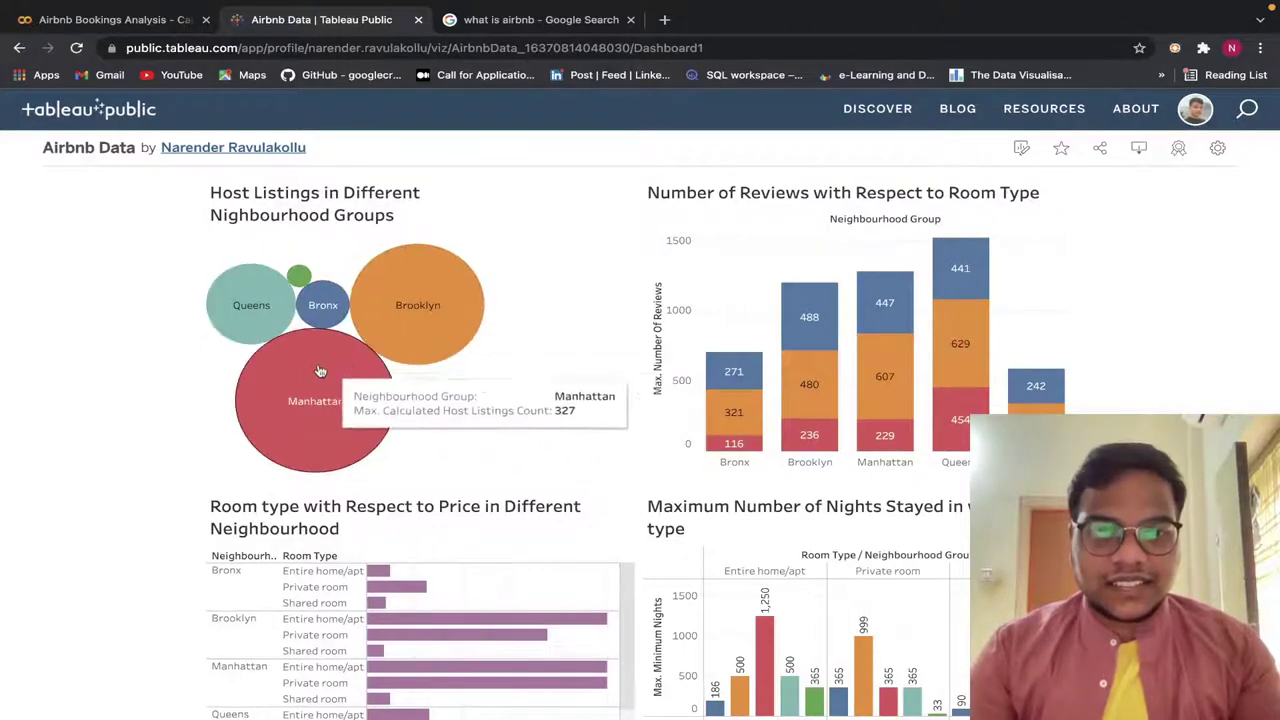
key("ctrl+plus")
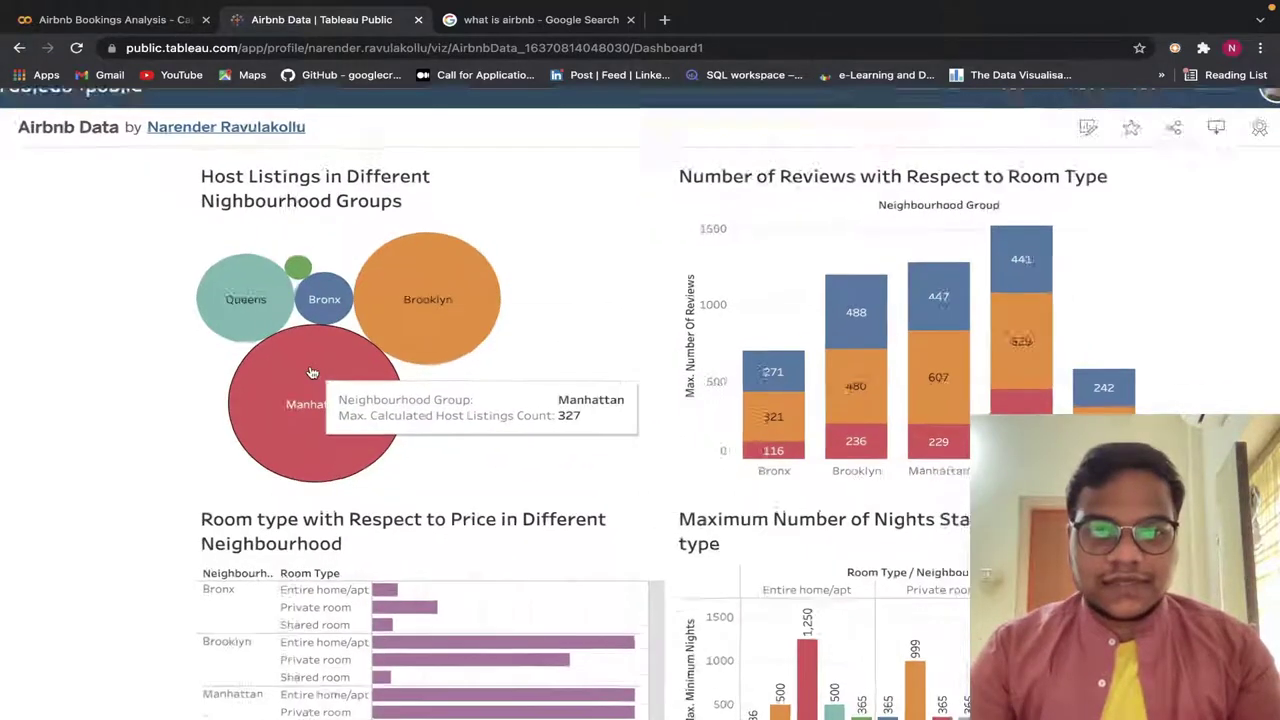
Inspect the stacked bars for the Bronx and Brooklyn in the "Number of Reviews with Respect to Room Type" chart.
key("ctrl+plus")
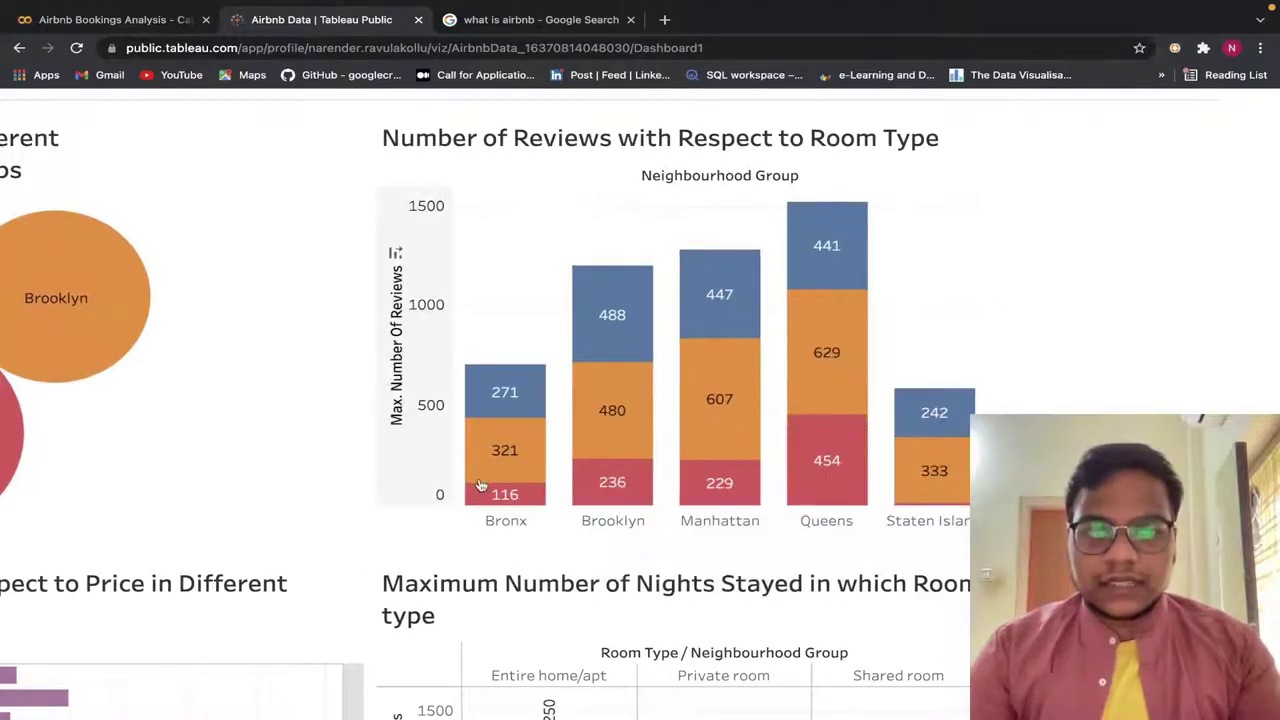
left_click(512, 495)
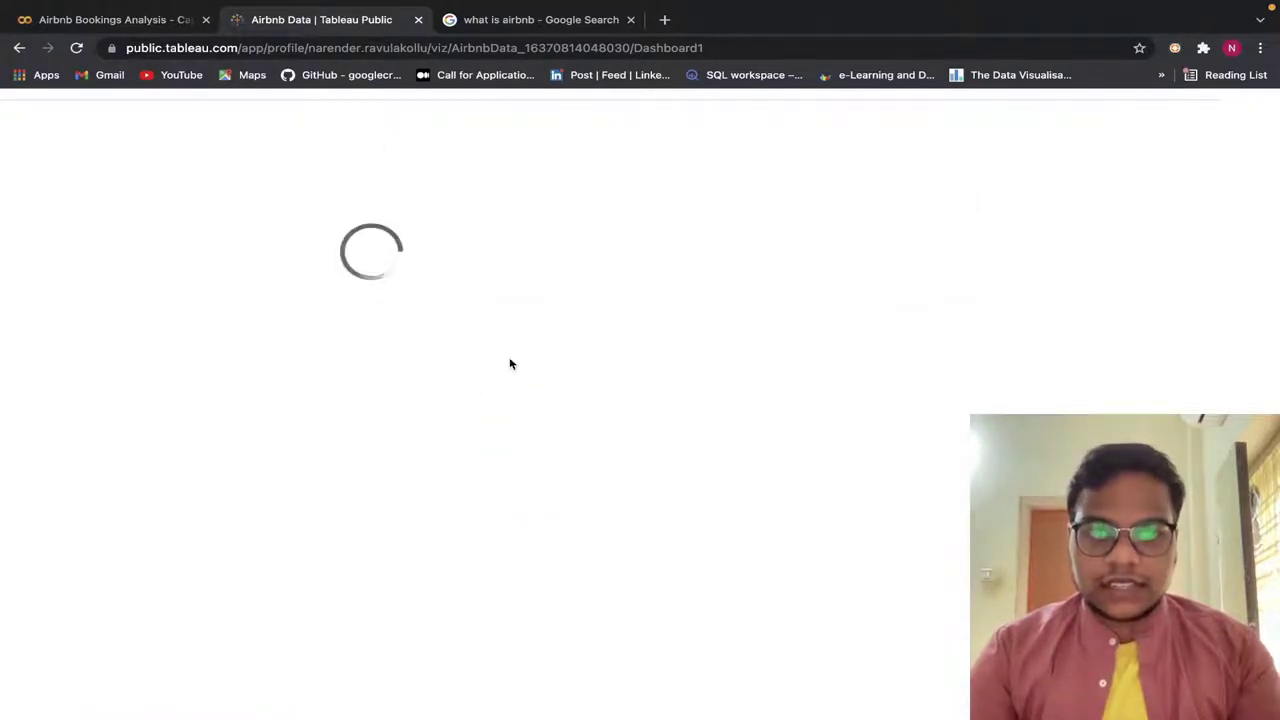
scroll(511, 363, "right", 4)
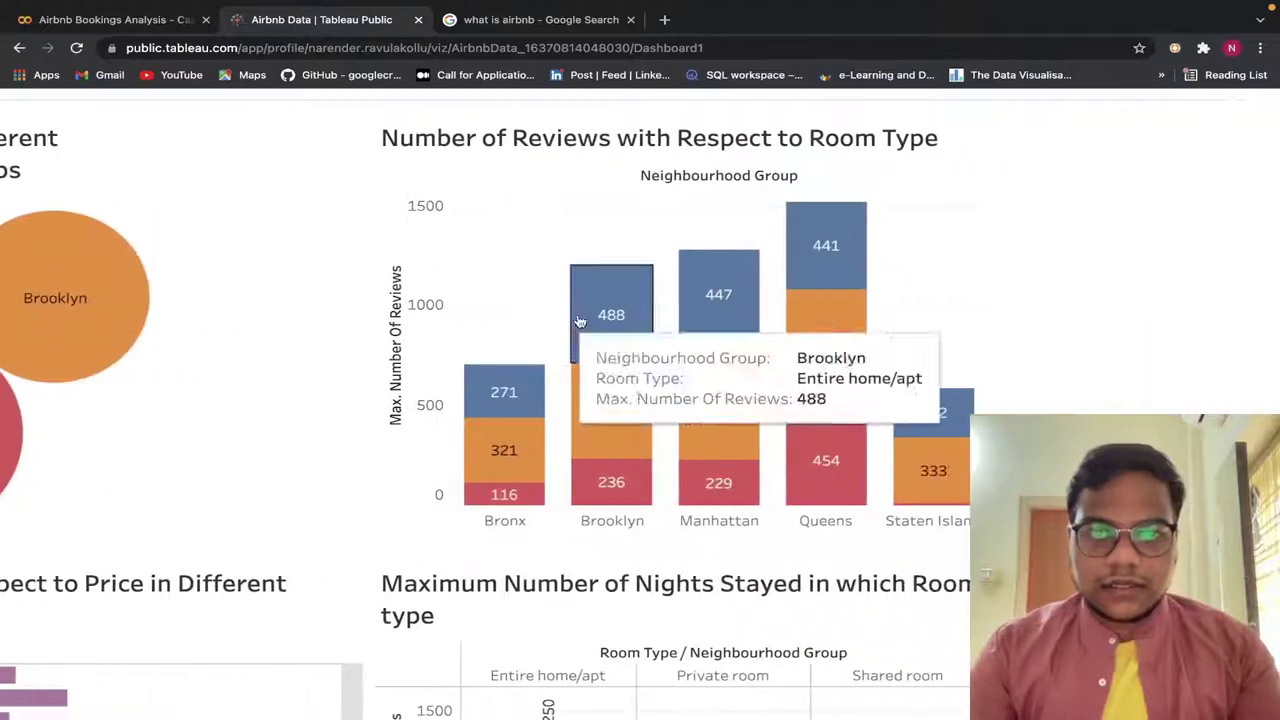
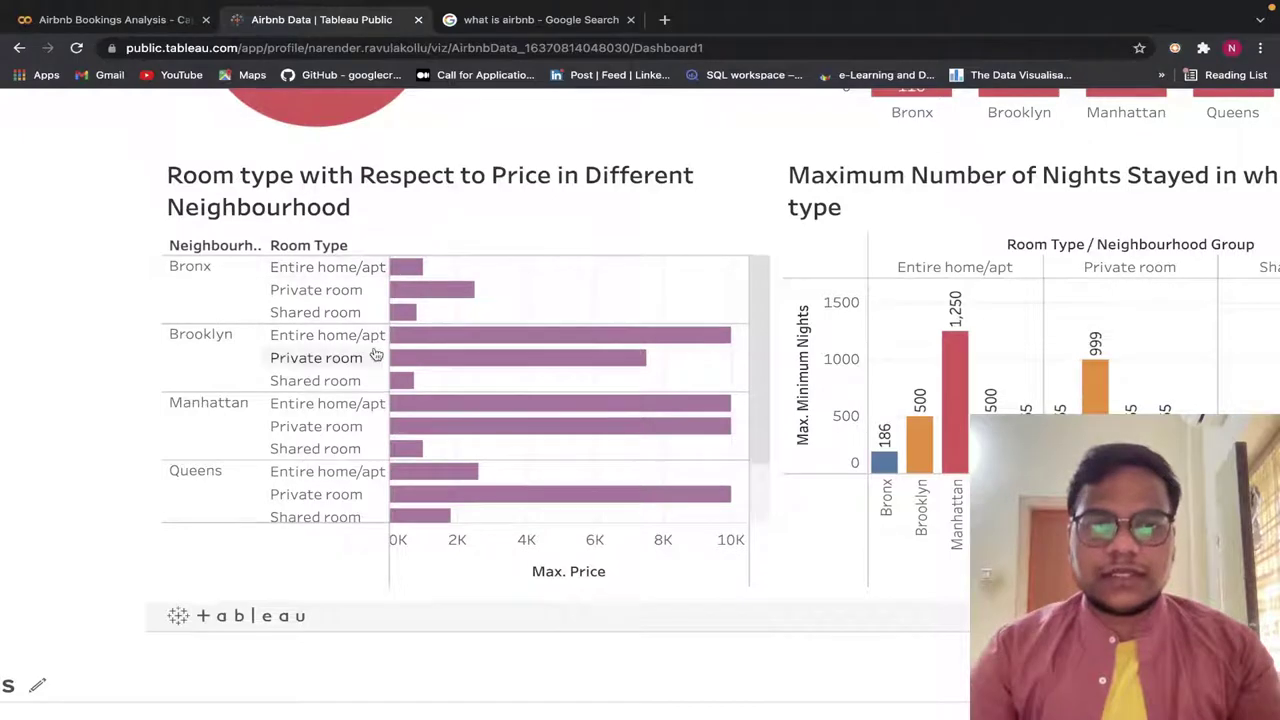
Examine the maximum price bars by room type for every neighbourhood group, from the Bronx down to Staten Island.
scroll(380, 345, "down", 1)
mouse_move(512, 330)
scroll(506, 328, "up", 2)
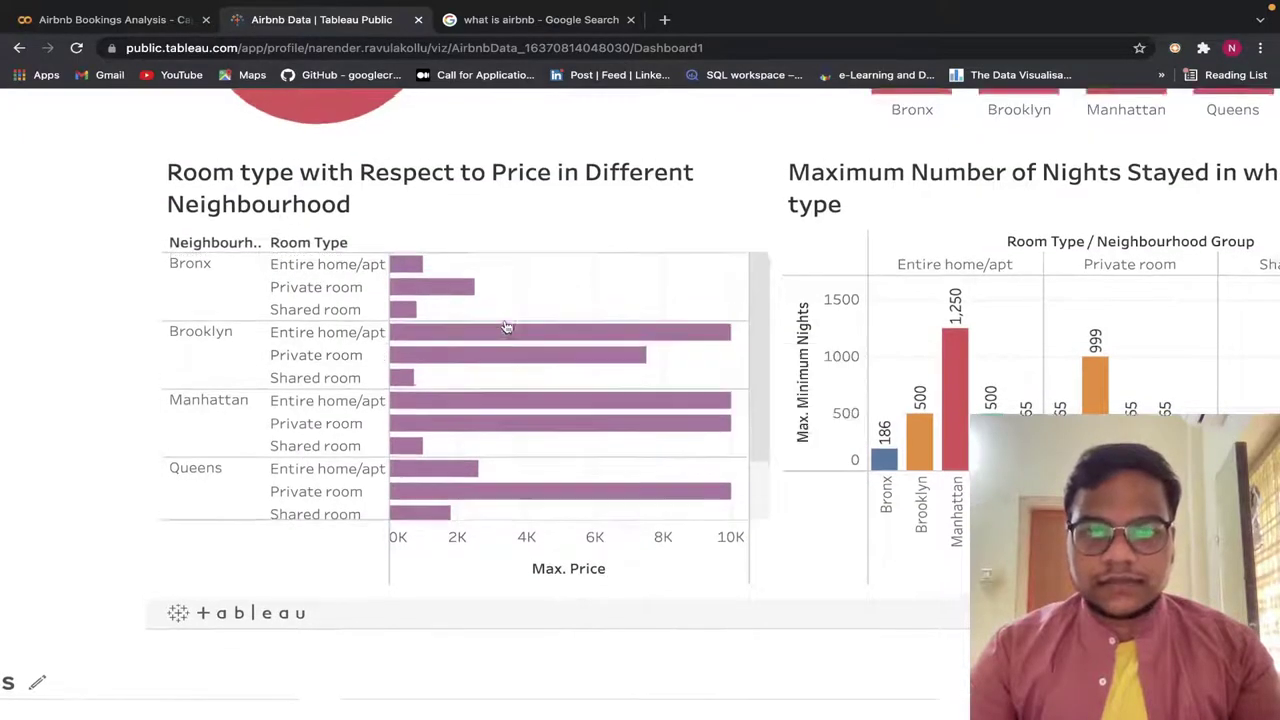
scroll(431, 289, "down", 1)
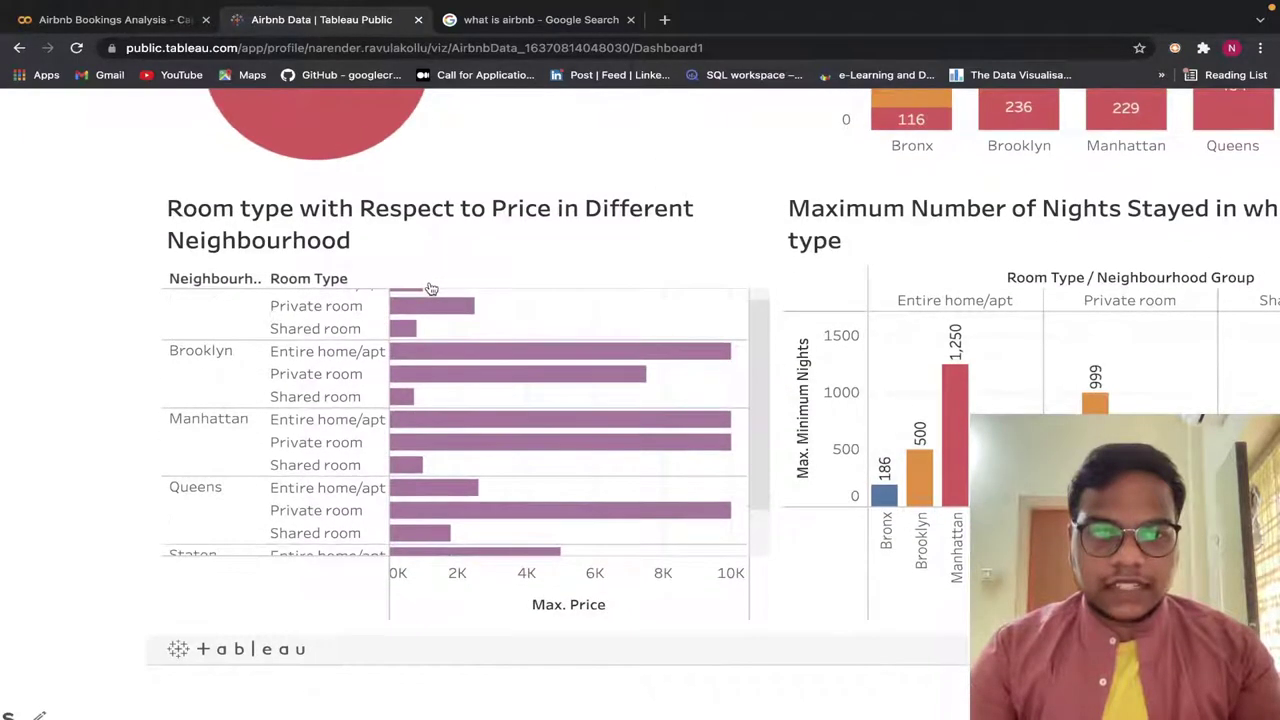
scroll(431, 289, "down", 2)
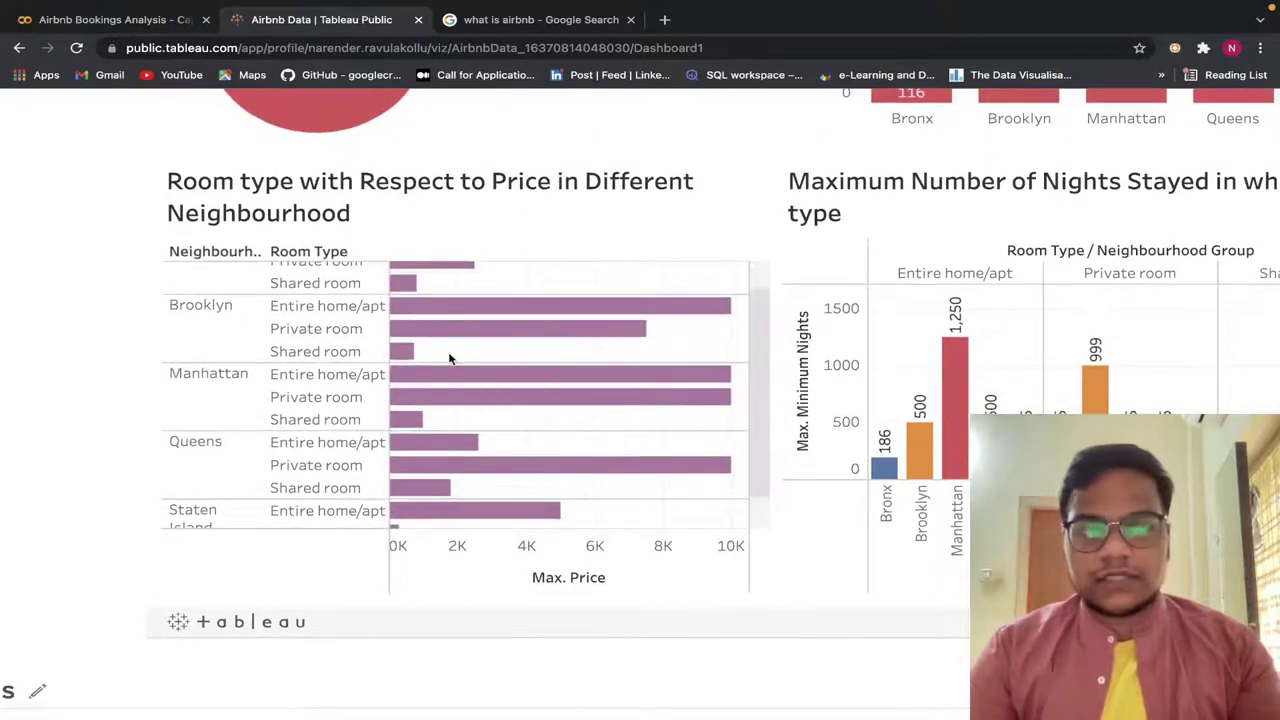
scroll(449, 358, "down", 5)
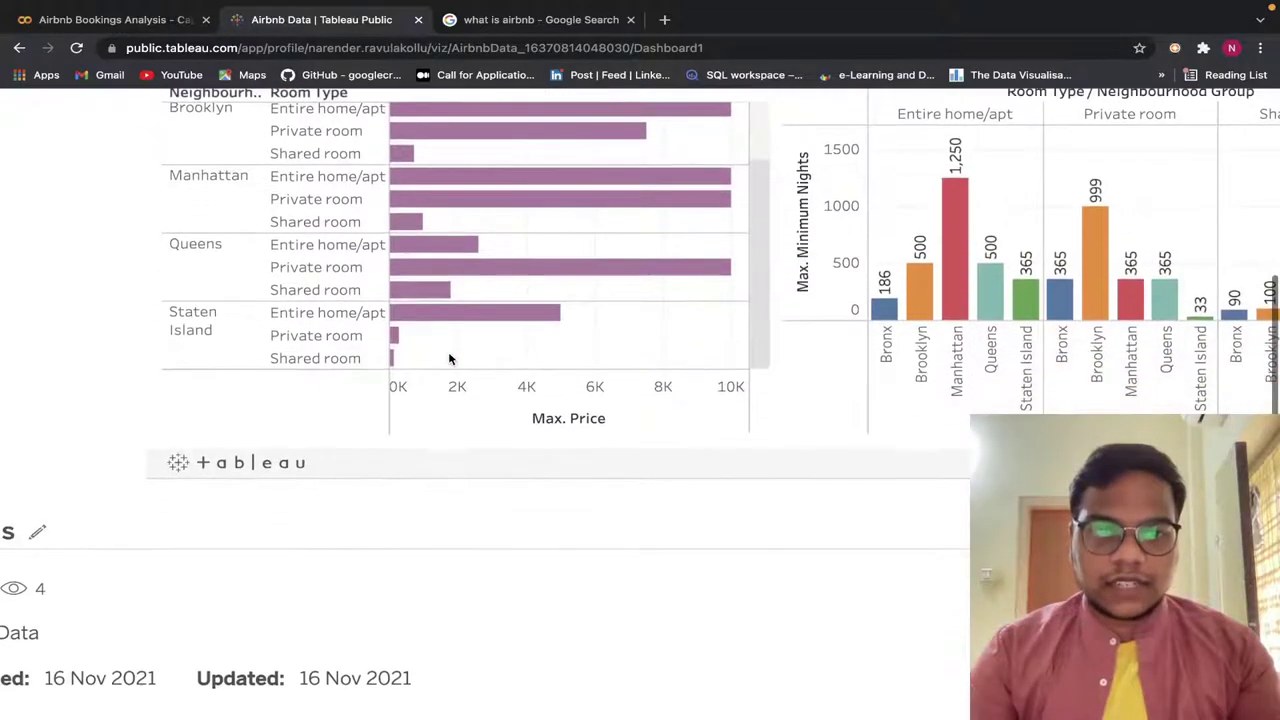
Inspect the maximum price bars for each Bronx and Brooklyn room type in the "Room type with Respect to Price" chart.
scroll(447, 403, "up", 5)
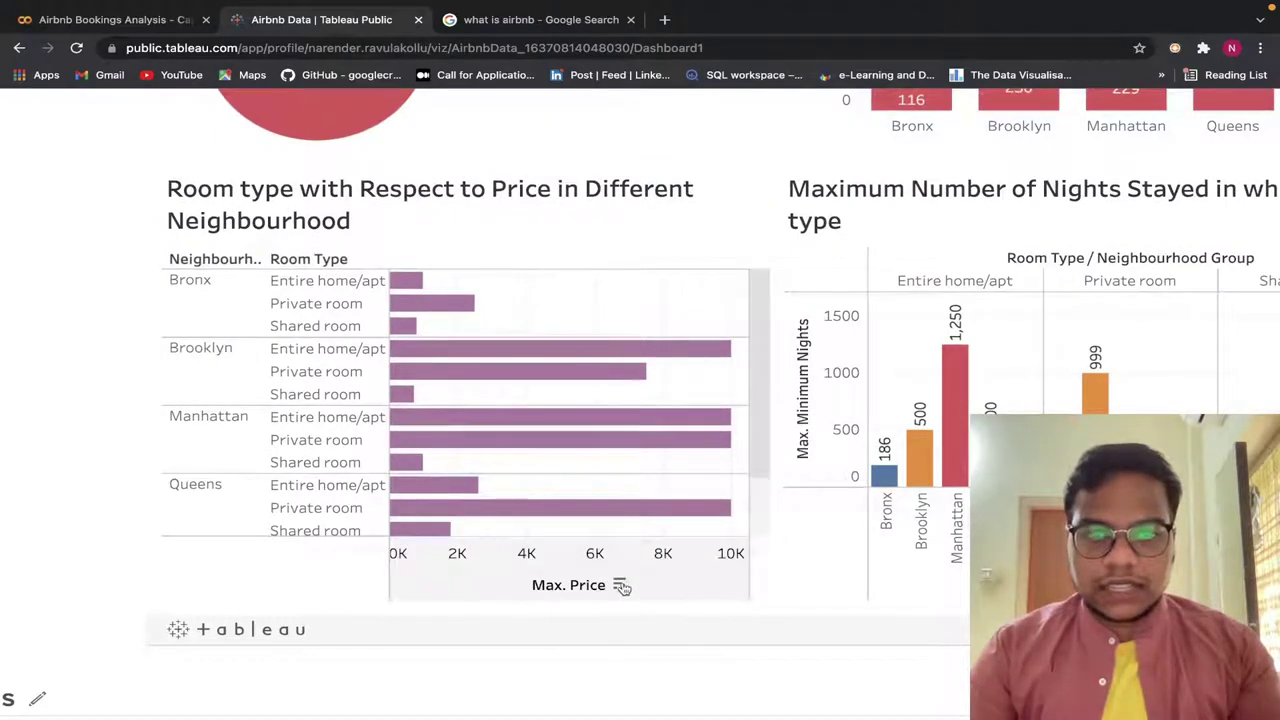
scroll(480, 403, "up", 1)
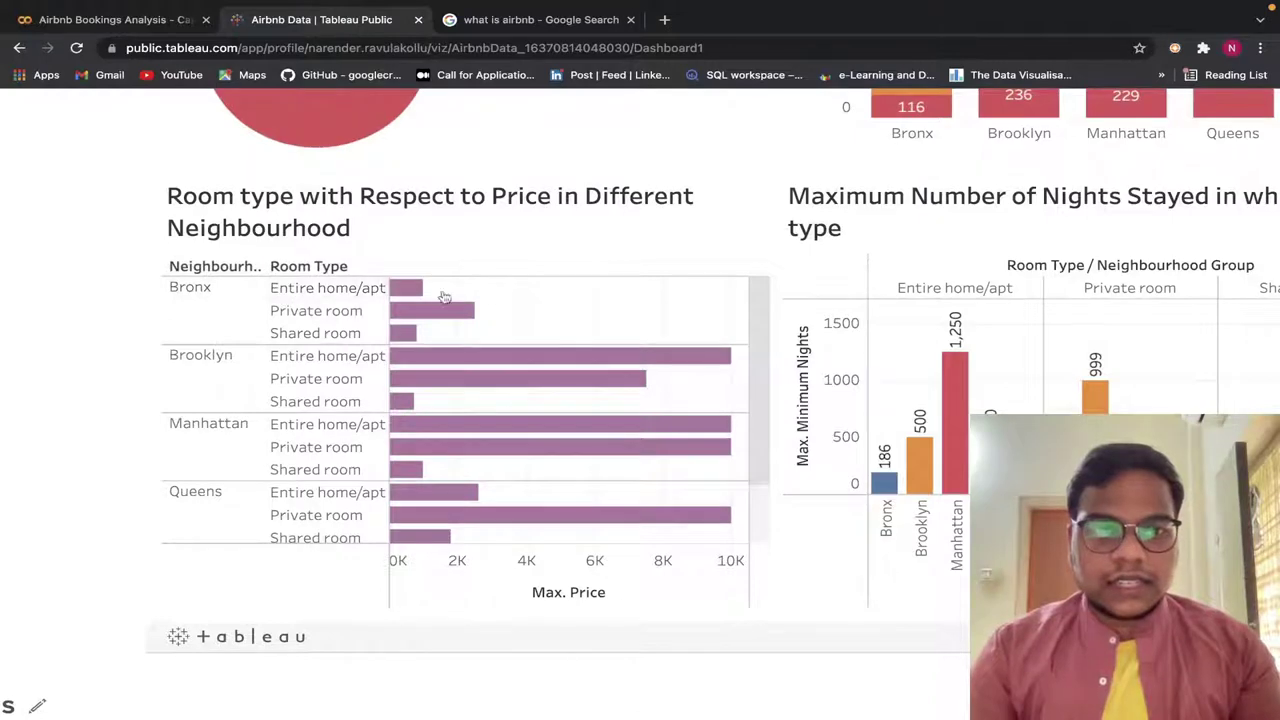
mouse_move(427, 310)
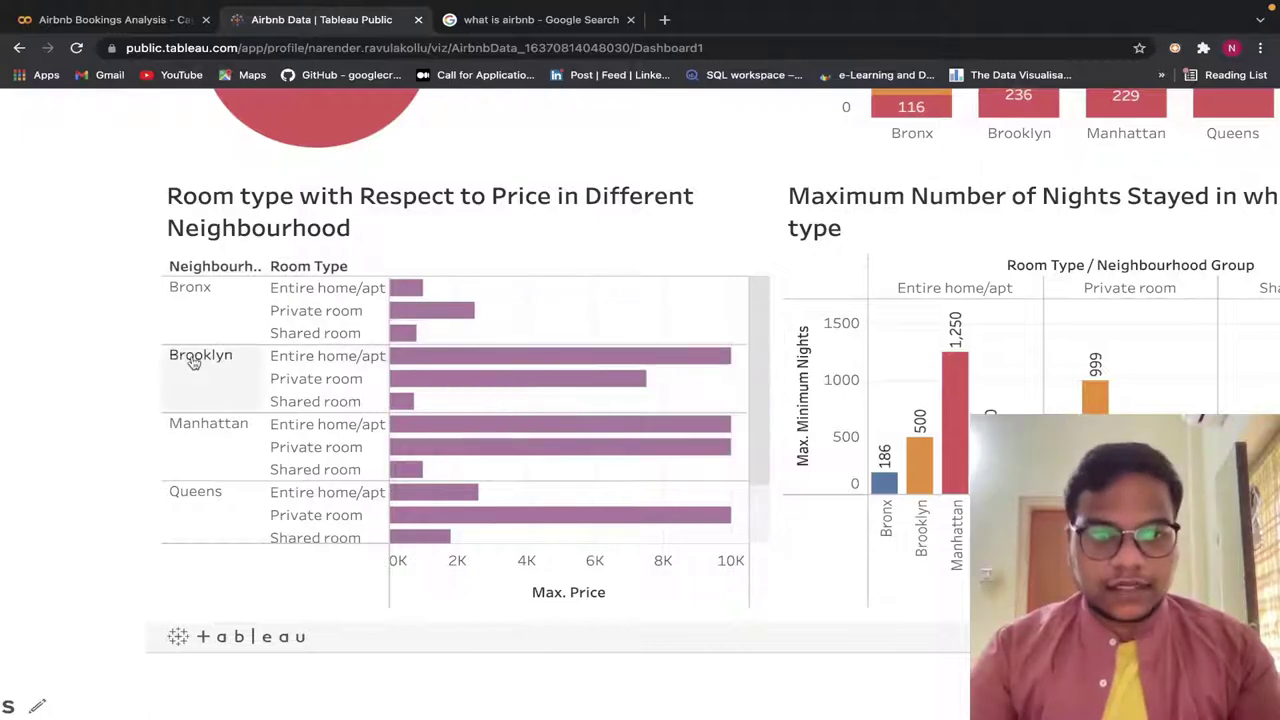
mouse_move(489, 370)
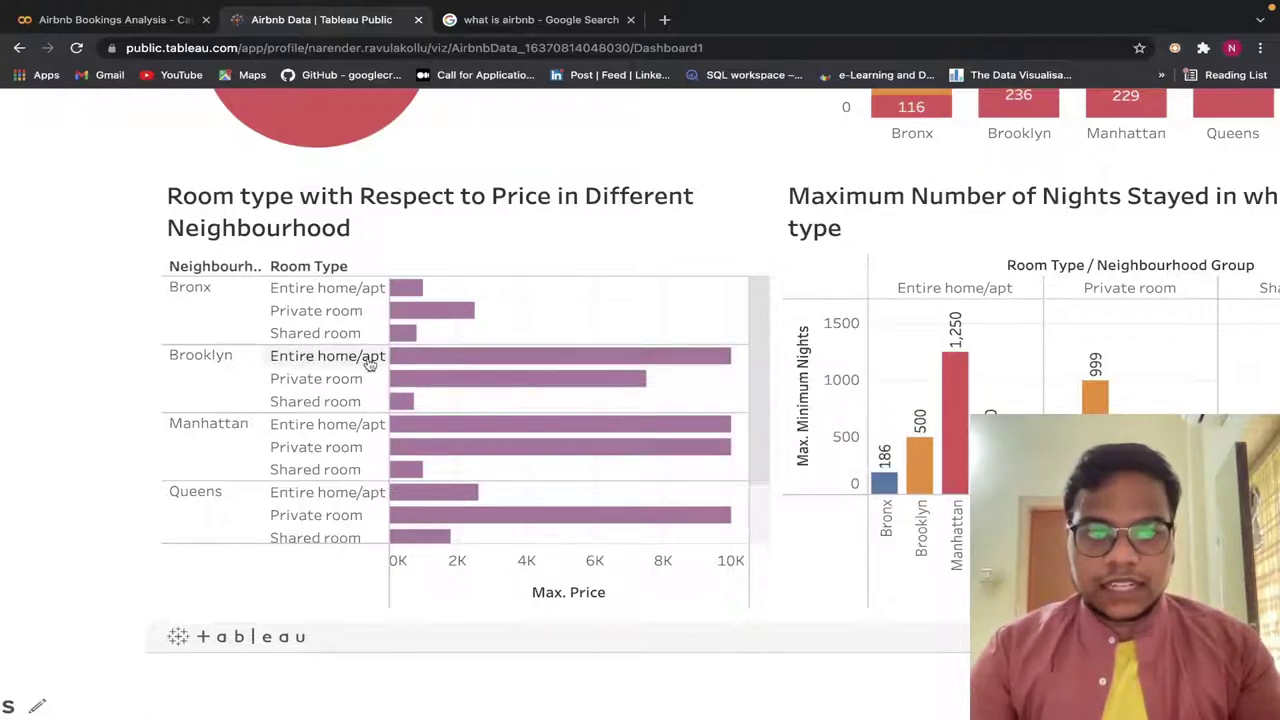
mouse_move(425, 365)
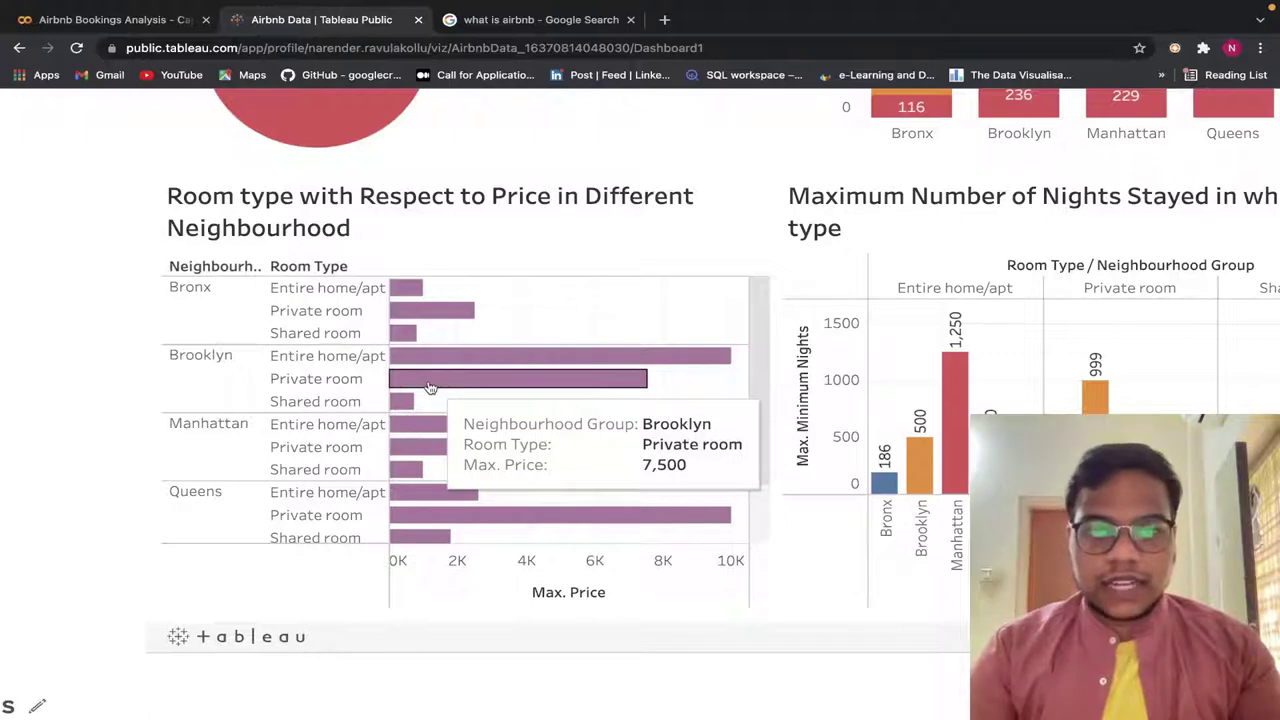
mouse_move(405, 401)
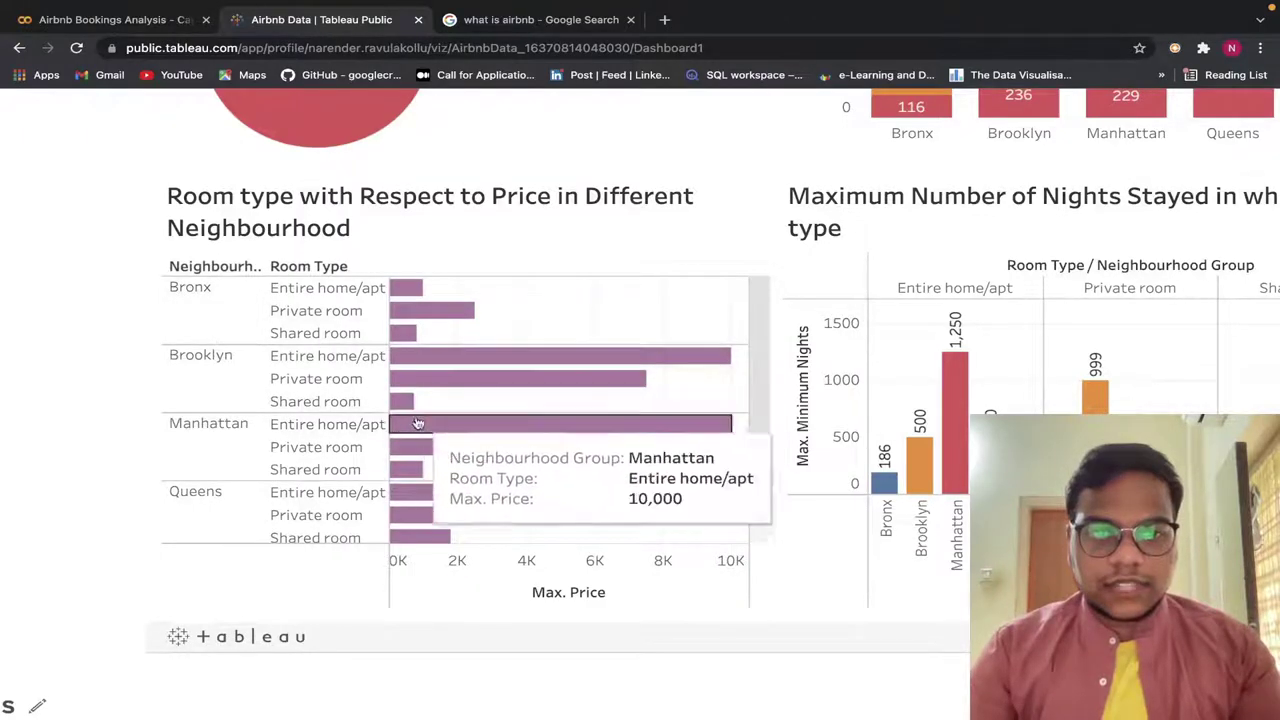
Inspect the maximum price bars for Manhattan's three room types and for Queens entire homes in the same price chart.
scroll(414, 422, "down", 1)
mouse_move(467, 420)
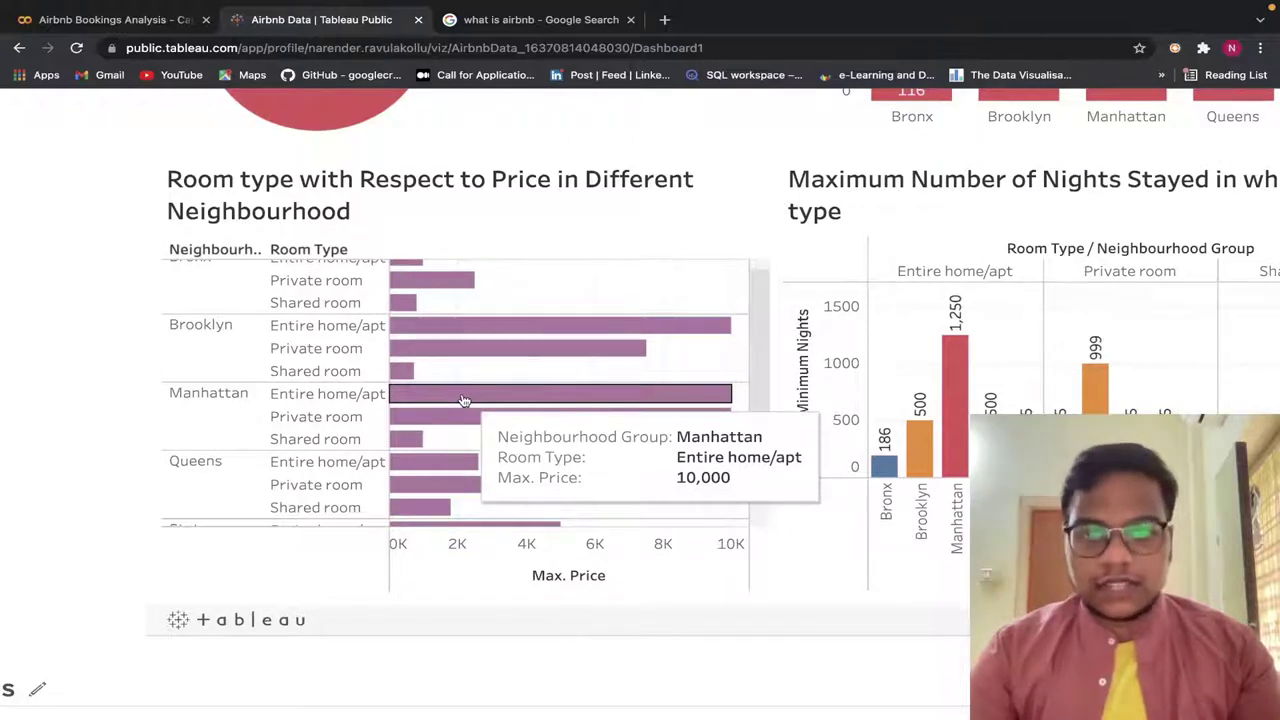
scroll(460, 405, "down", 1)
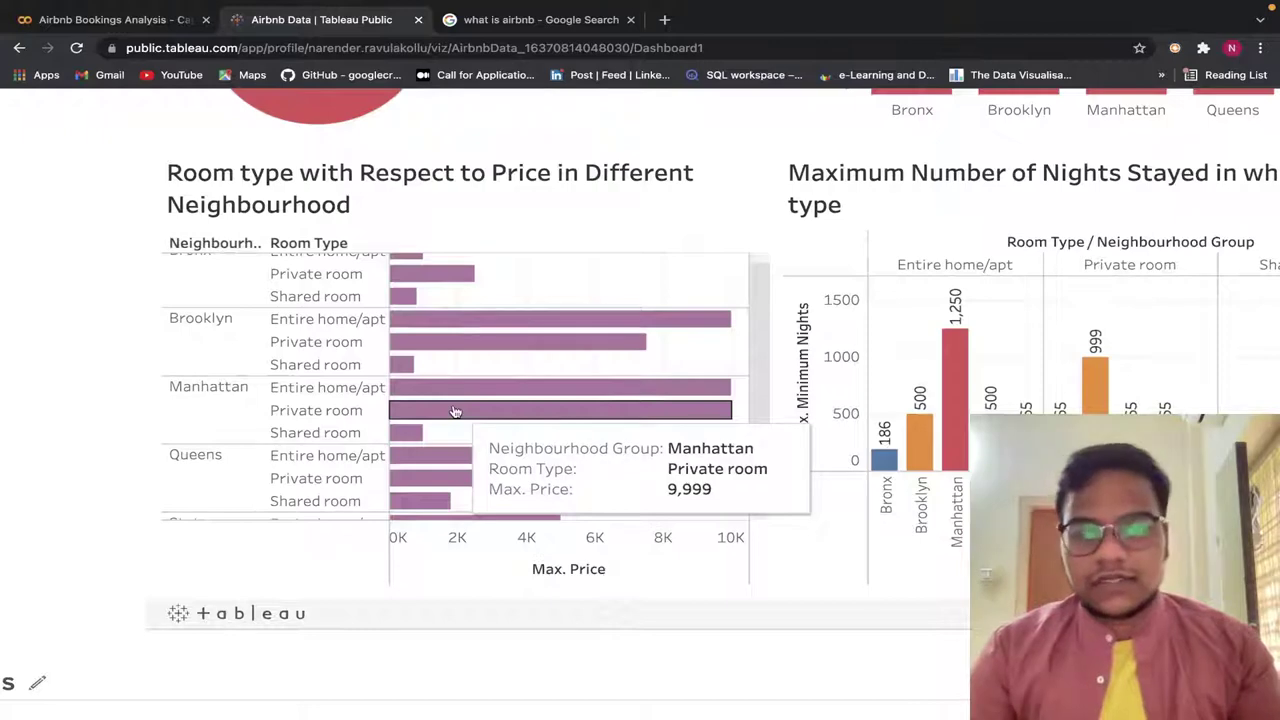
mouse_move(418, 432)
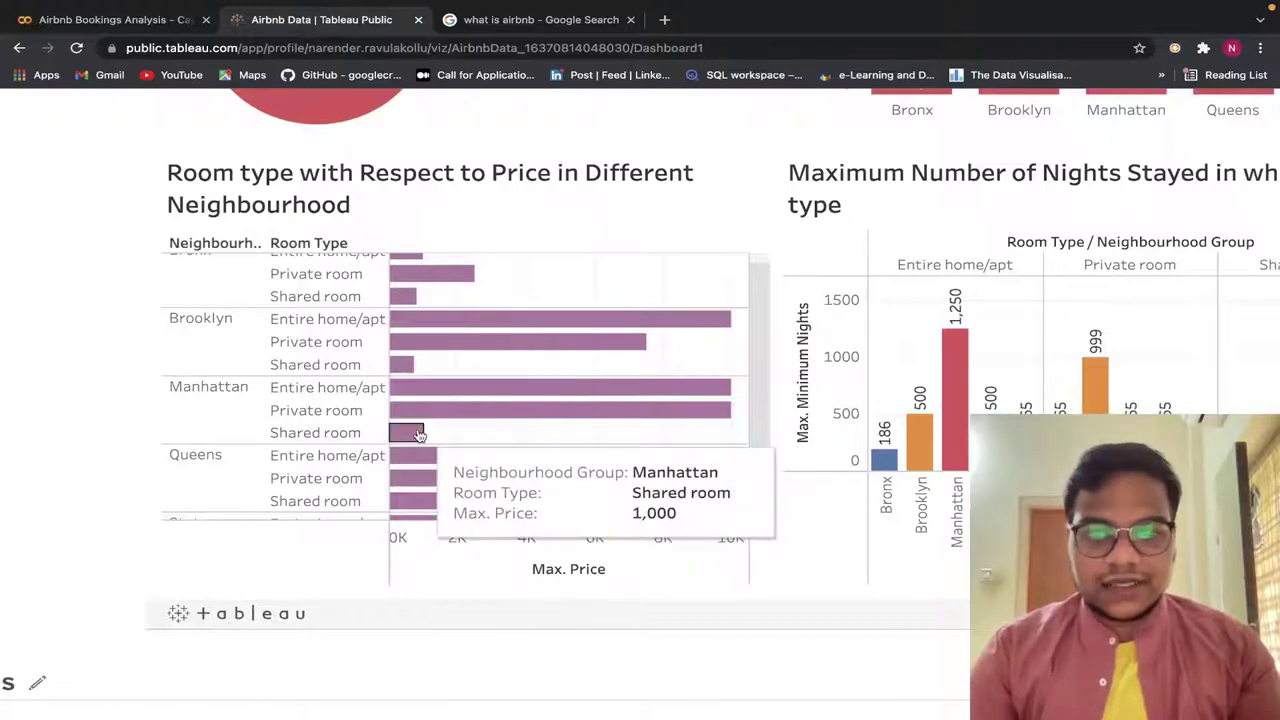
scroll(418, 432, "down", 3)
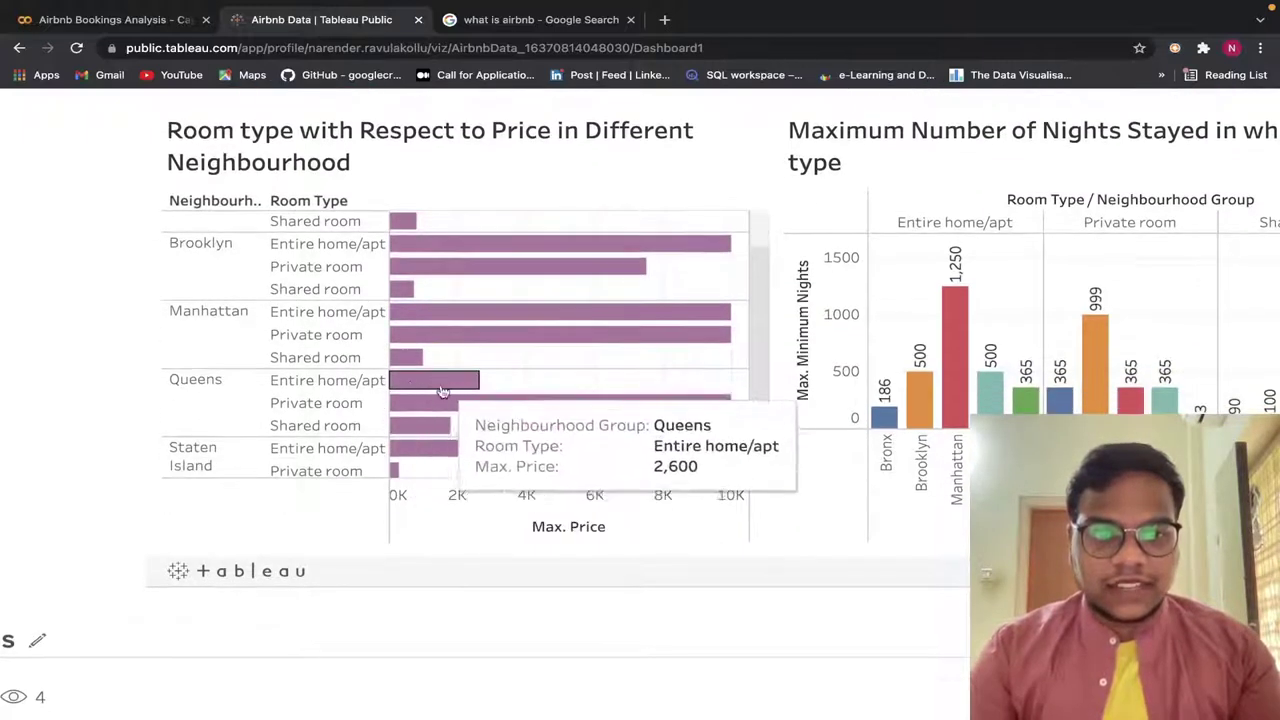
scroll(443, 392, "down", 3)
scroll(443, 392, "up", 4)
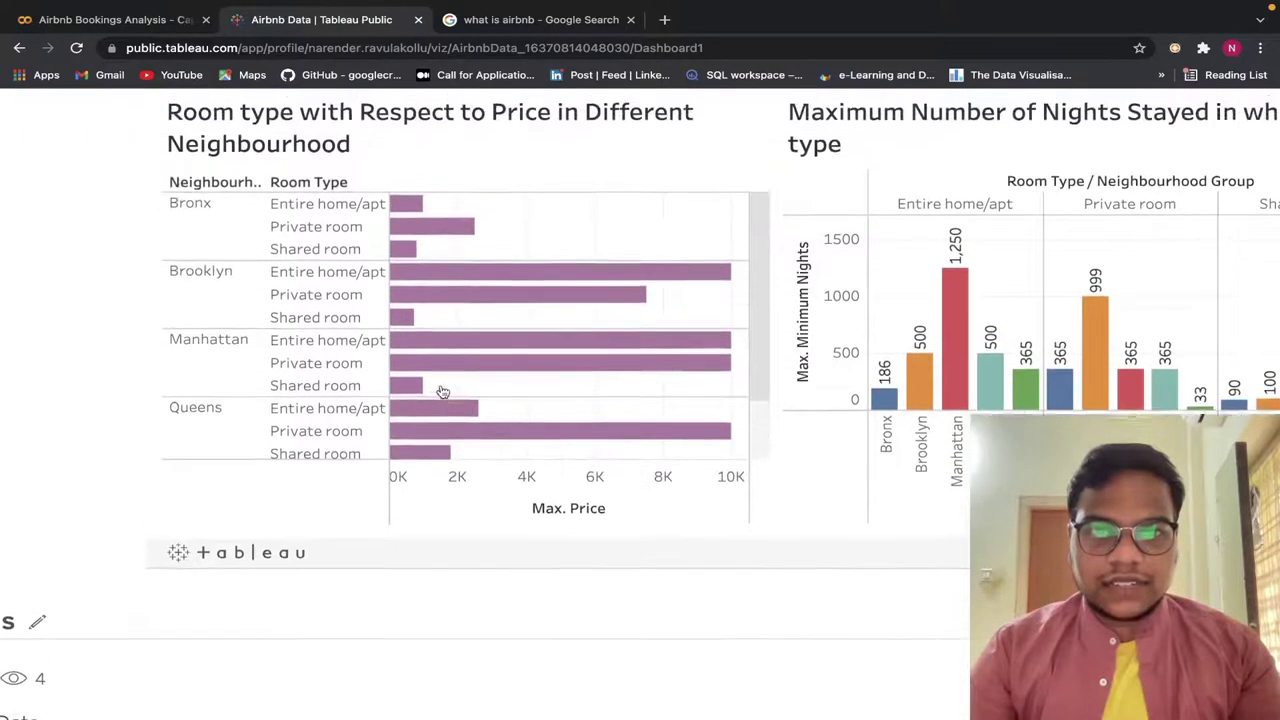
Examine the "Maximum Number of Nights Stayed" chart across entire home/apt, private room and shared room, including Manhattan's entire-home bar.
scroll(443, 392, "up", 1)
scroll(628, 308, "right", 2)
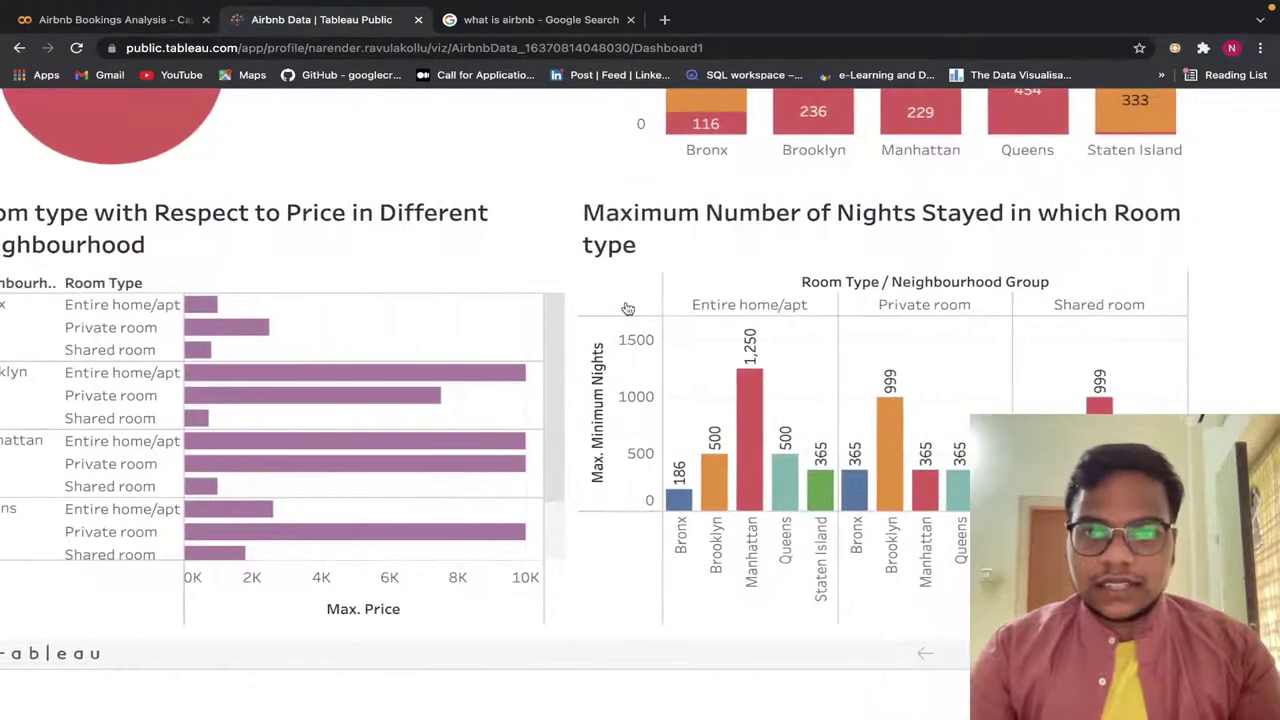
scroll(628, 308, "right", 1)
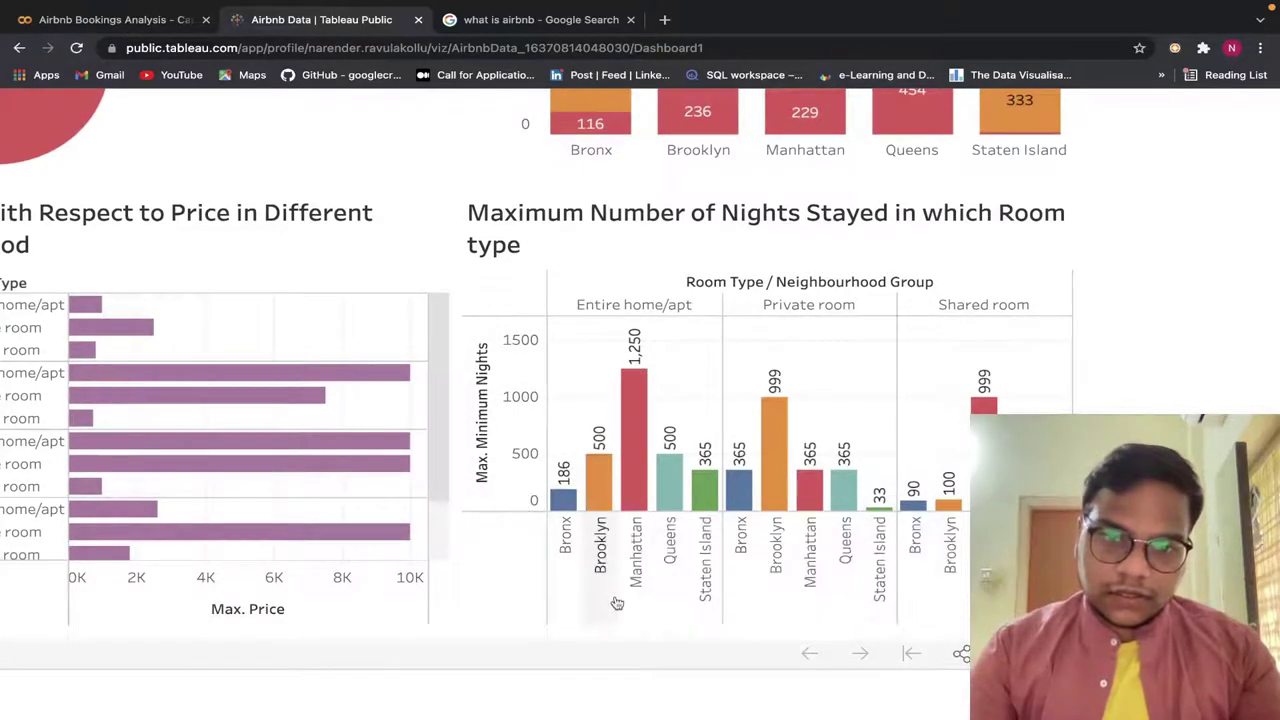
mouse_move(627, 428)
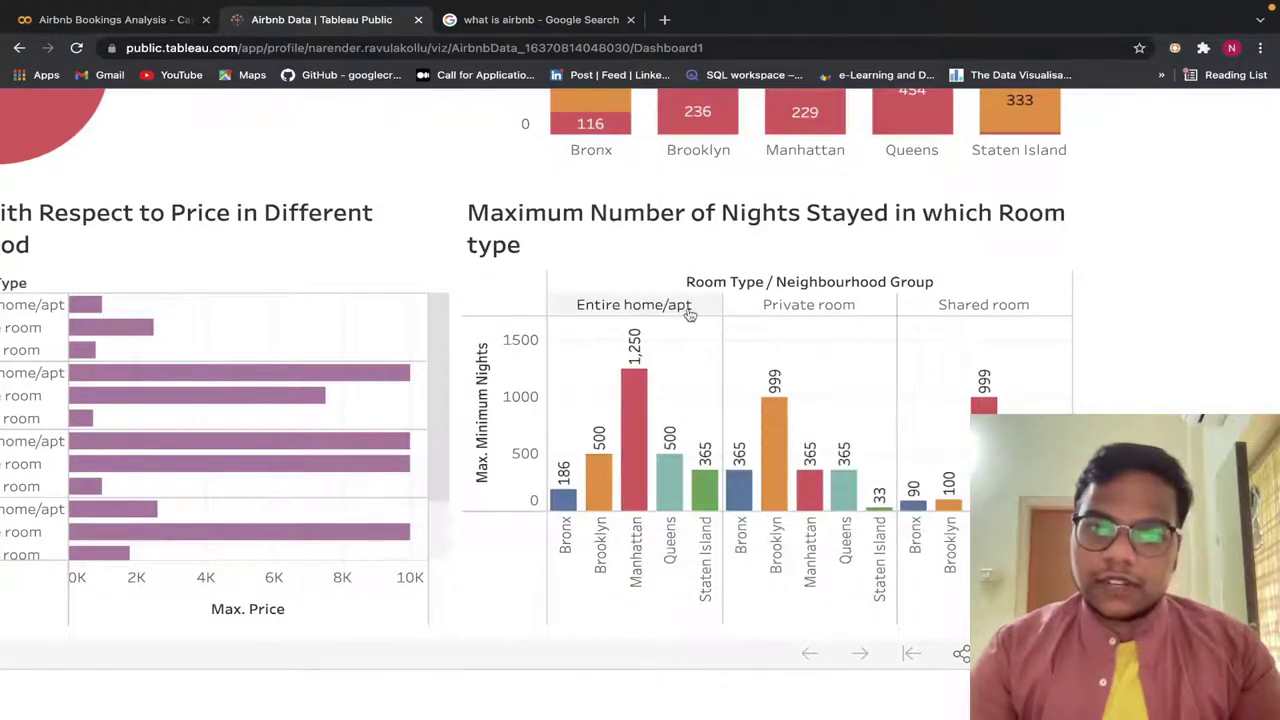
mouse_move(640, 355)
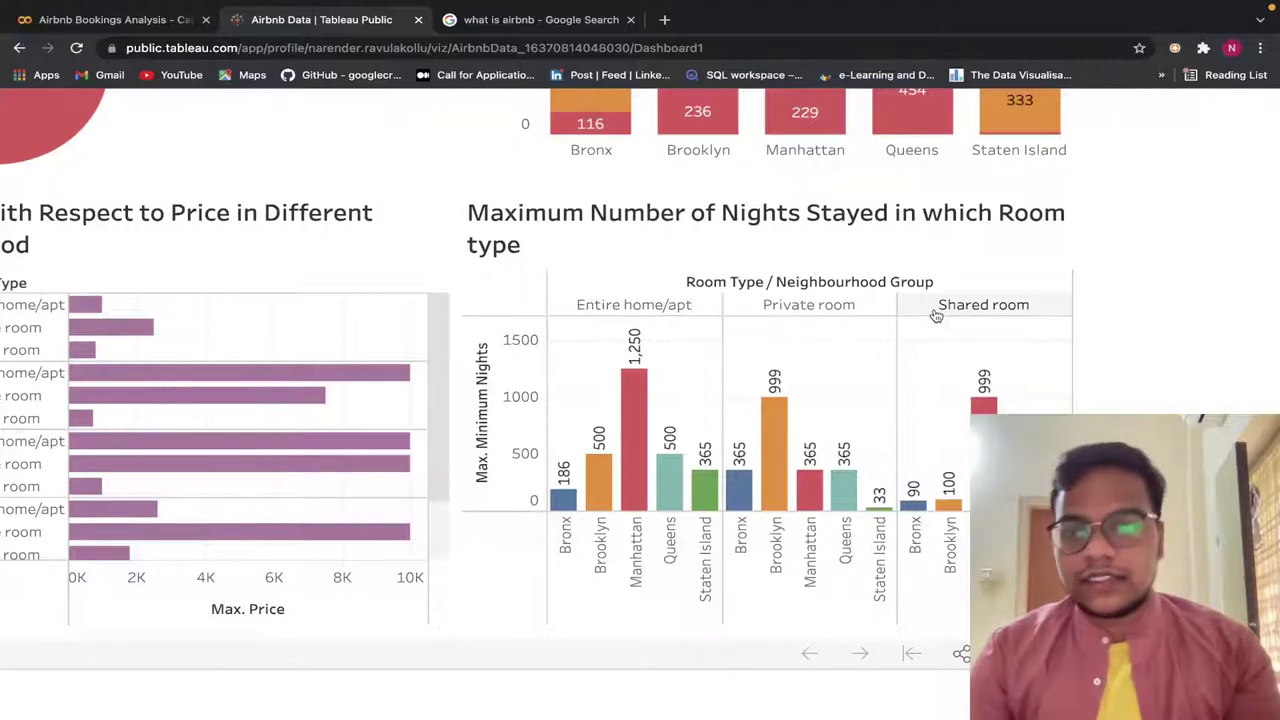
Look over the whole Airbnb Data dashboard with its listings, reviews, price and nights-stayed charts together.
scroll(900, 390, "left", 3)
scroll(900, 390, "left", 4)
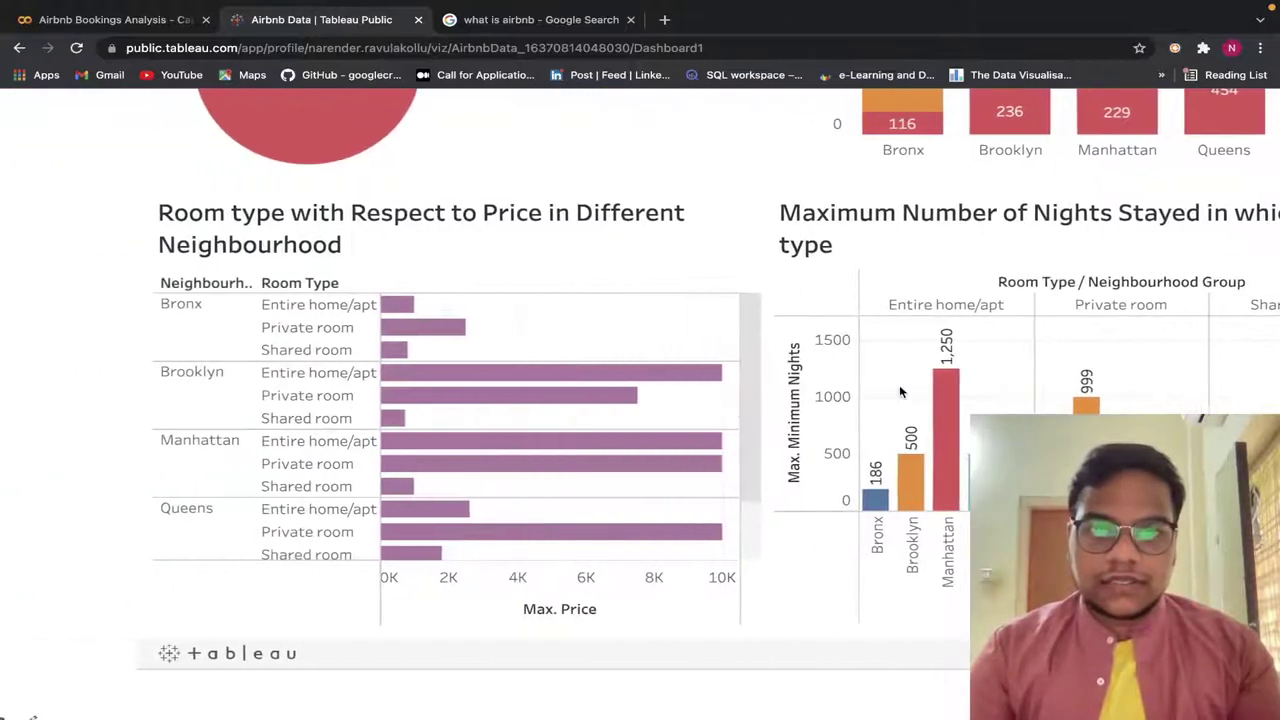
scroll(895, 397, "down", 2)
scroll(895, 397, "up", 3)
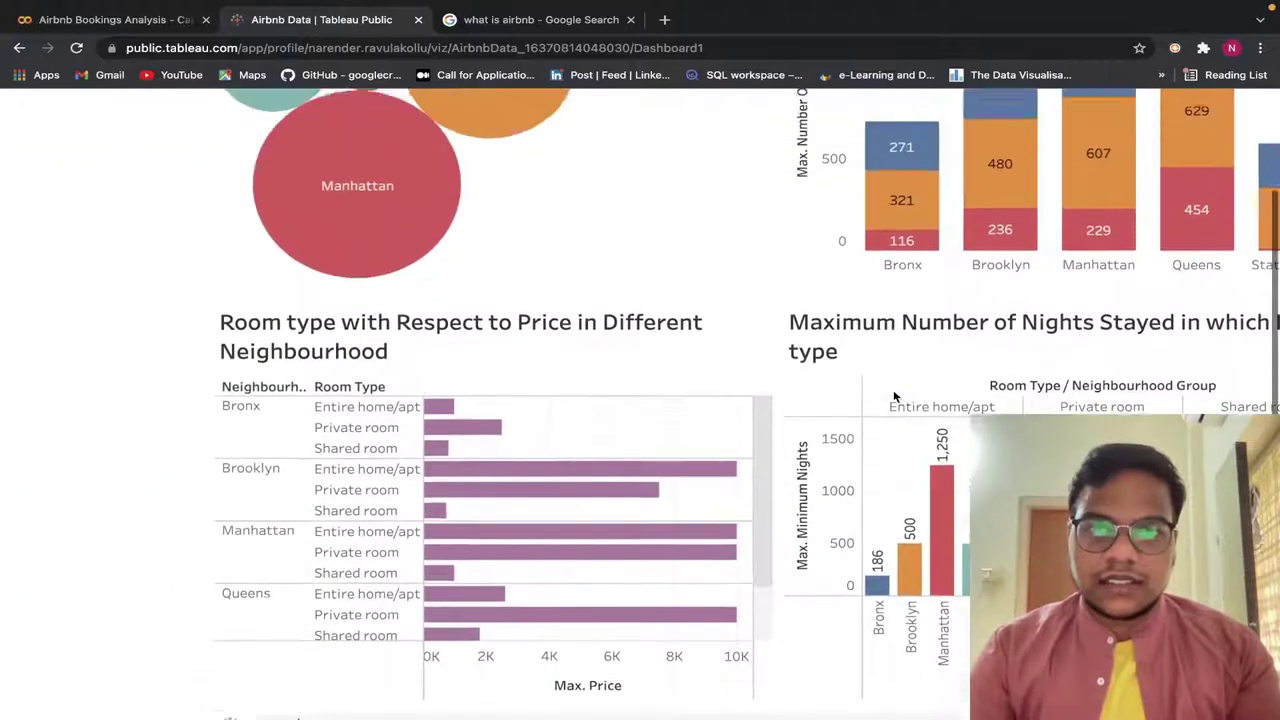
scroll(885, 405, "right", 2)
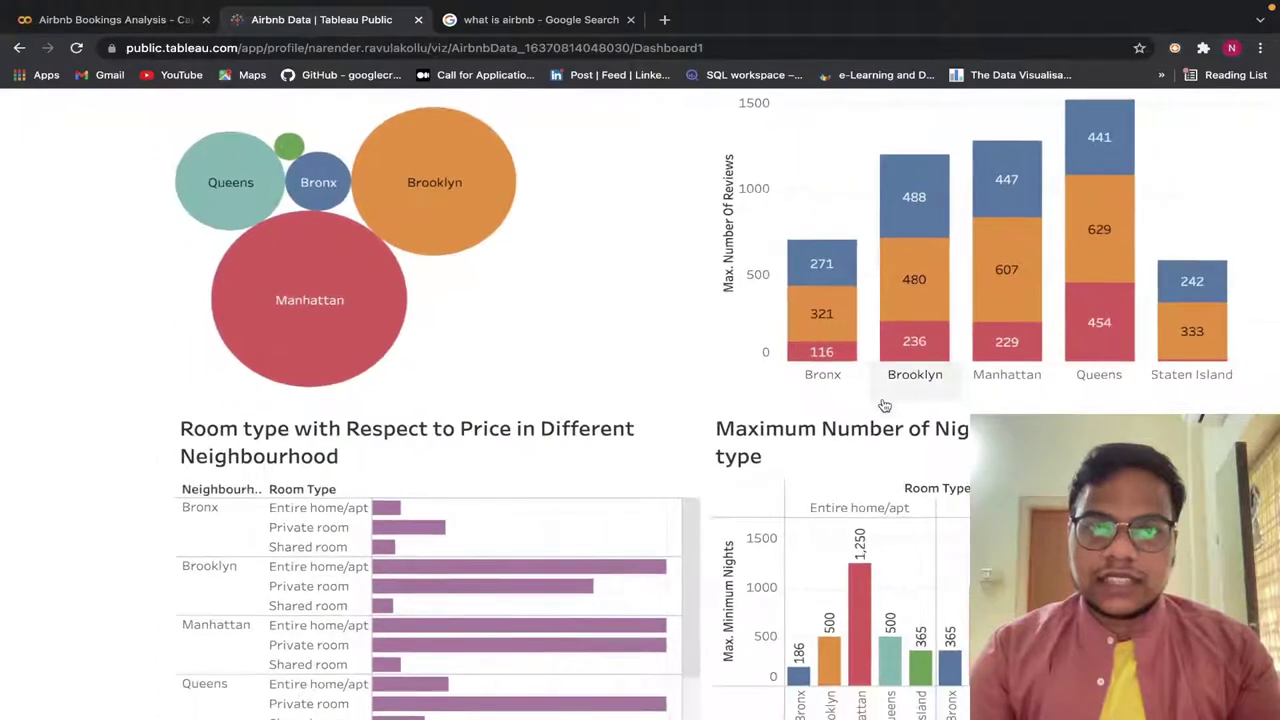
scroll(626, 384, "down", 2)
scroll(626, 384, "up", 2)
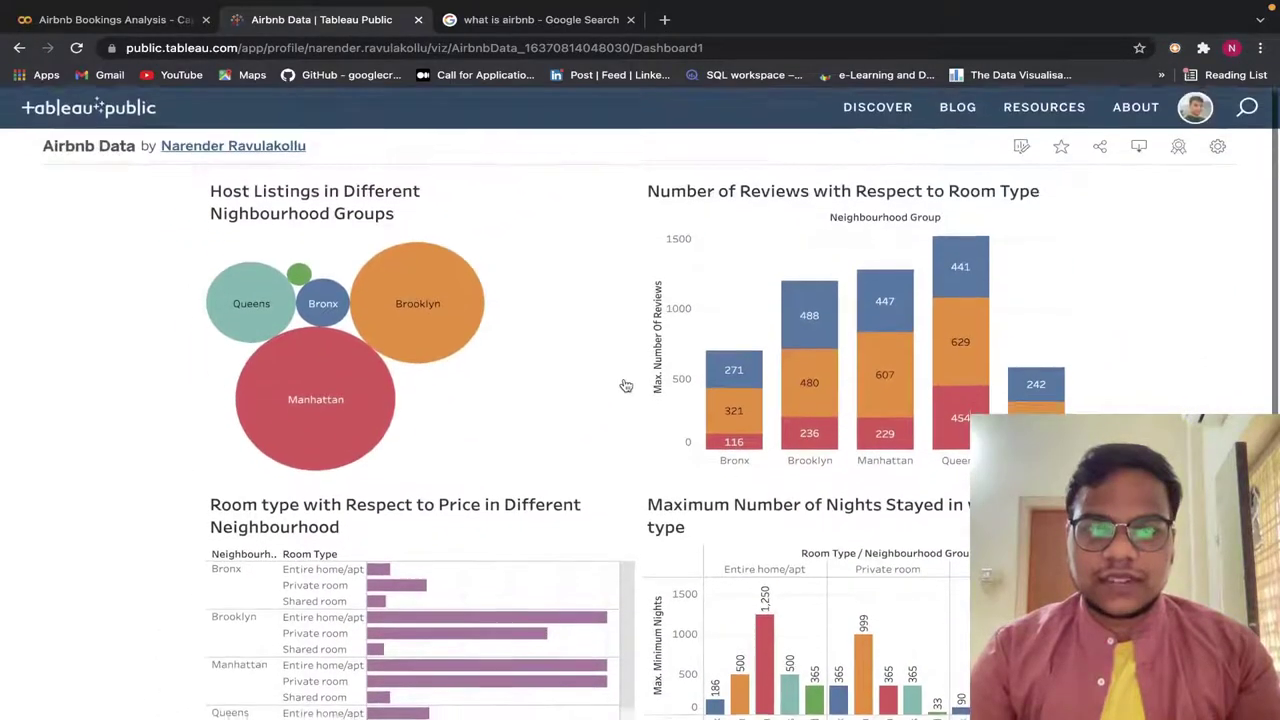
scroll(626, 384, "down", 2)
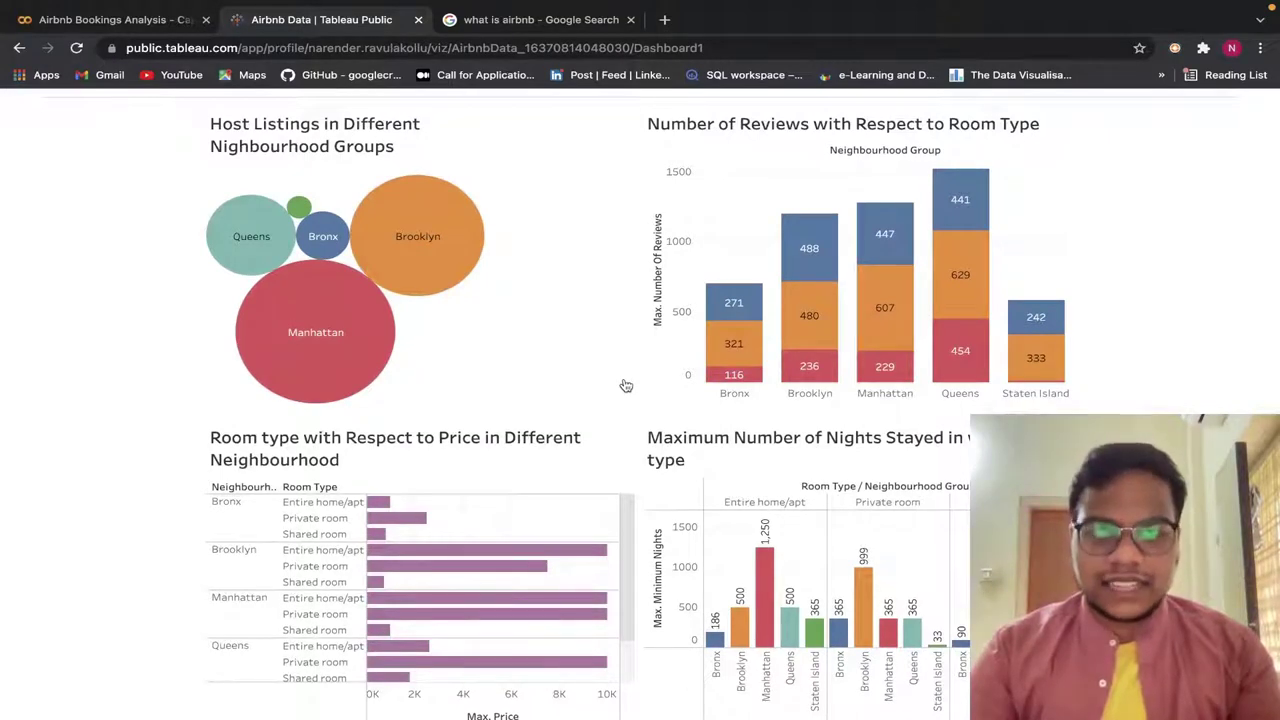
scroll(466, 560, "up", 1)
scroll(466, 560, "down", 1)
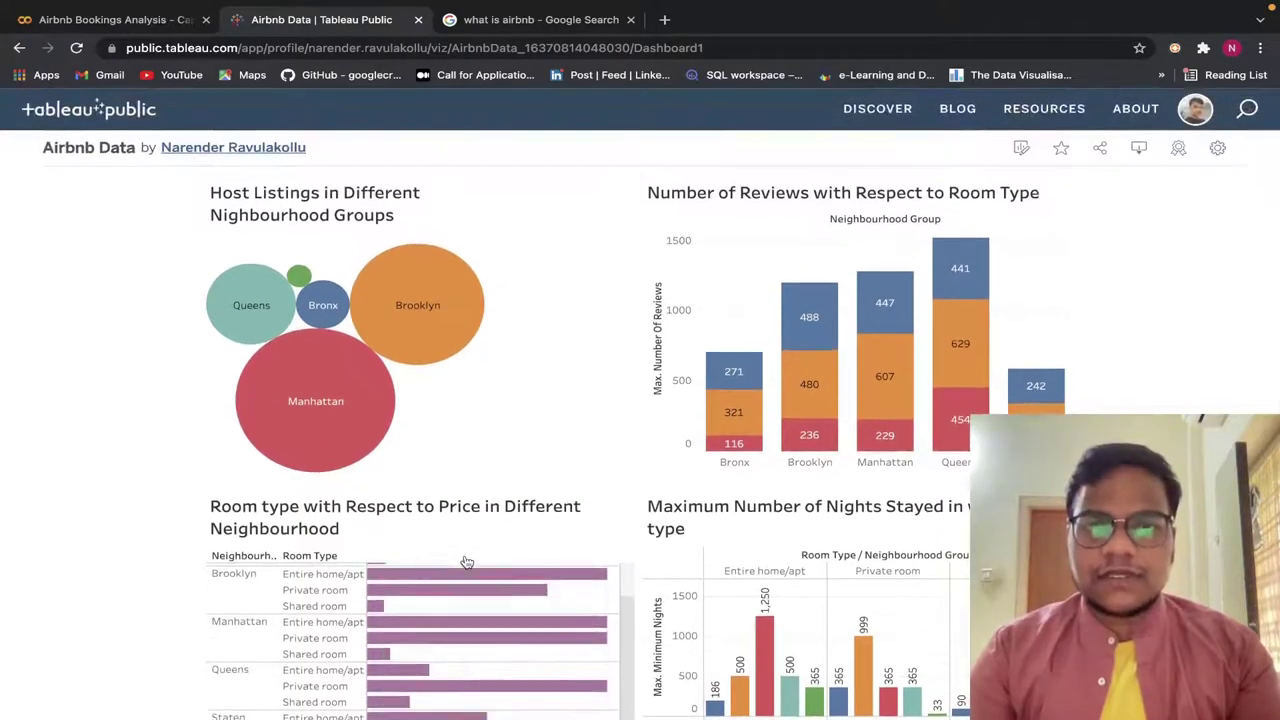
scroll(471, 463, "down", 3)
scroll(473, 475, "up", 2)
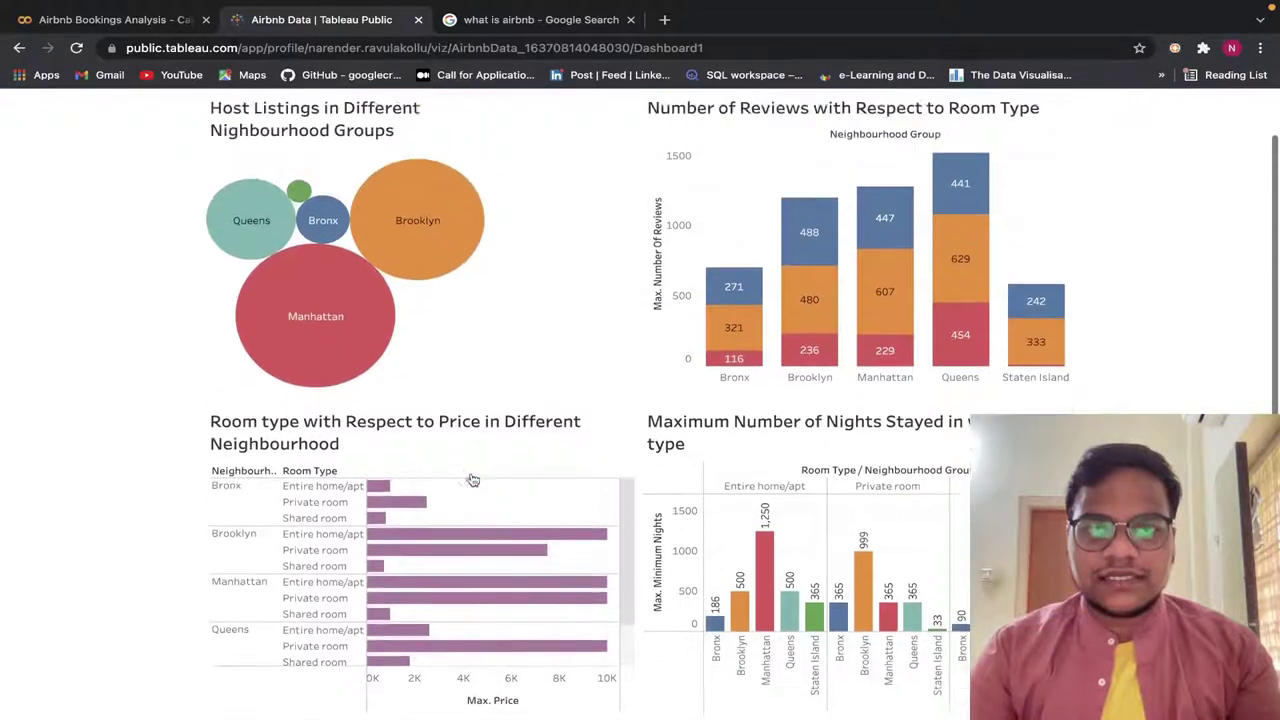
scroll(471, 480, "up", 2)
scroll(501, 340, "down", 1)
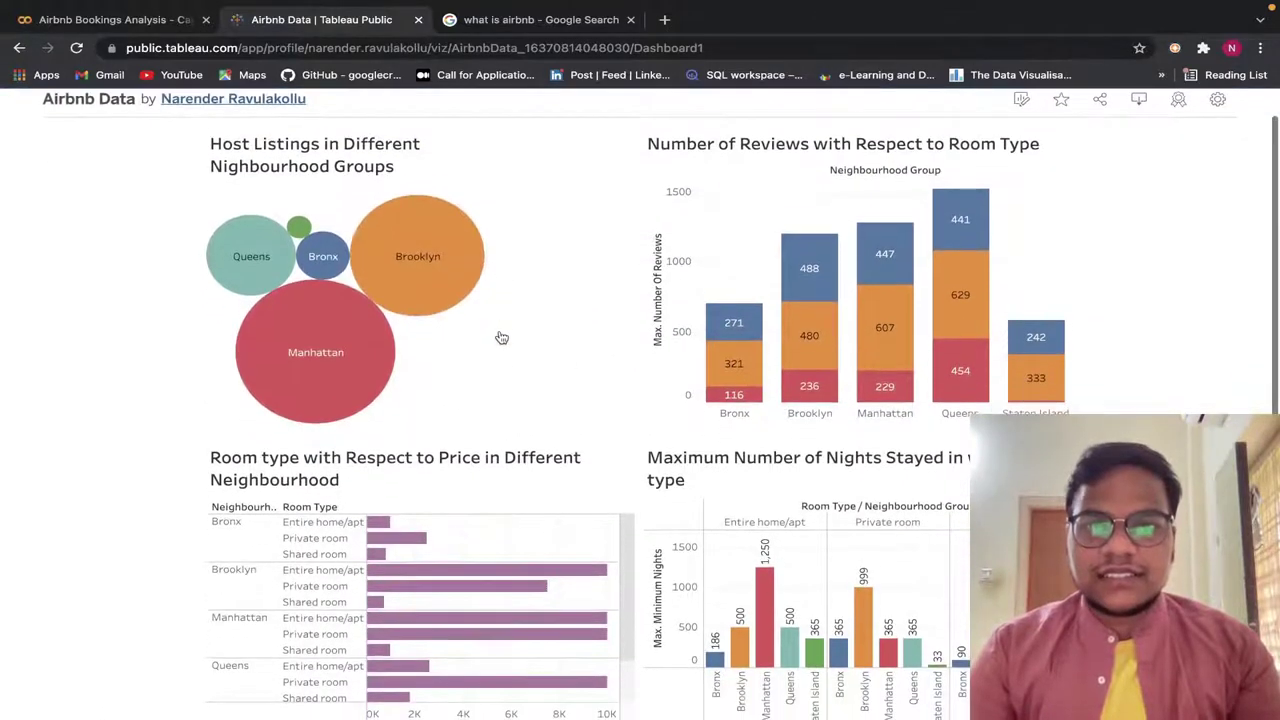
scroll(501, 337, "down", 1)
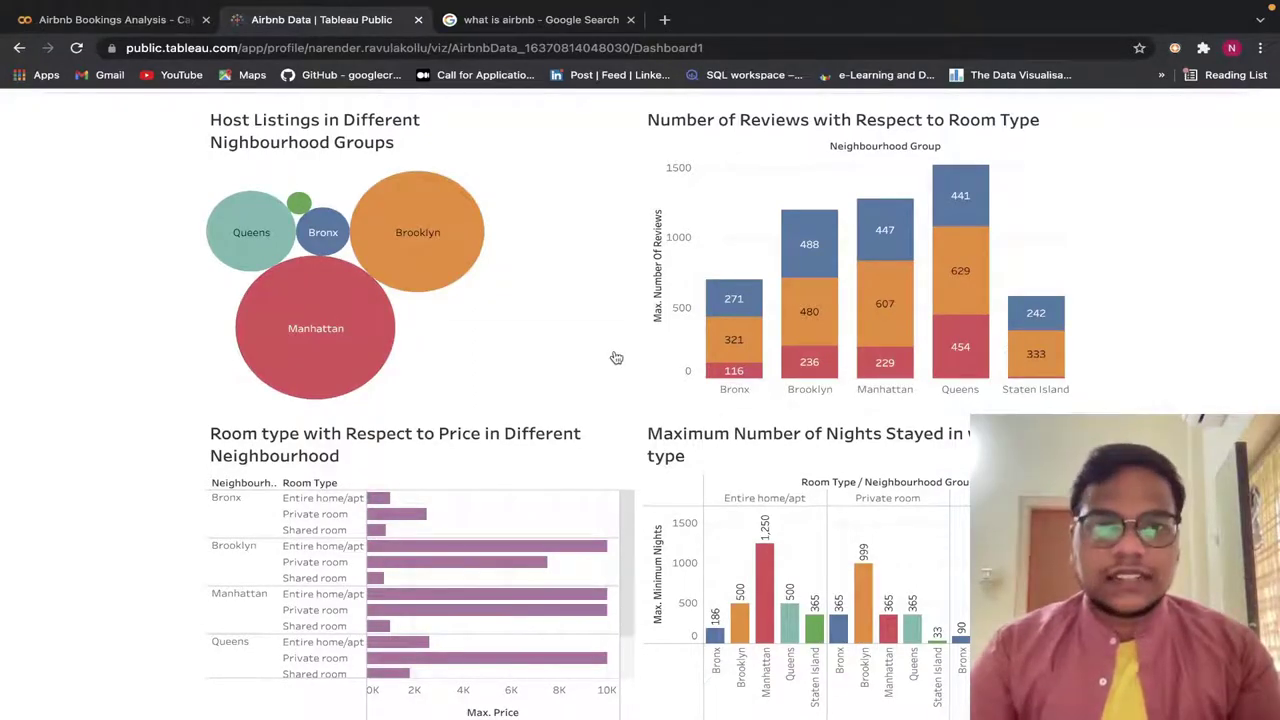
Switch to the Airbnb NYC 2019 workbook in Excel, review the Steps sheet and open the Q1 sheet.
key("ctrl+Left")
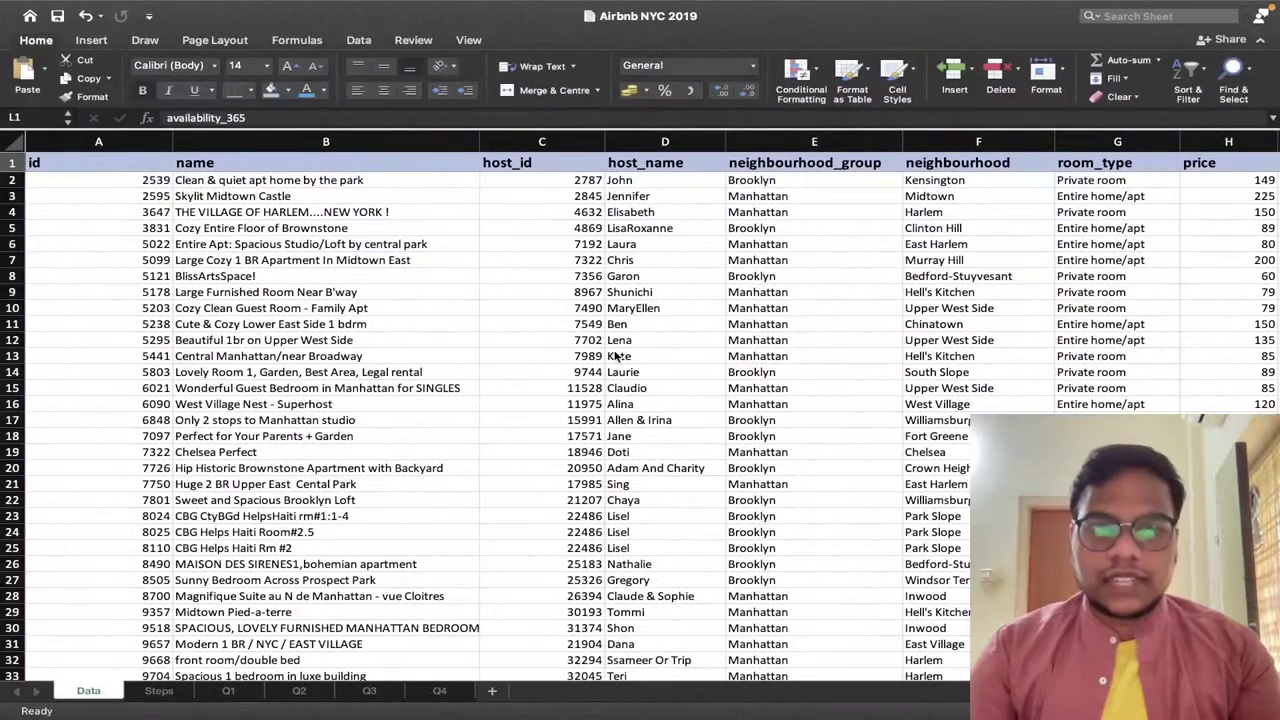
left_click(159, 692)
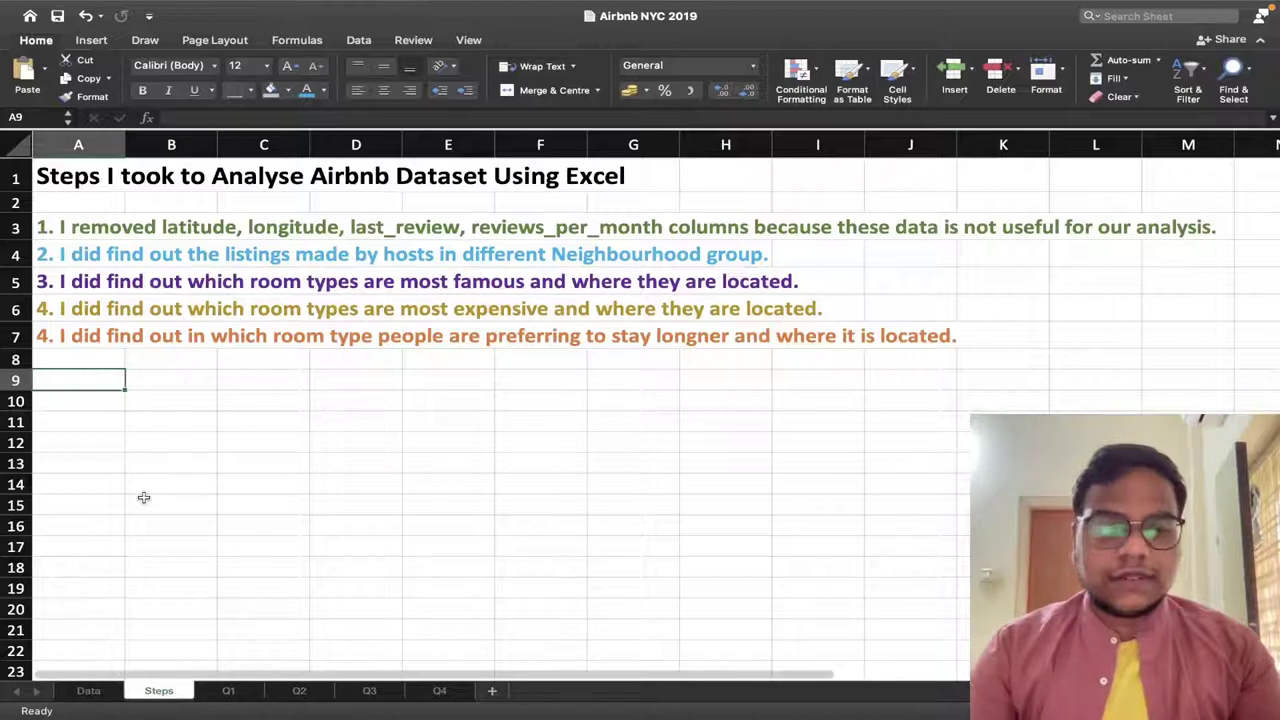
left_click(238, 690)
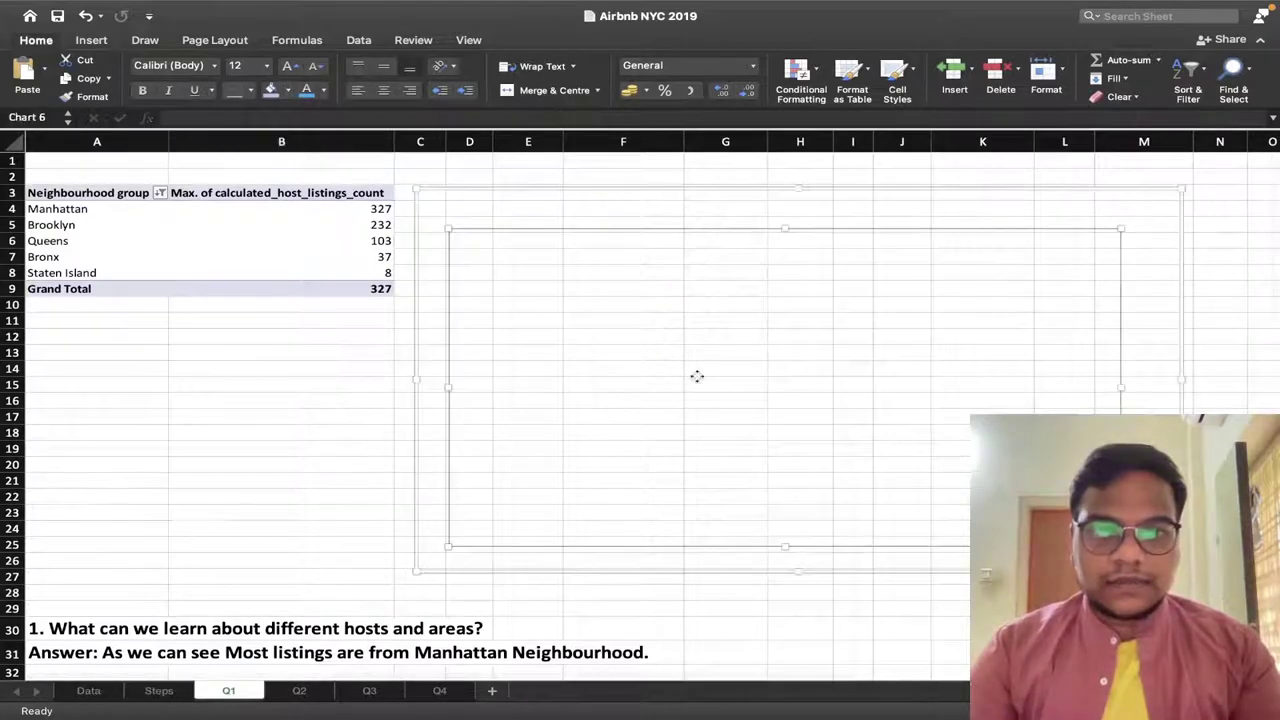
Give the blank host listings pivot chart on the Q1 sheet a solid border line with 30% transparency and close its formatting options.
left_click(629, 206)
double_click(747, 219)
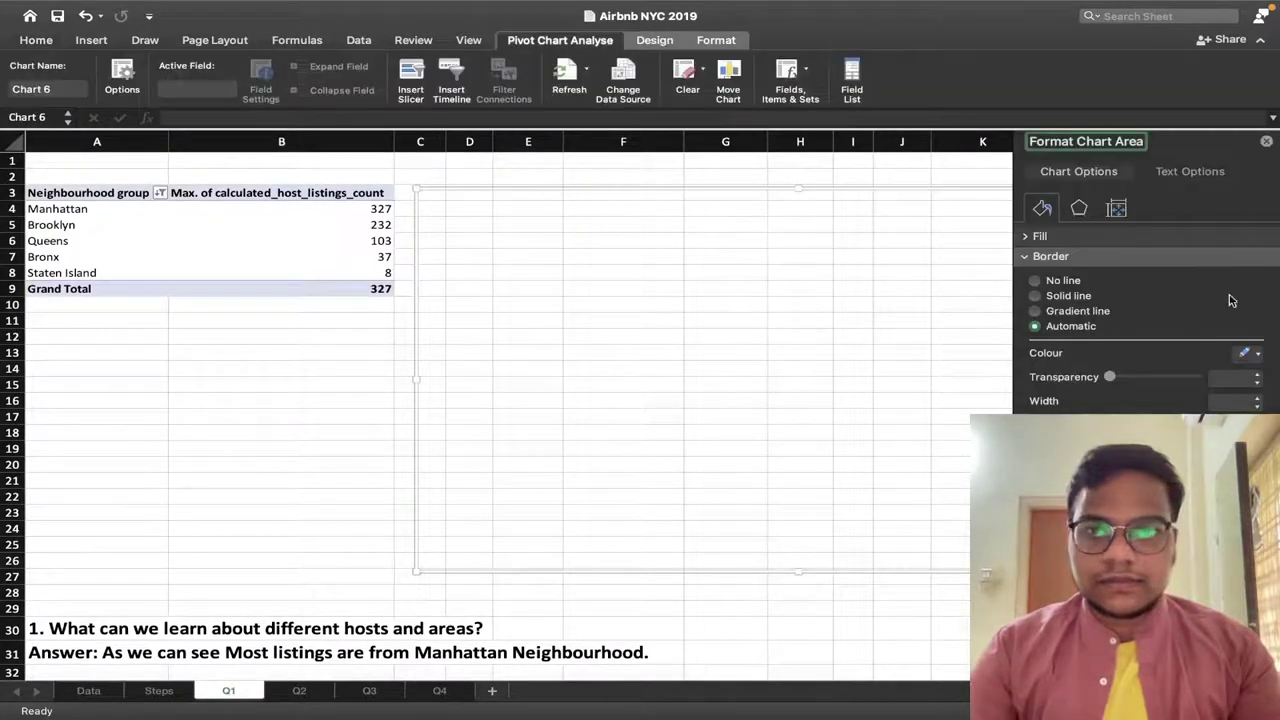
left_click_drag(1109, 377, 1136, 370)
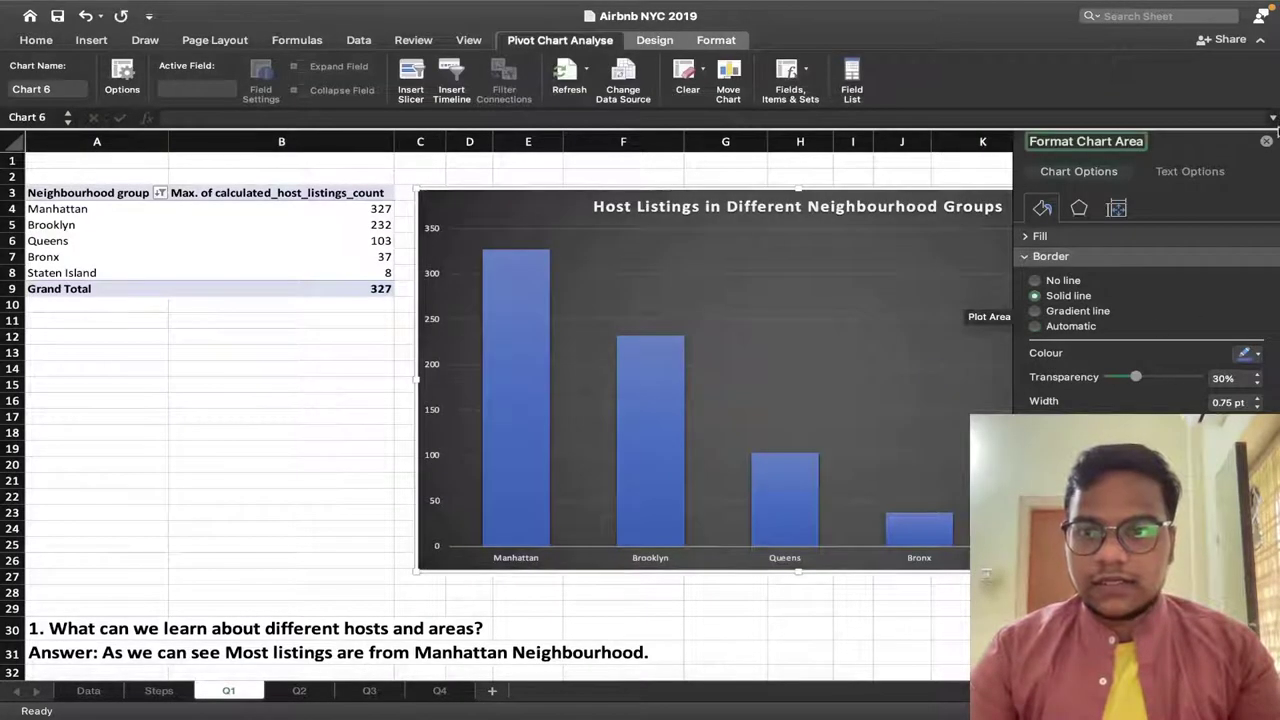
left_click(1266, 141)
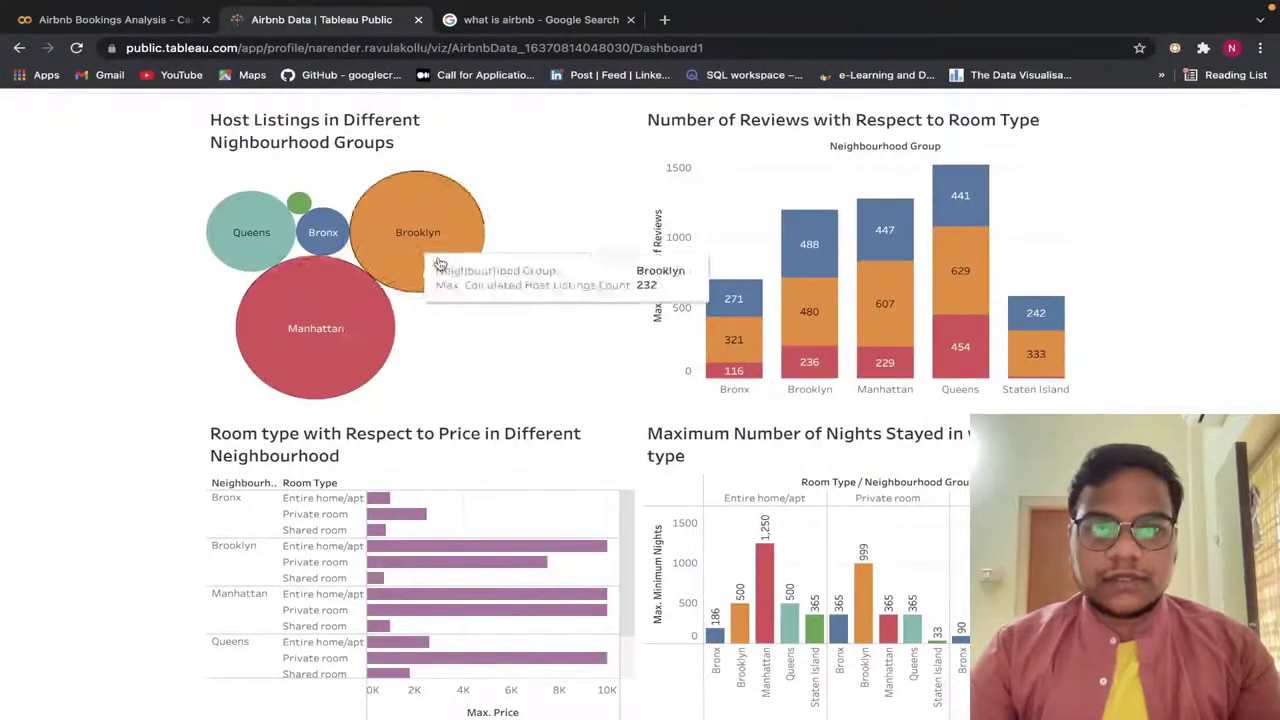
Compare the host listings bubbles in the Tableau dashboard with Manhattan's bar and pivot table count on Excel's Q1 sheet.
mouse_move(268, 260)
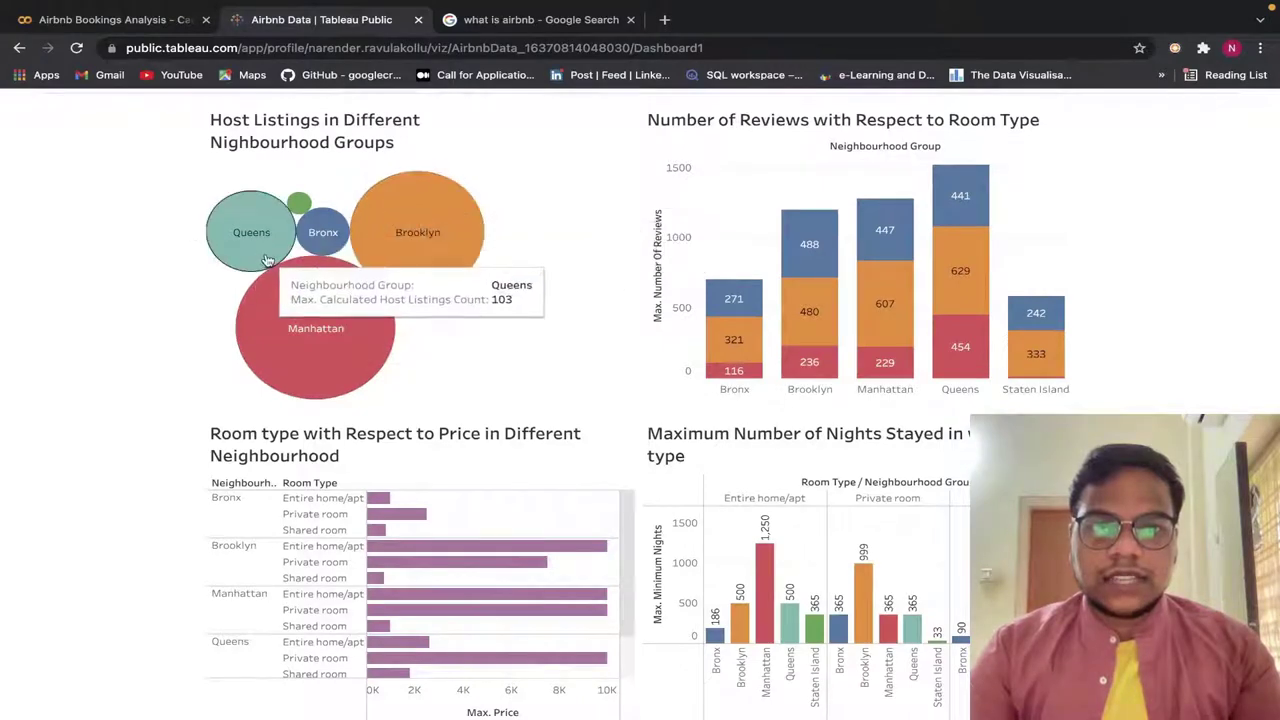
mouse_move(296, 285)
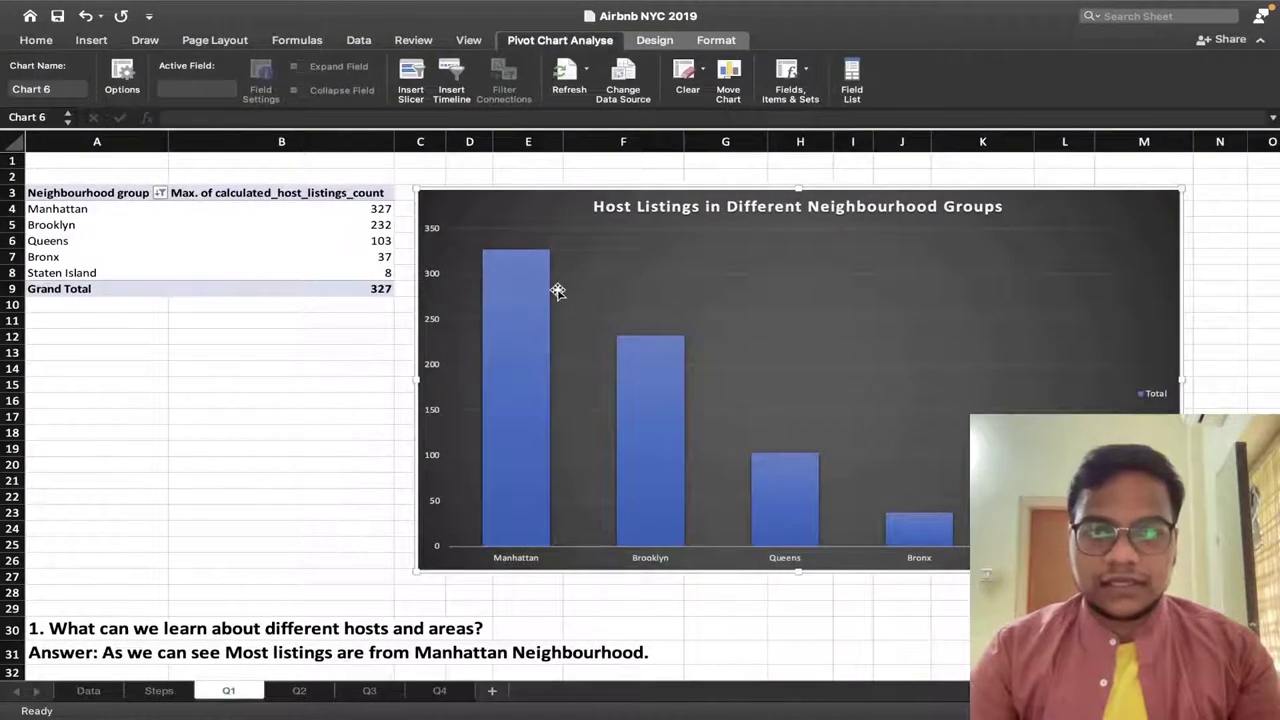
mouse_move(518, 419)
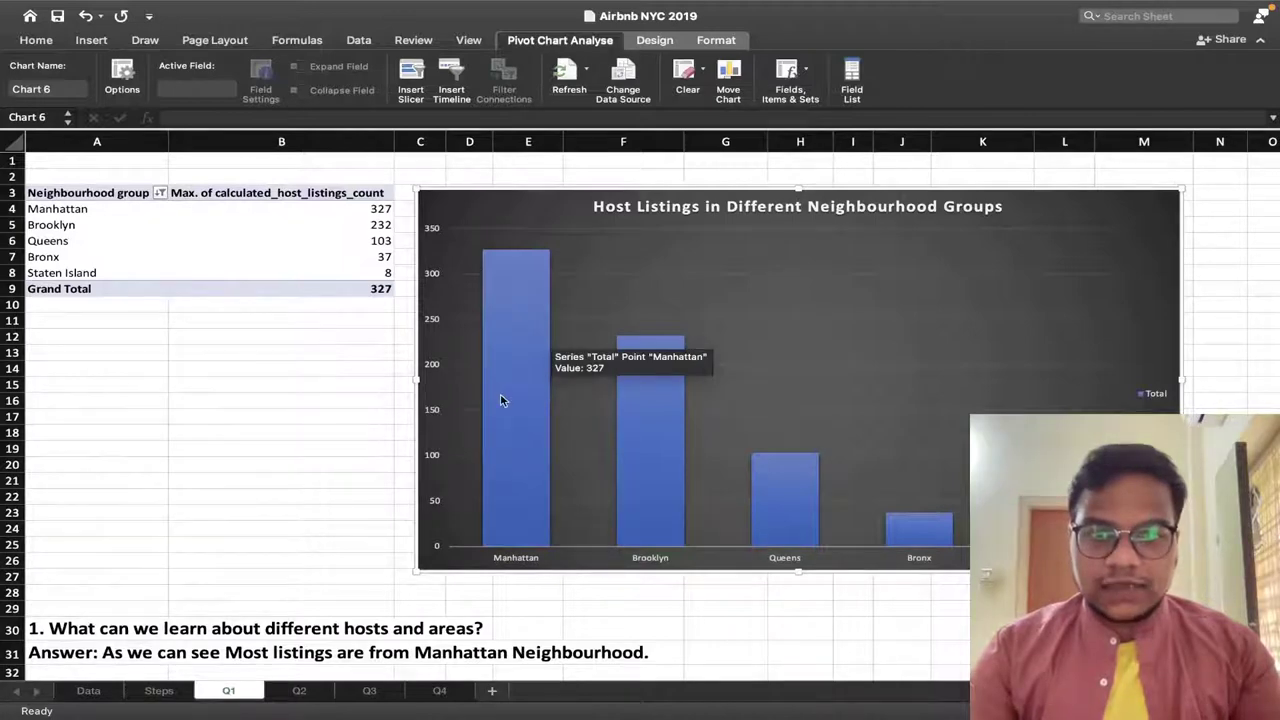
left_click(528, 272)
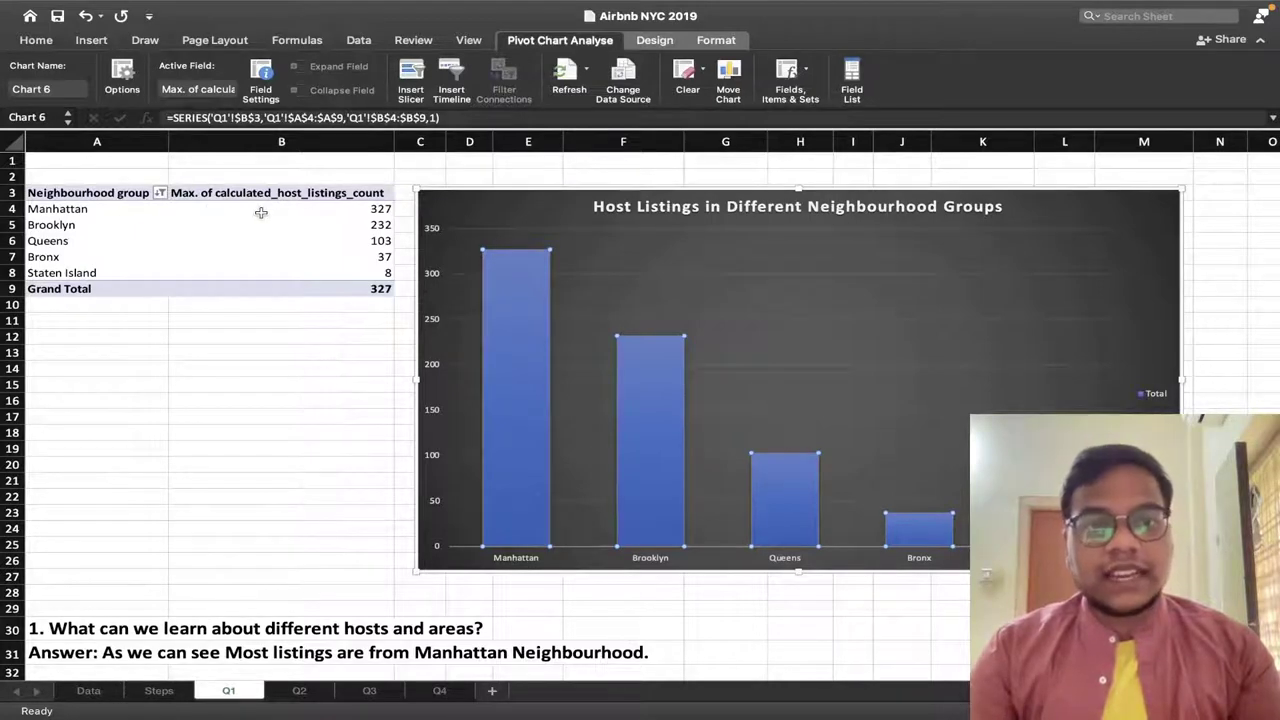
left_click(374, 209)
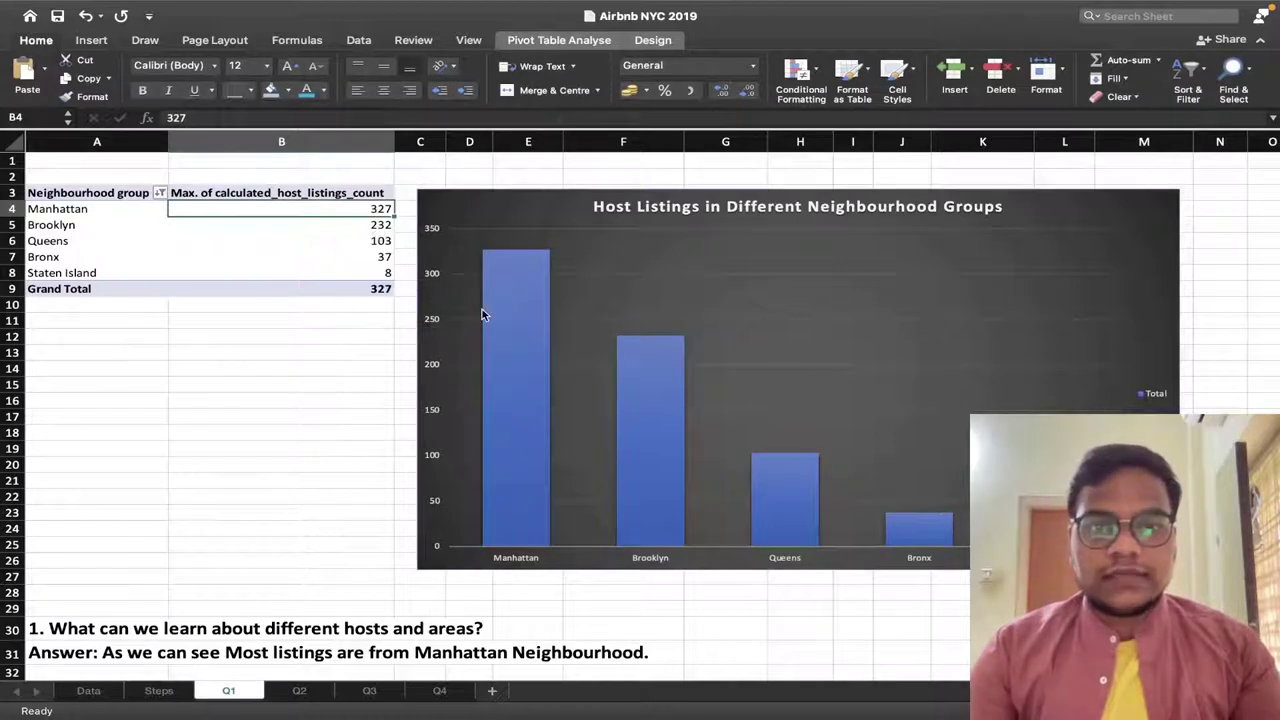
Open the Q2 sheet and give the reviews pivot chart's data series a solid border line with 46% transparency, closing its formatting options.
left_click(512, 319)
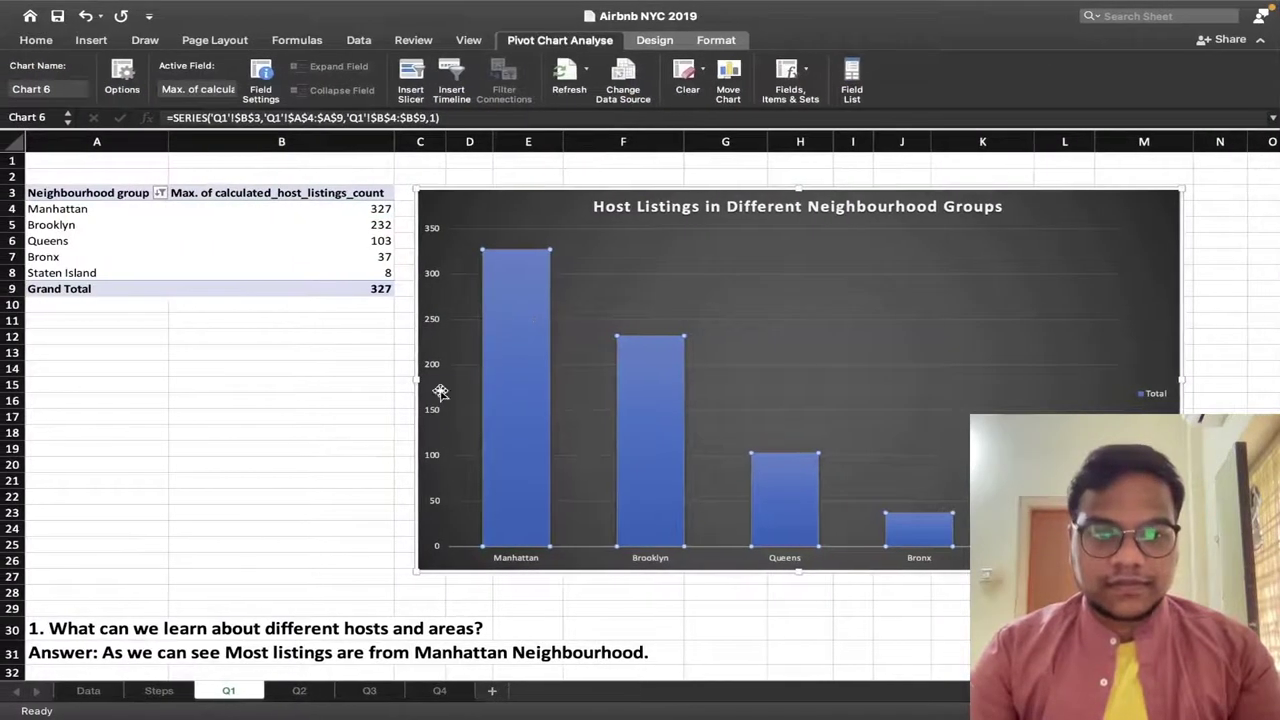
left_click(285, 690)
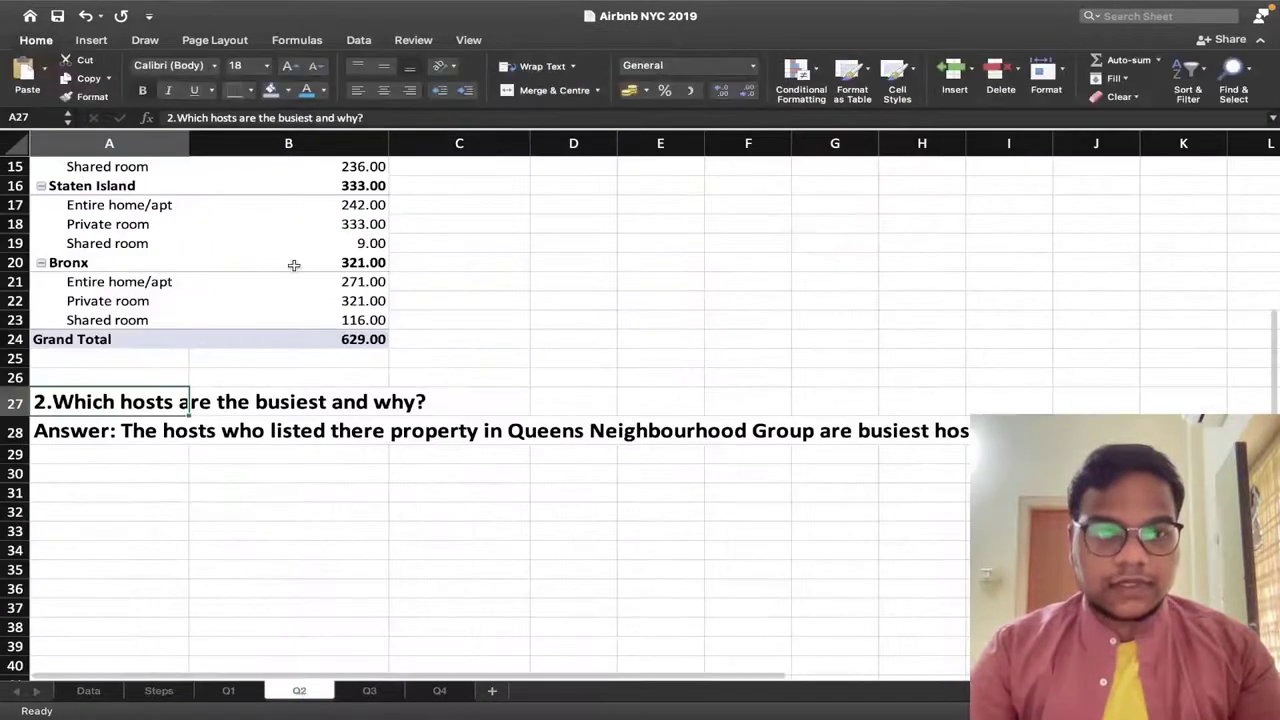
scroll(578, 505, "up", 5)
double_click(677, 346)
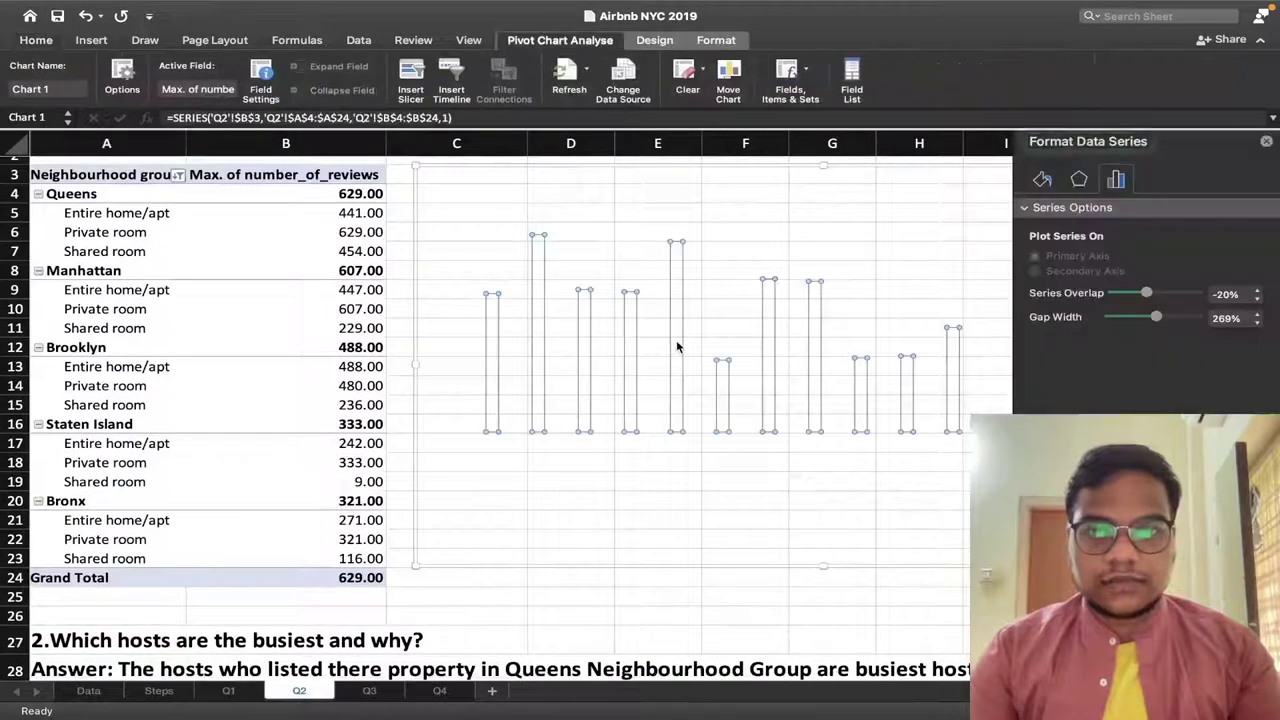
left_click(1044, 182)
left_click(1133, 349)
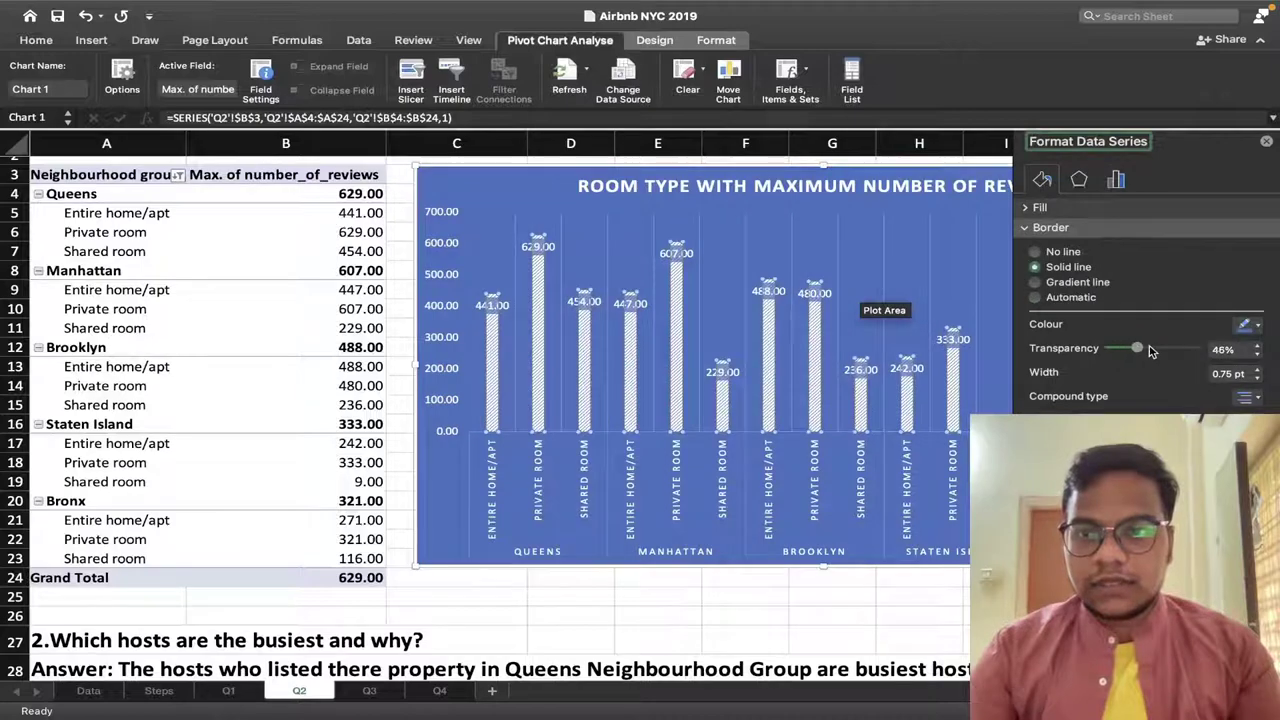
left_click(1267, 143)
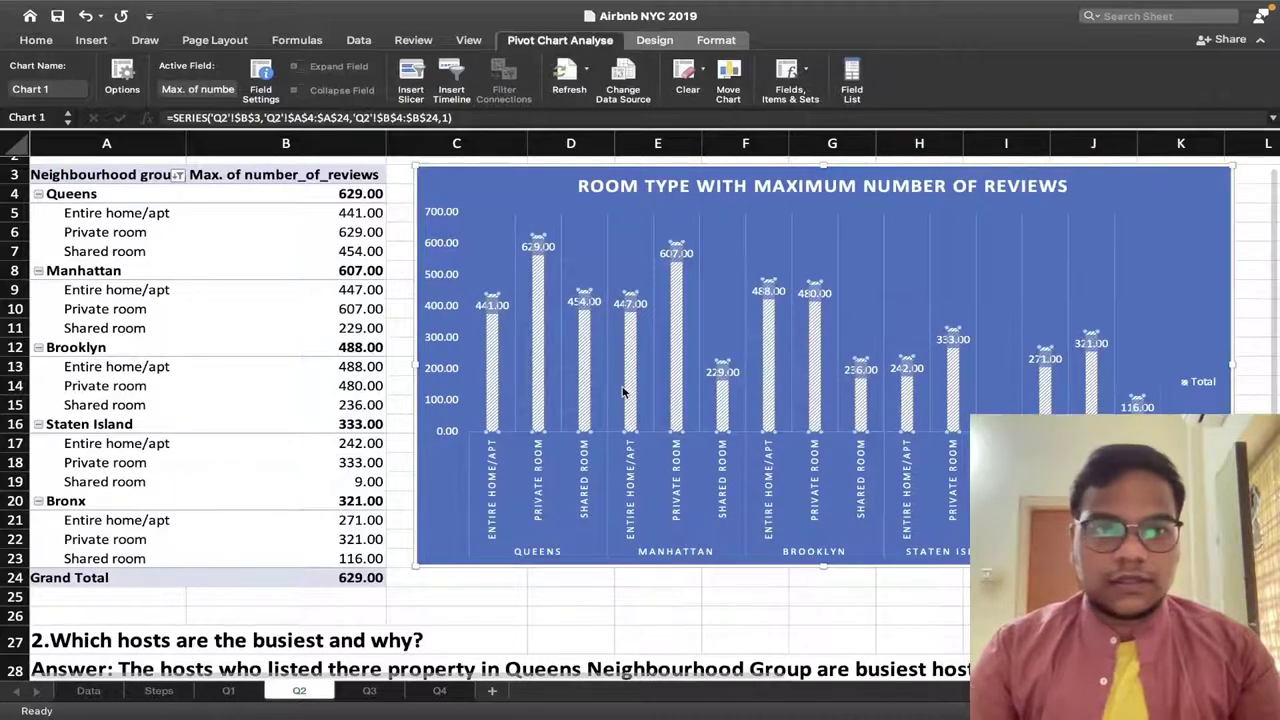
Review the Q2 chart and the Queens rows of its pivot table, checking the overall and private room maximum reviews.
scroll(622, 392, "right", 1)
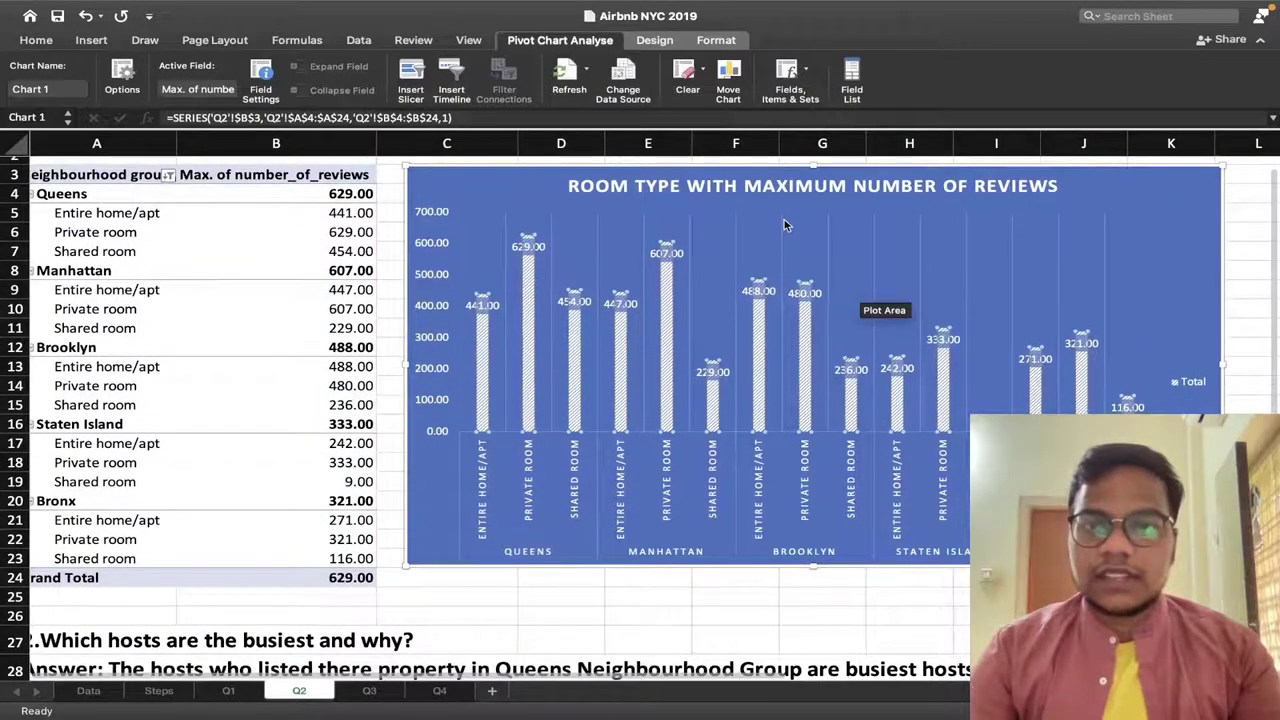
scroll(787, 222, "left", 1)
scroll(787, 222, "up", 1)
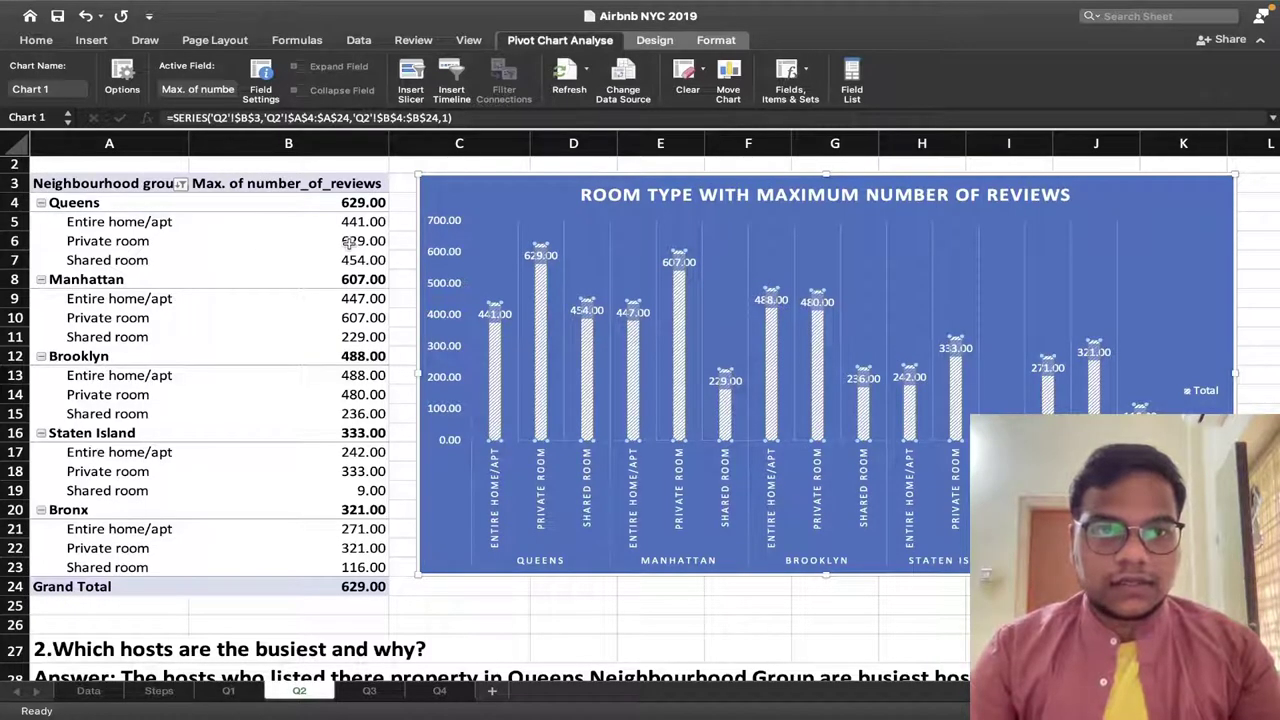
left_click(82, 203)
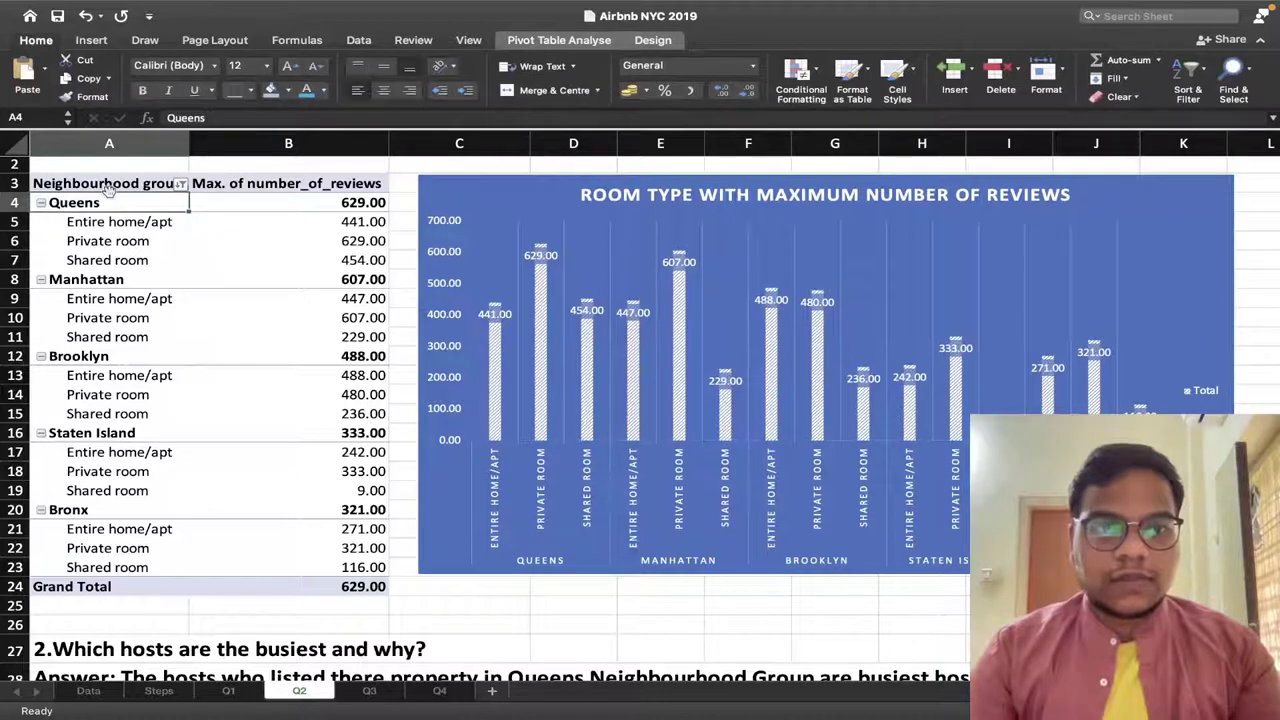
left_click(366, 202)
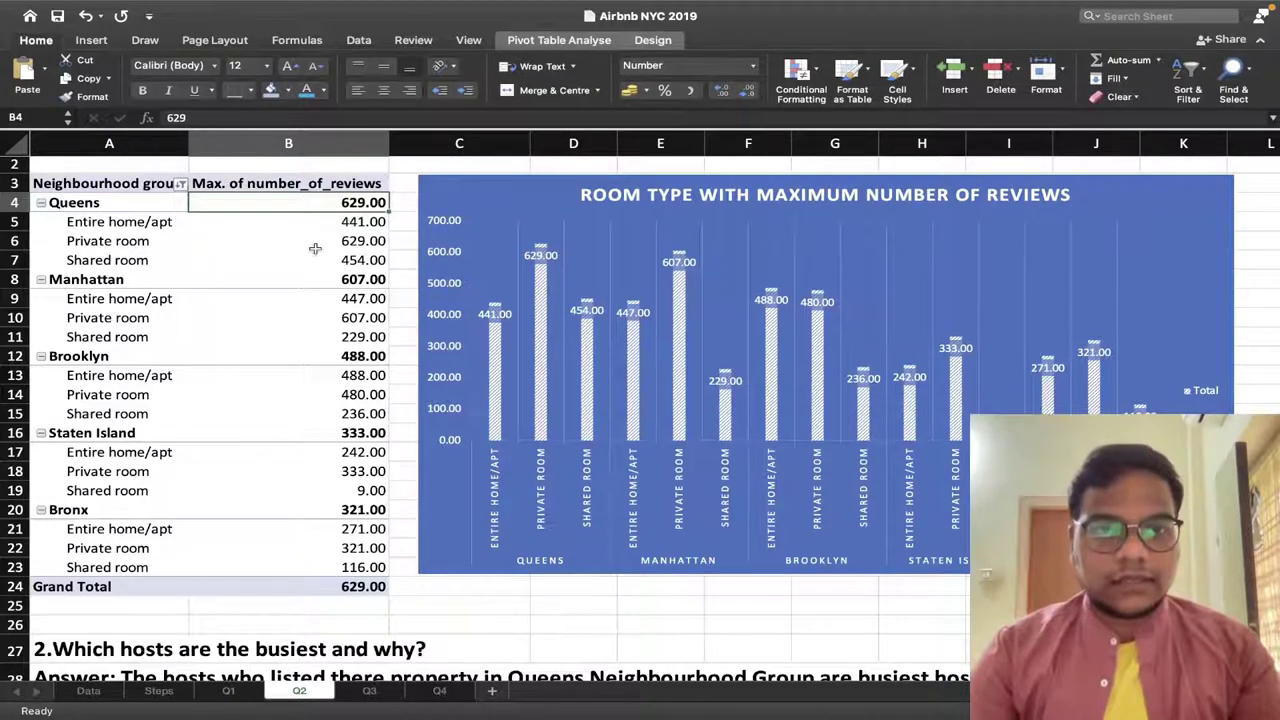
left_click(172, 224)
left_click(215, 236)
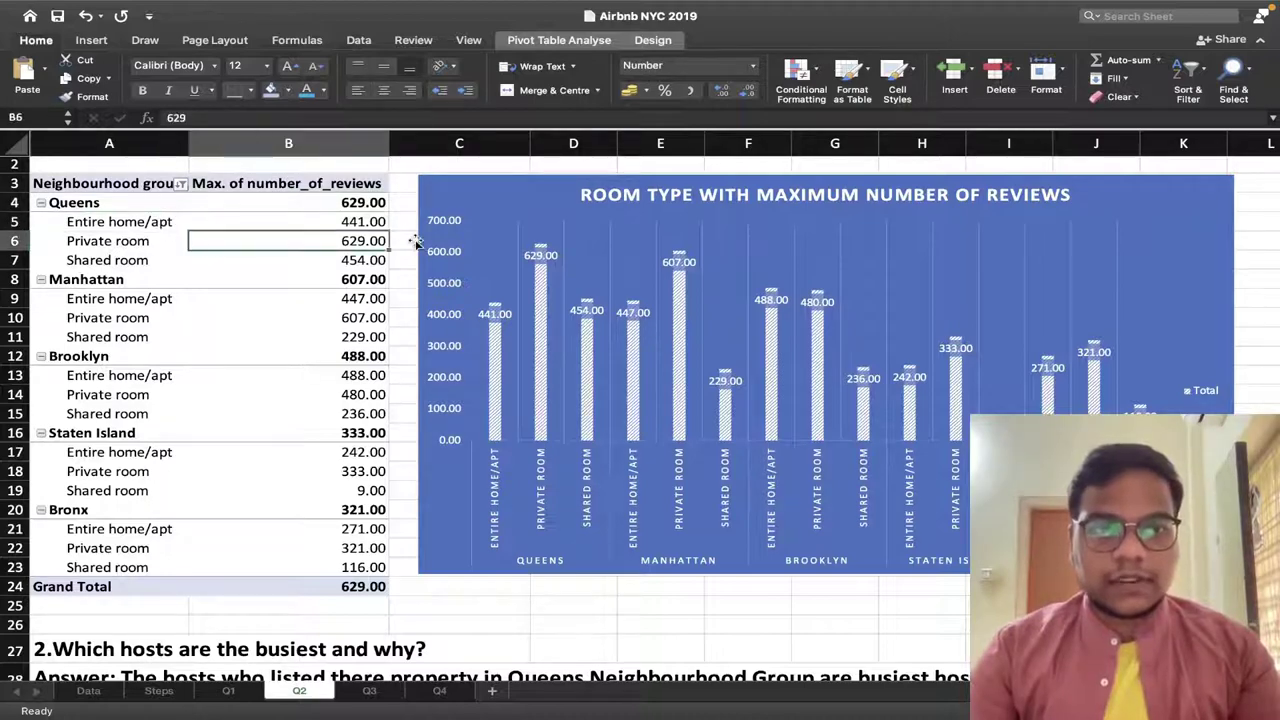
scroll(430, 346, "down", 6)
scroll(430, 346, "up", 6)
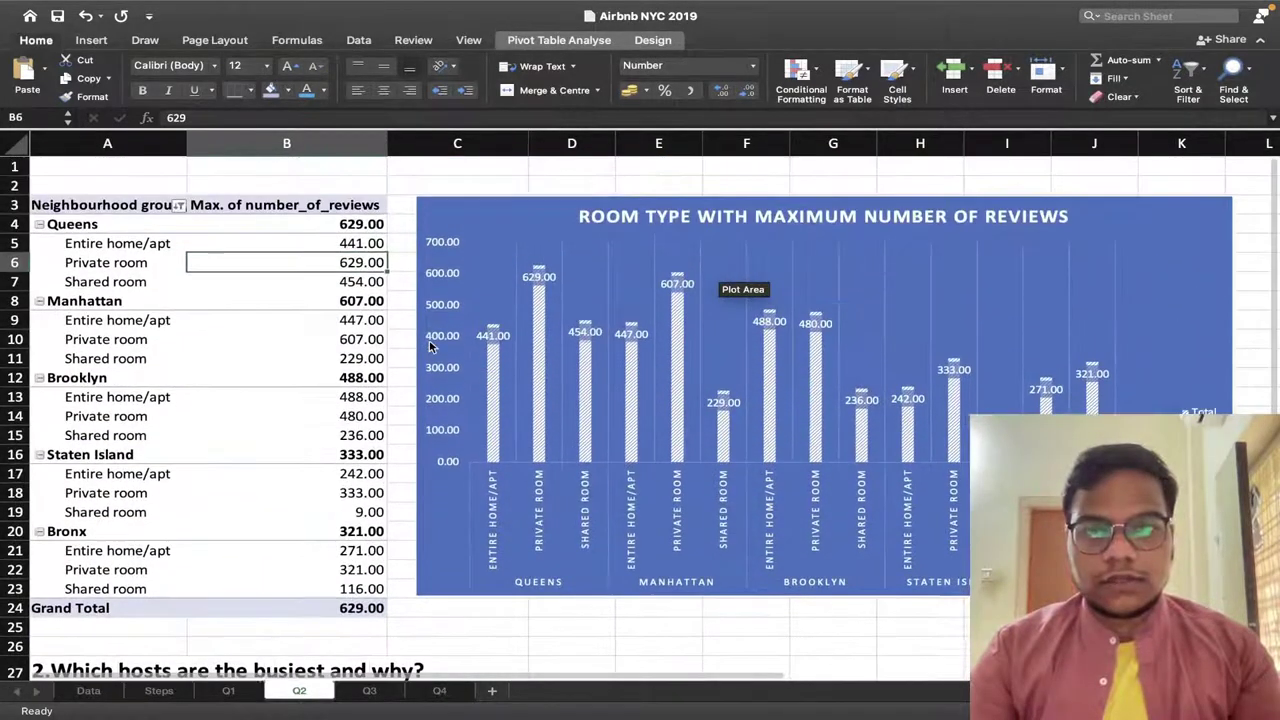
Open the Q3 sheet and give the price pivot chart's title a solid border line with 49% transparency, closing its formatting options.
left_click(369, 690)
key("super+v")
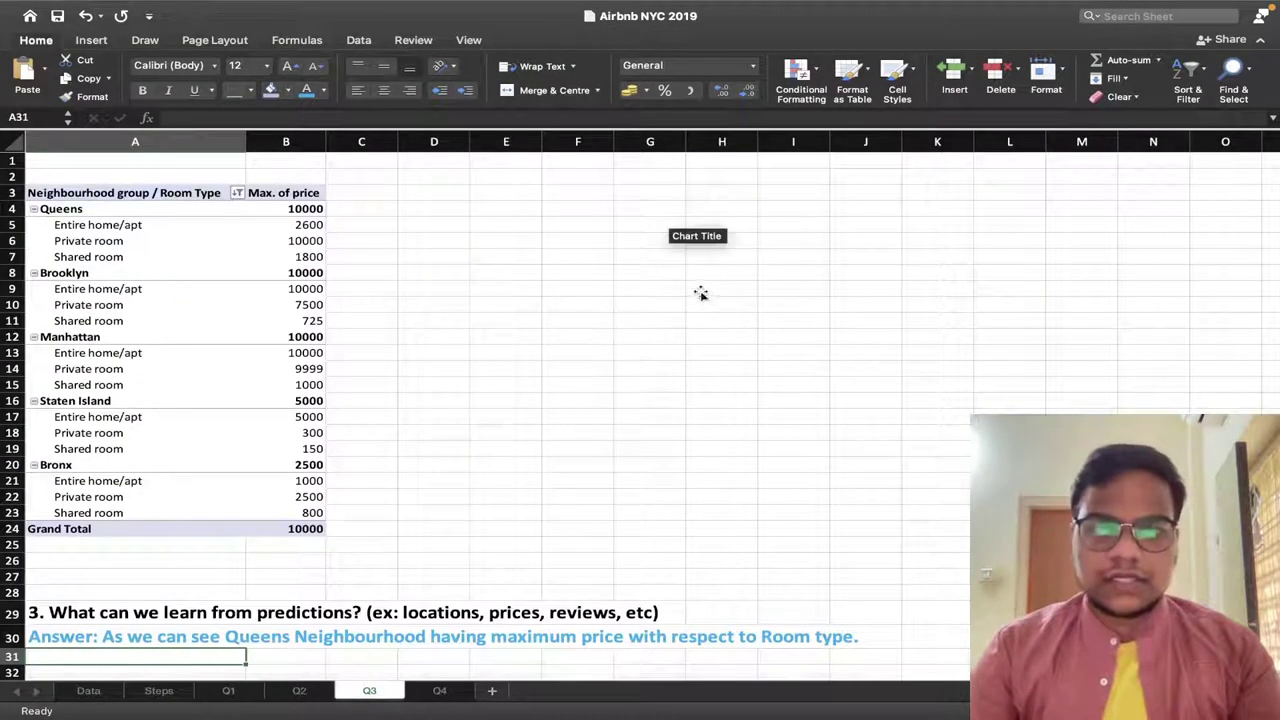
left_click(788, 206)
double_click(788, 206)
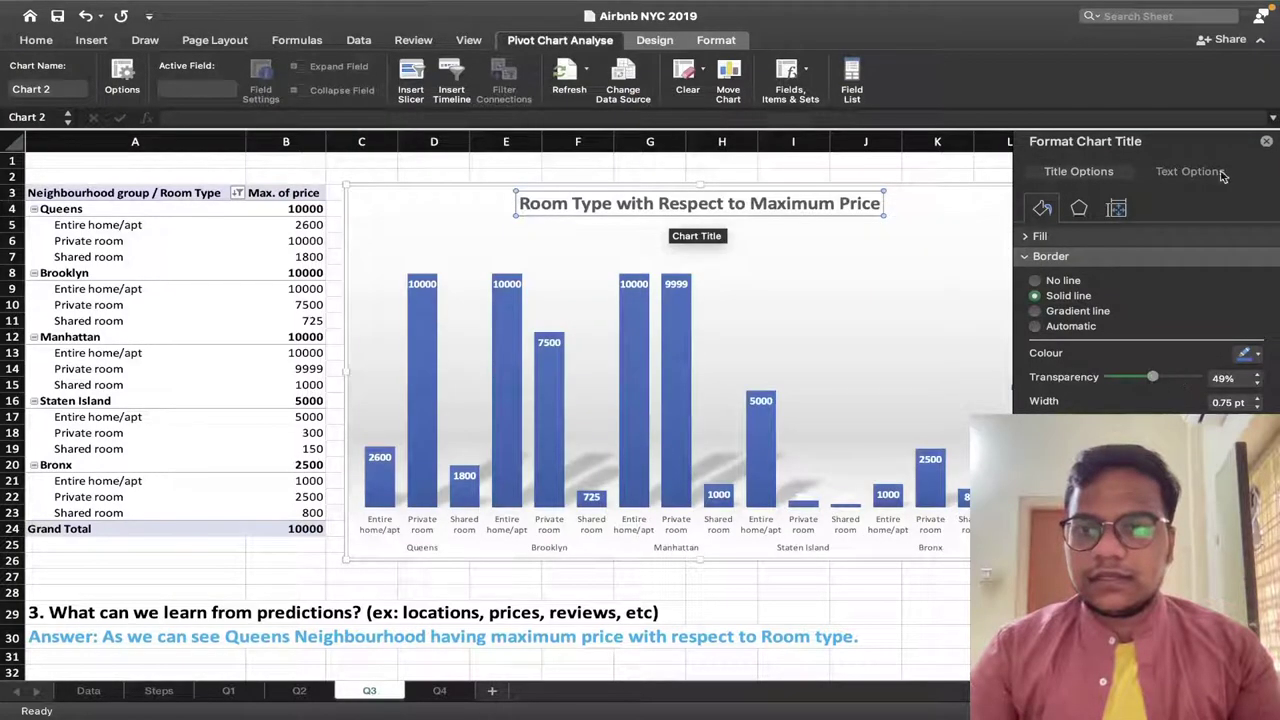
left_click(1265, 144)
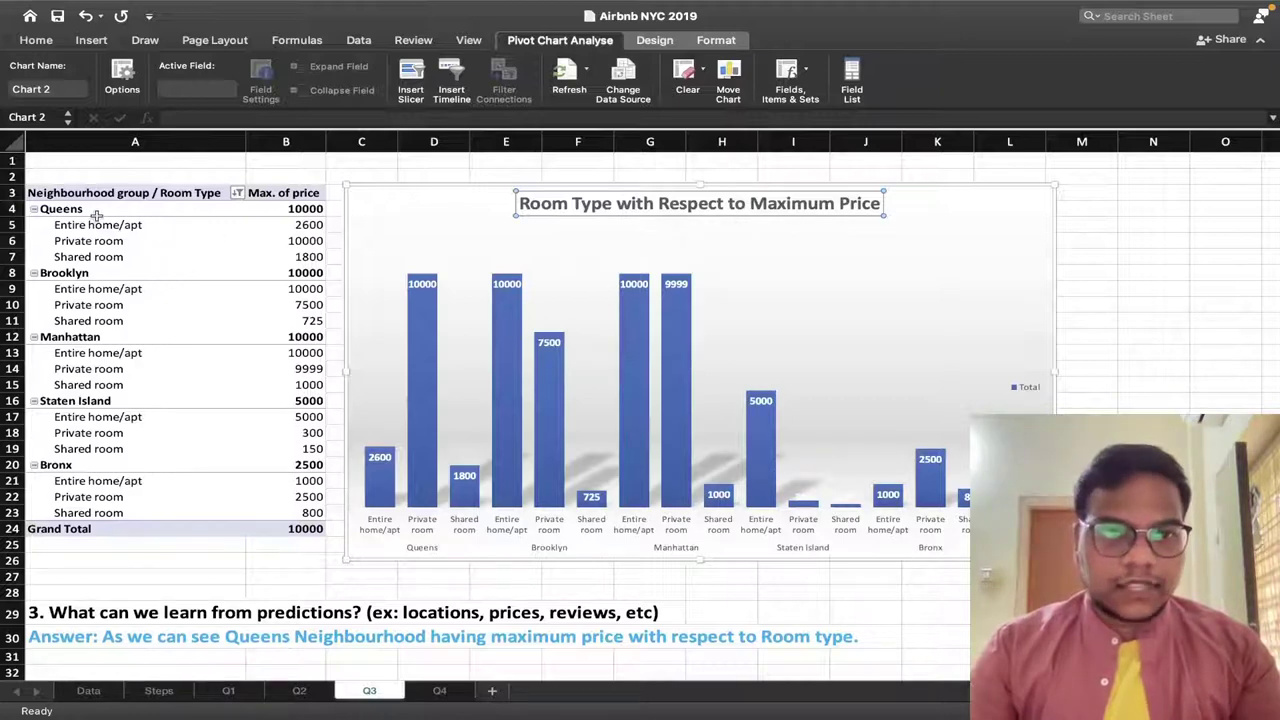
Check the maximum prices for Queens, its entire homes and private rooms in the Q3 pivot table, viewing the neighbourhood sort and filter settings.
left_click(310, 209)
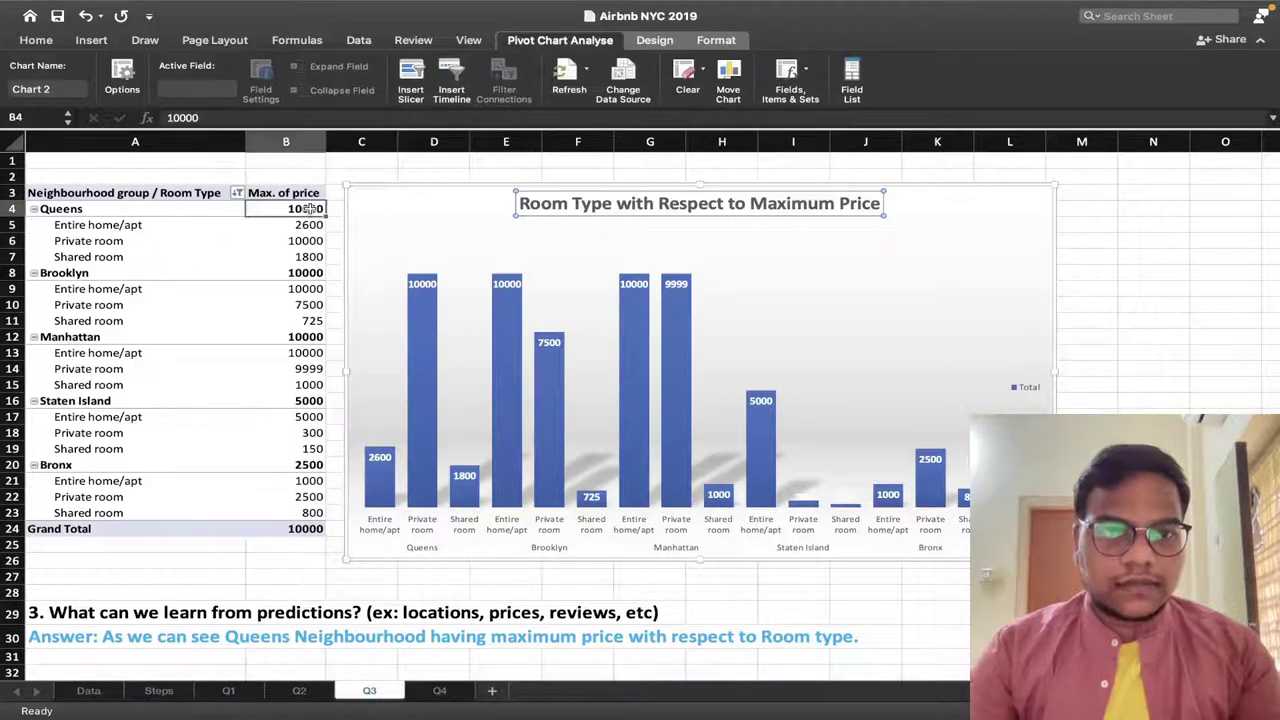
left_click(237, 194)
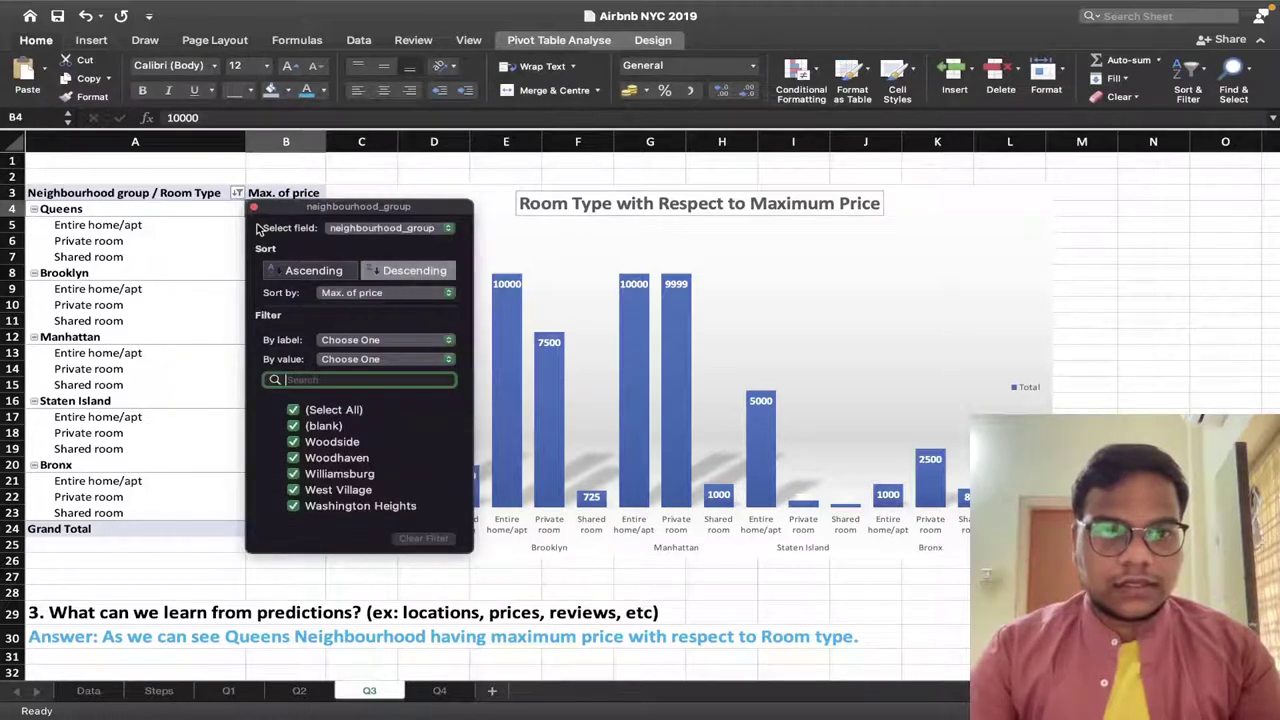
left_click(254, 209)
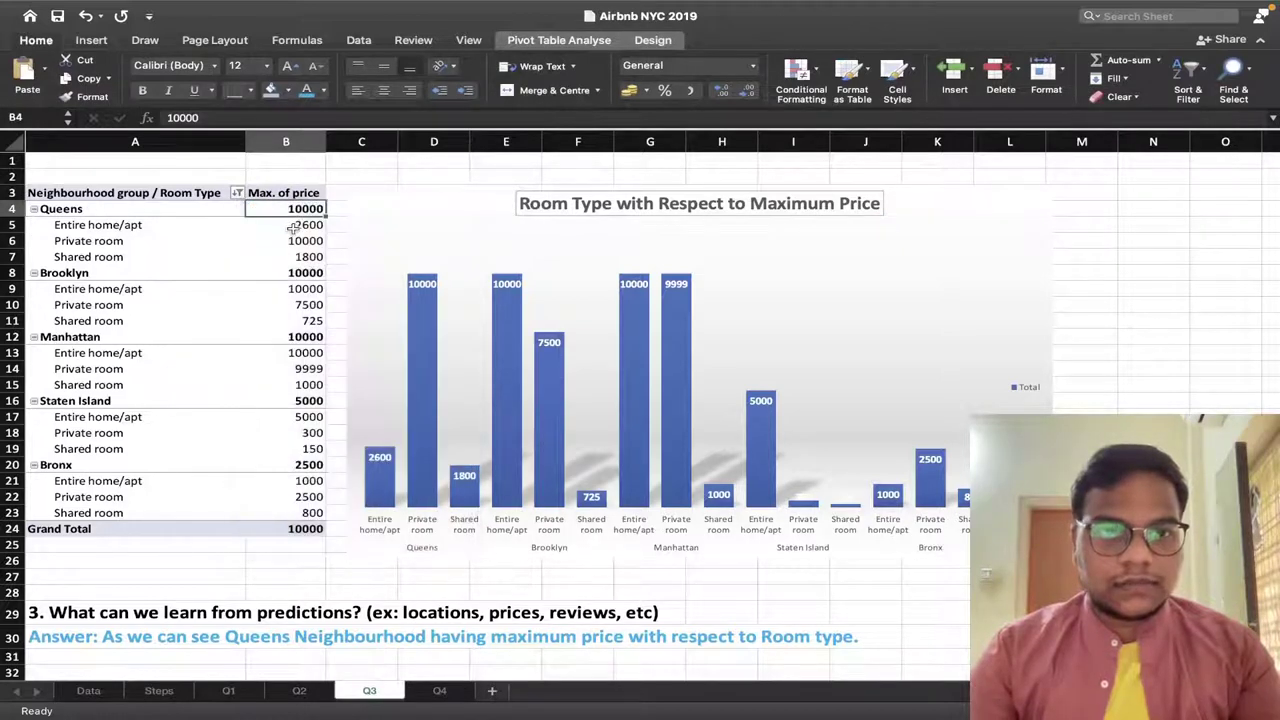
left_click(291, 226)
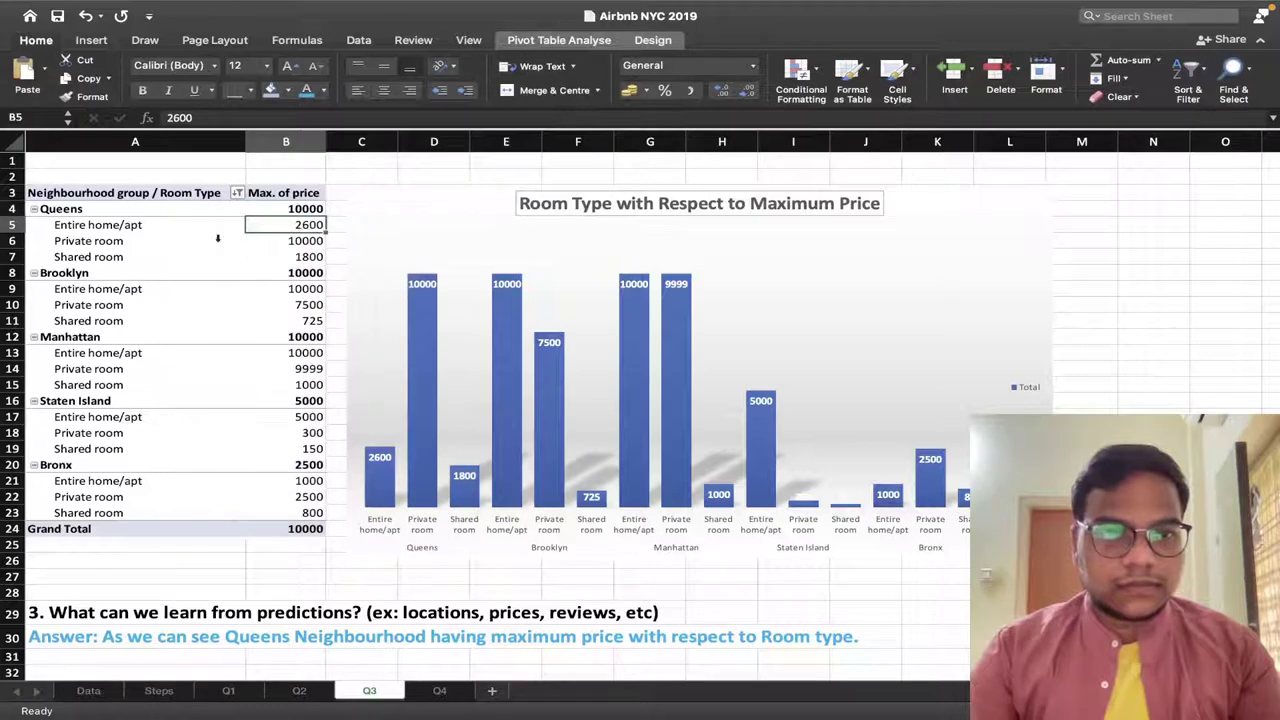
left_click(303, 241)
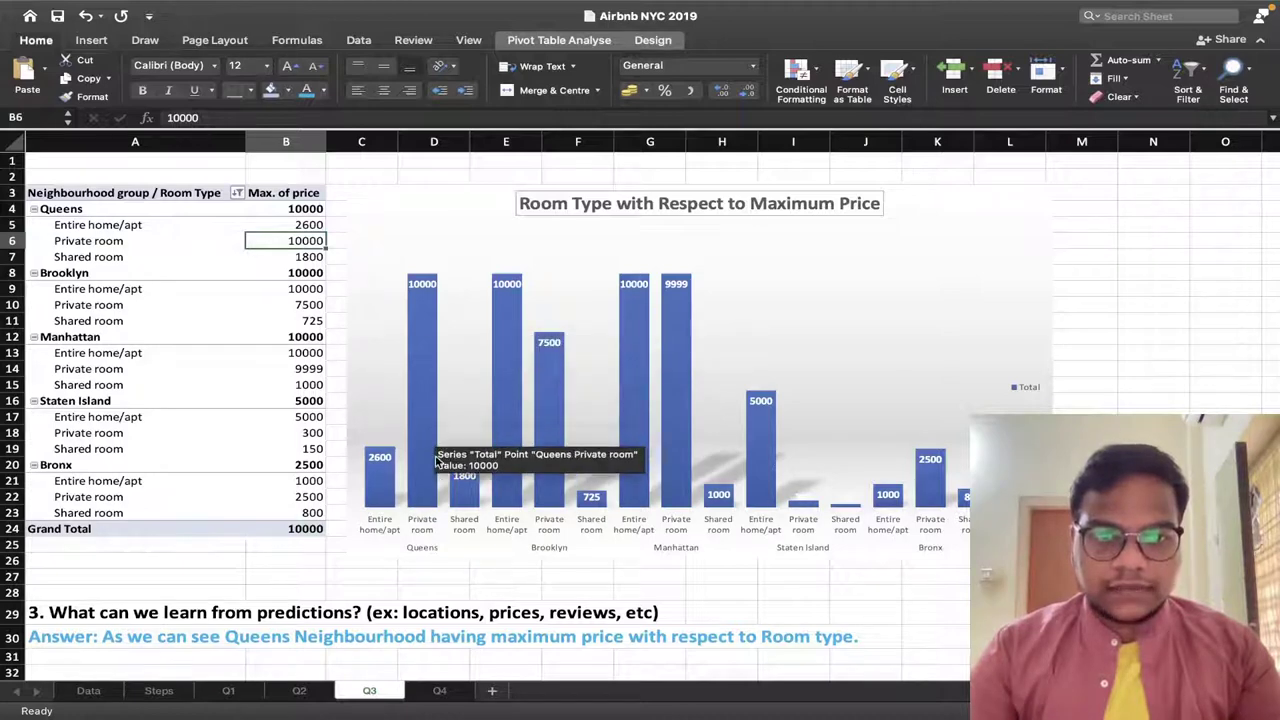
Compare the highest room-type price bars for Queens, Brooklyn, Manhattan and Staten Island in the Q3 chart.
left_click(416, 338)
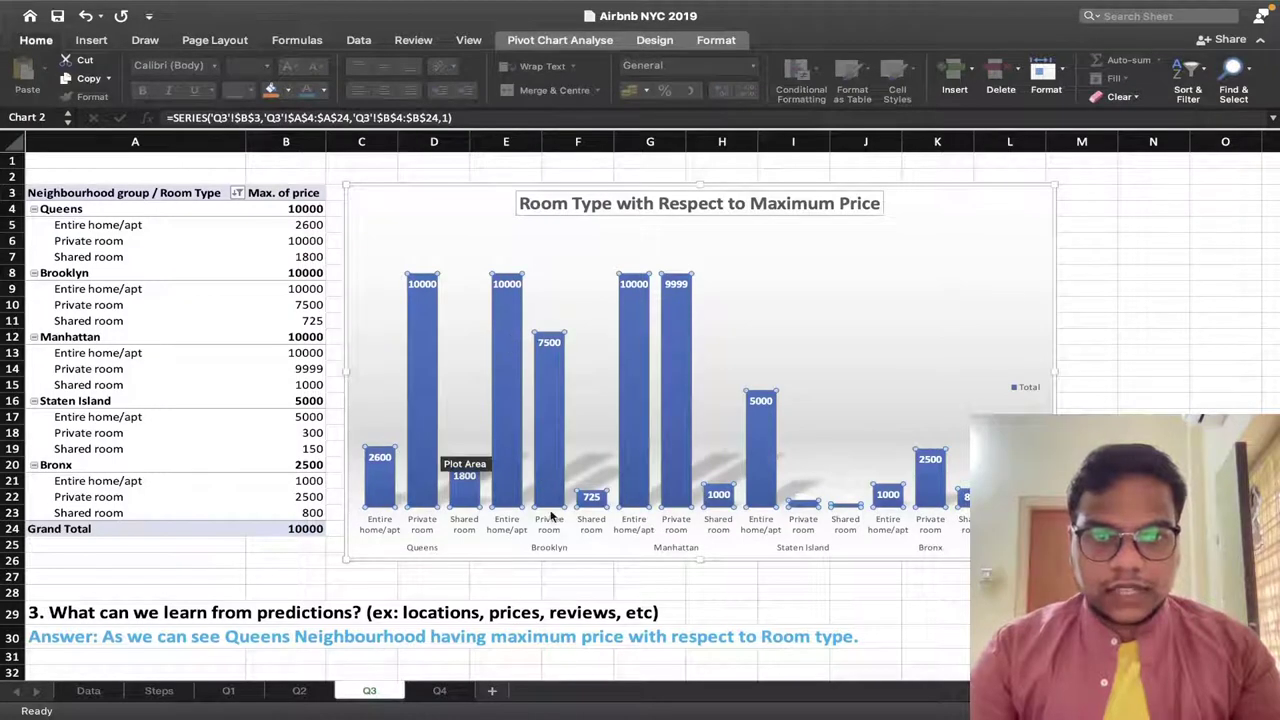
left_click(508, 318)
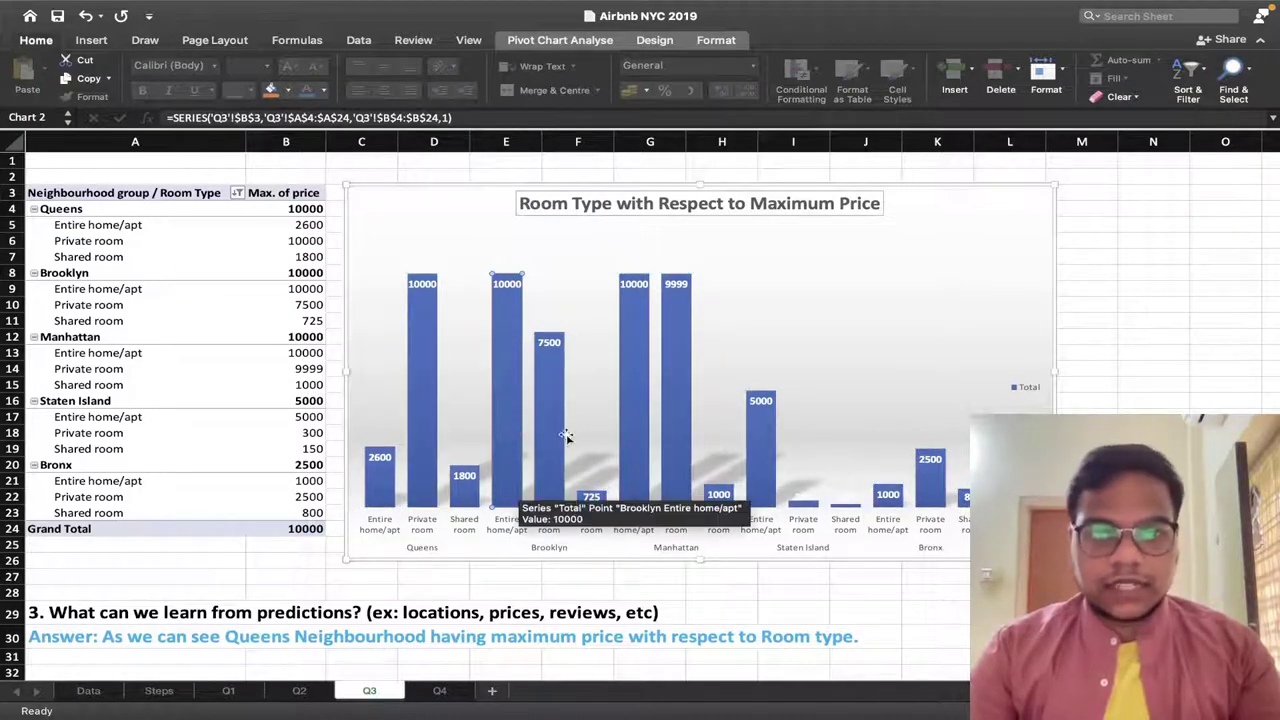
left_click(625, 420)
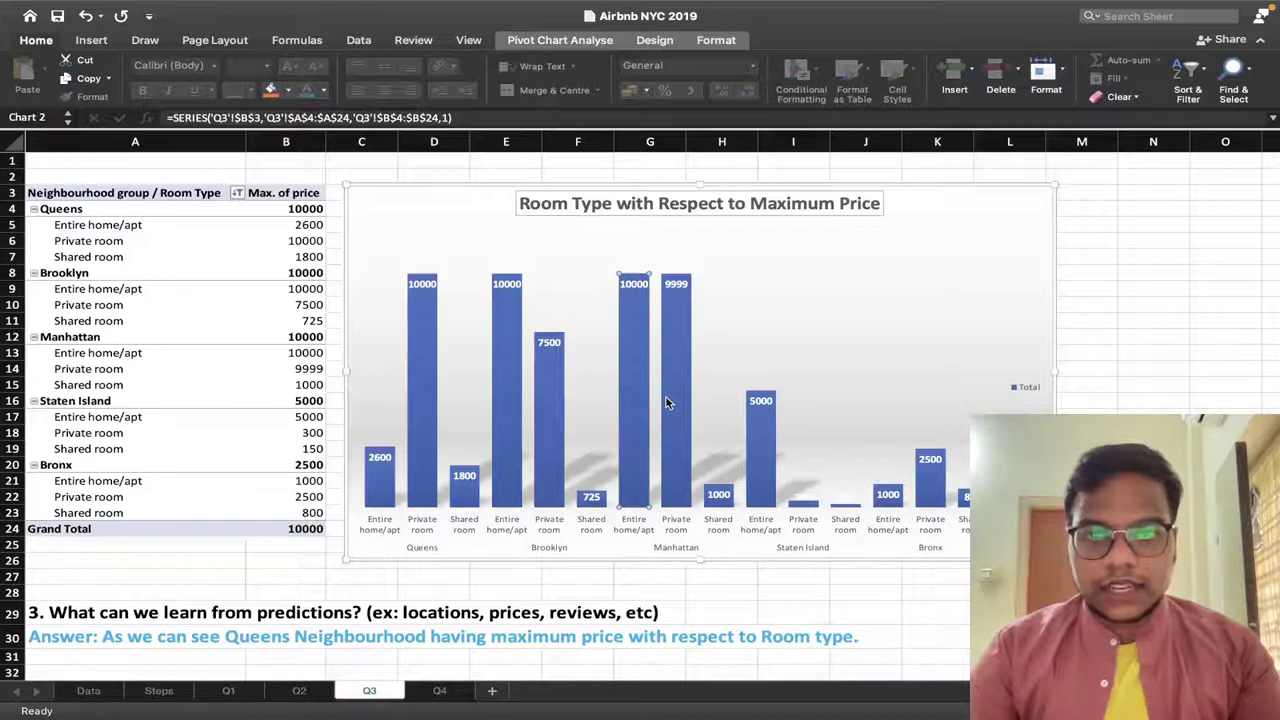
left_click(666, 401)
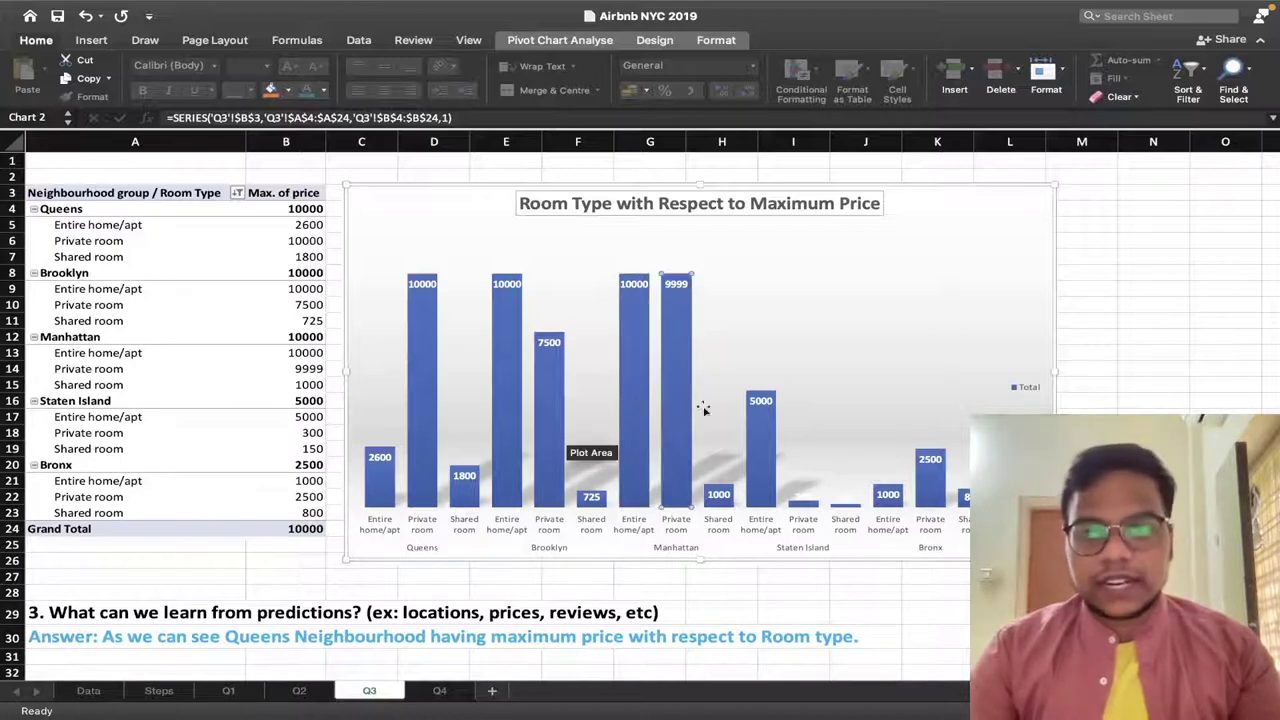
left_click(764, 424)
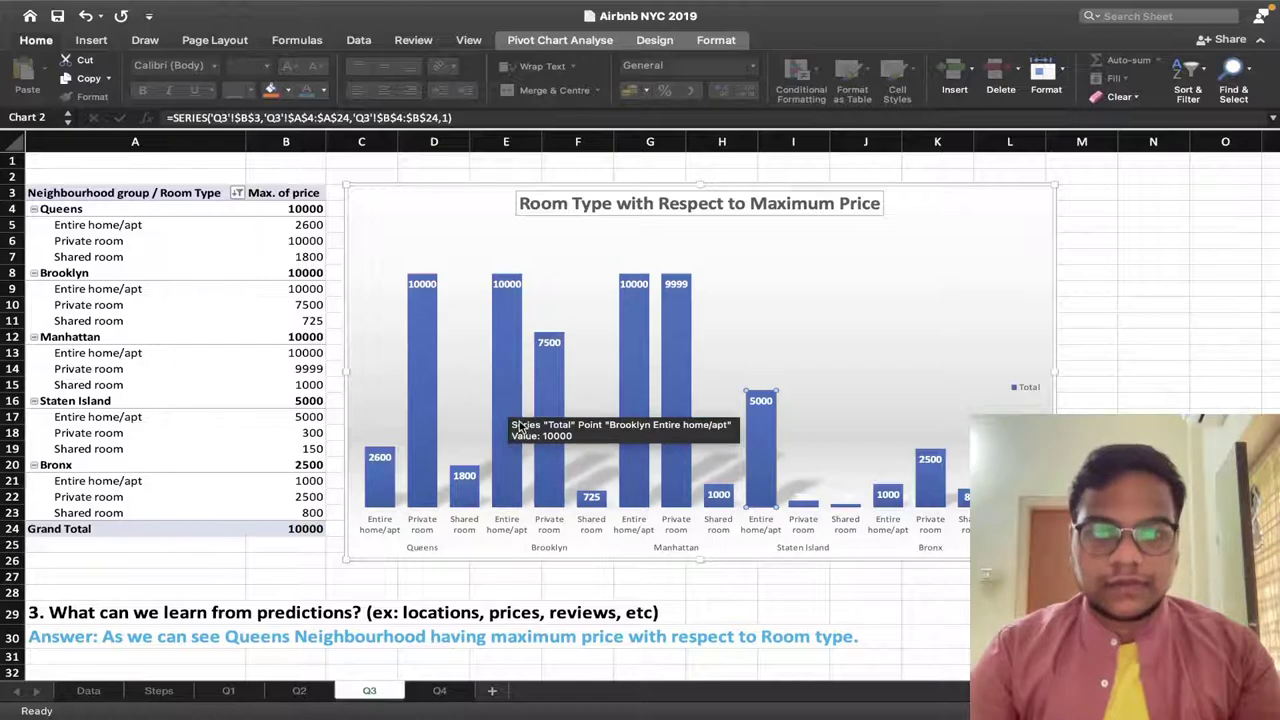
Open the Q4 sheet and give the nights-stayed chart's plot area a solid border line with 62% transparency, closing its formatting options.
left_click(438, 690)
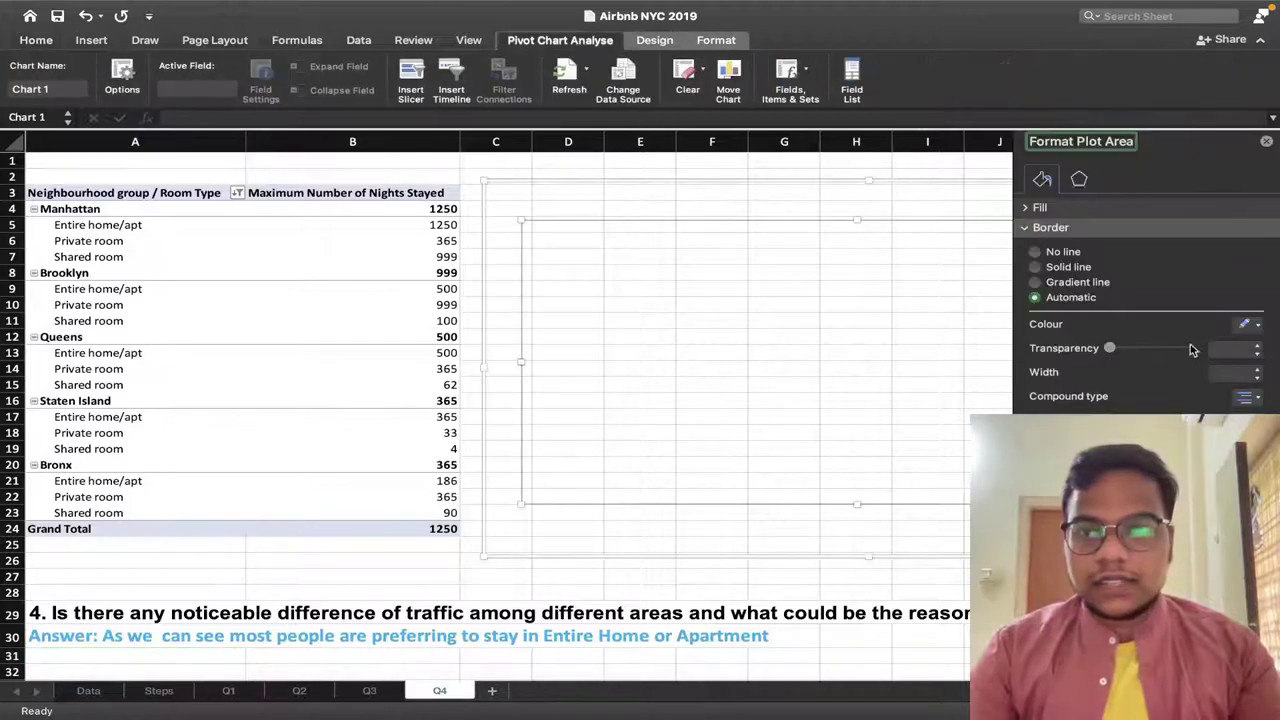
left_click(1163, 349)
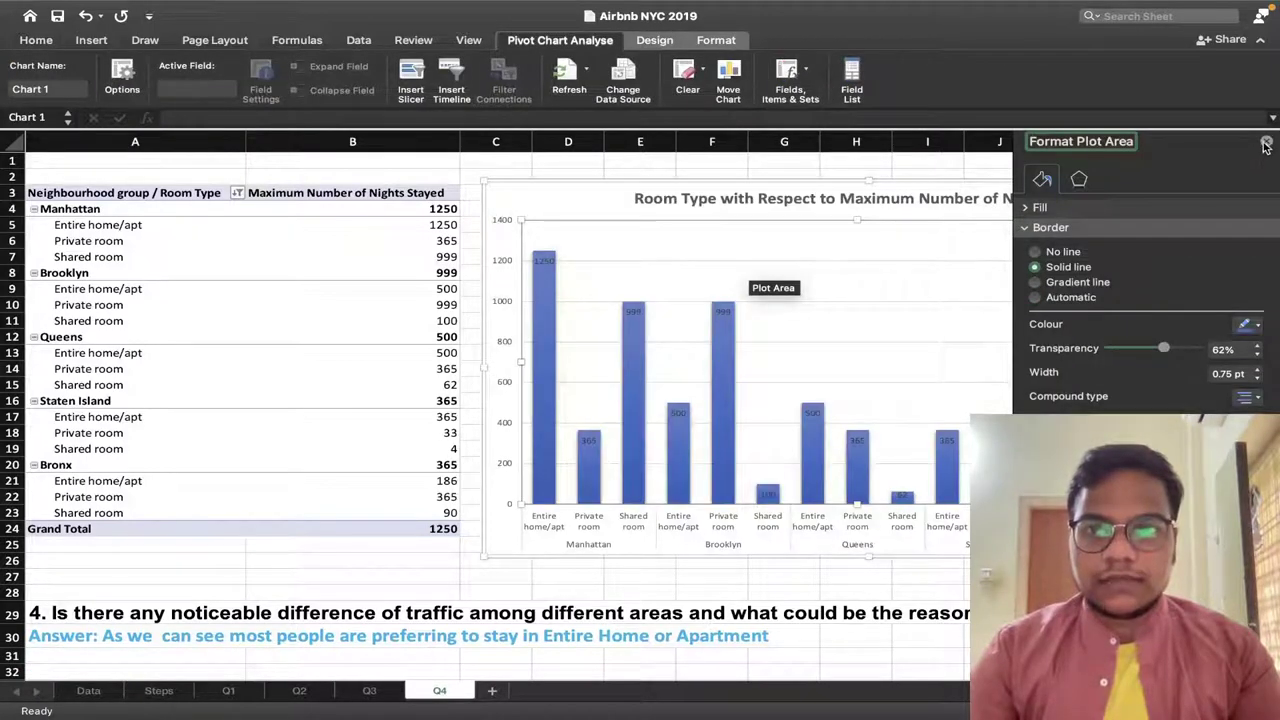
left_click(1266, 145)
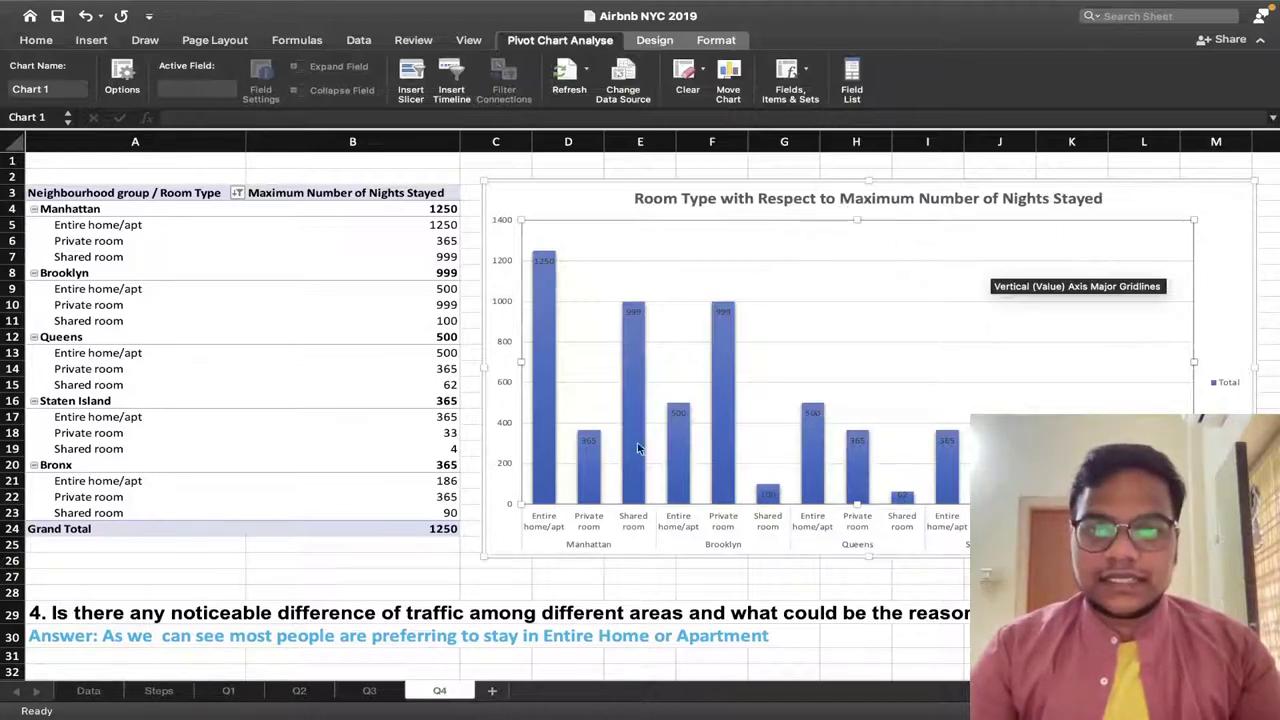
Check Manhattan's entire home/apt maximum nights stayed in the Q4 chart and pivot table.
left_click(540, 420)
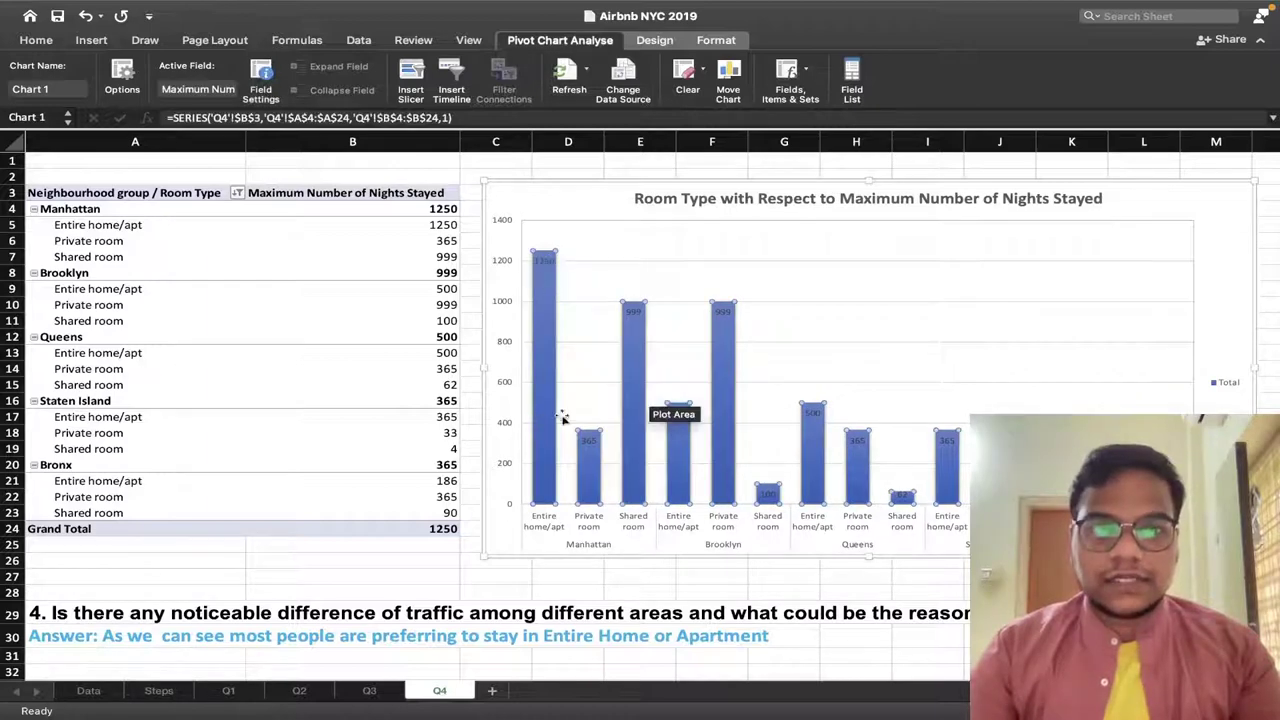
left_click(420, 224)
left_click(108, 225)
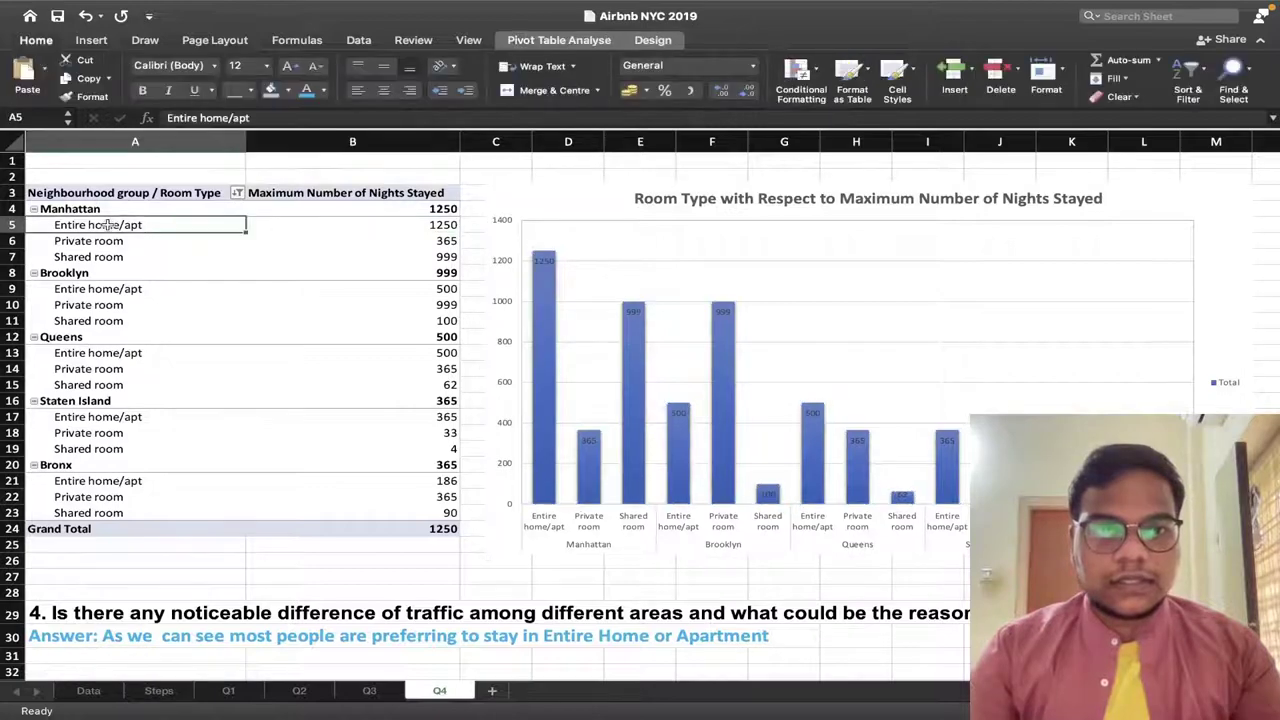
left_click(414, 224)
Switch to the Tableau dashboard and inspect the host listings bubbles and Manhattan's private room reviews.
key("ctrl+Right")
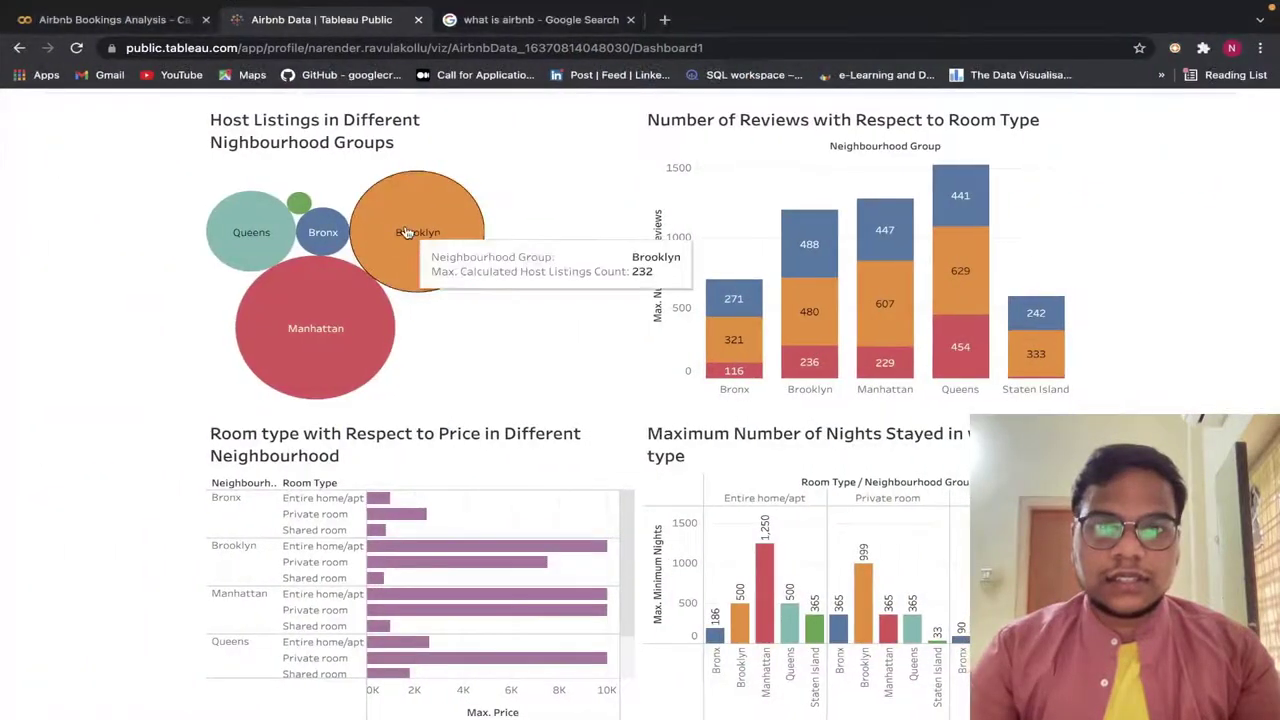
mouse_move(337, 333)
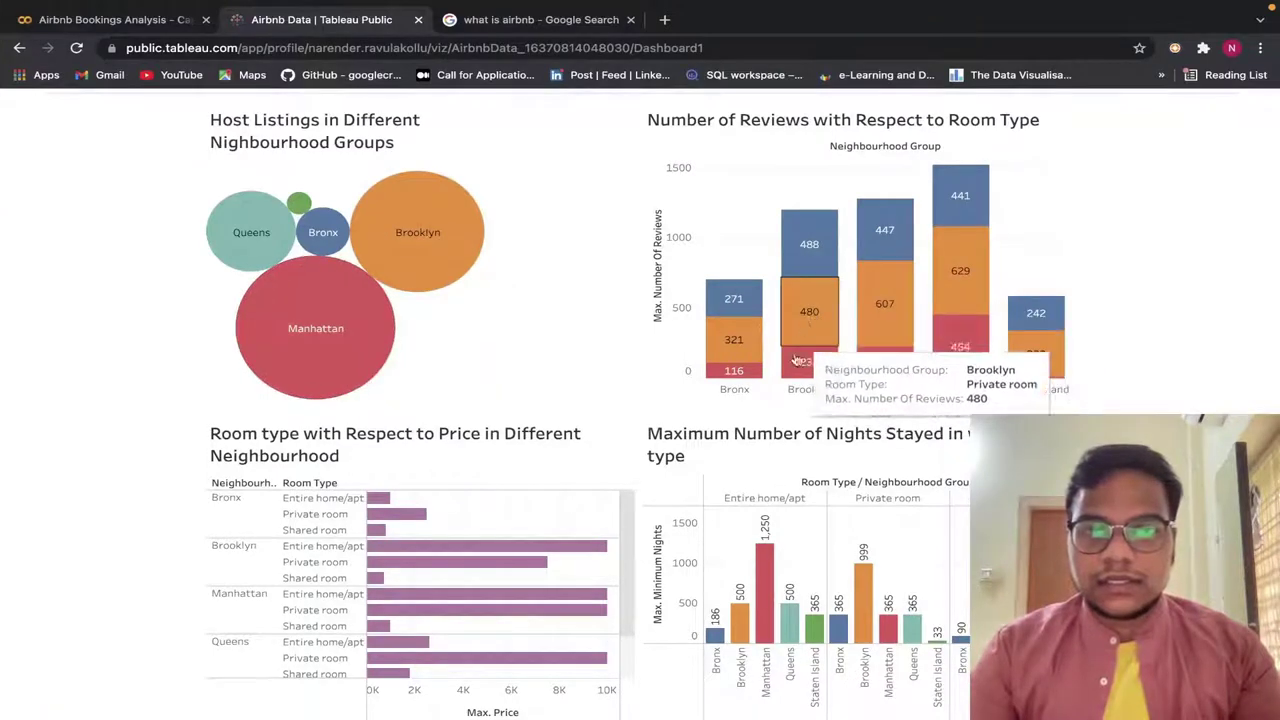
mouse_move(895, 304)
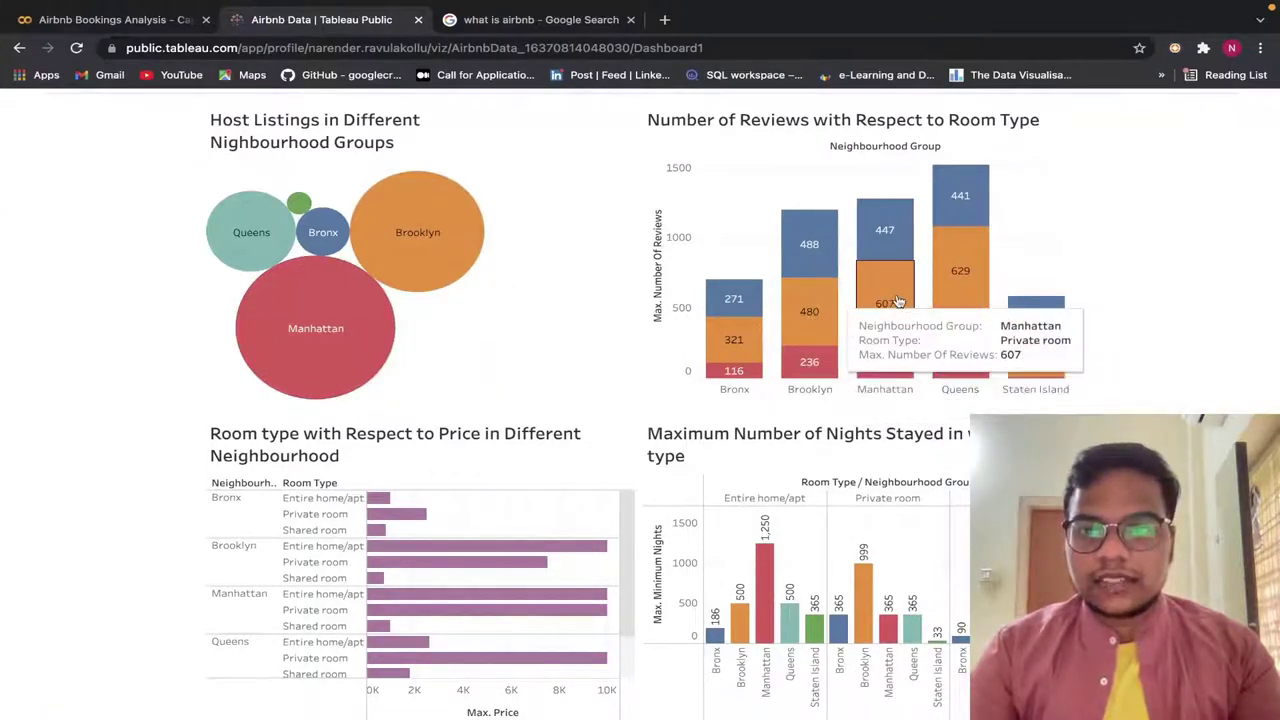
left_click(897, 302)
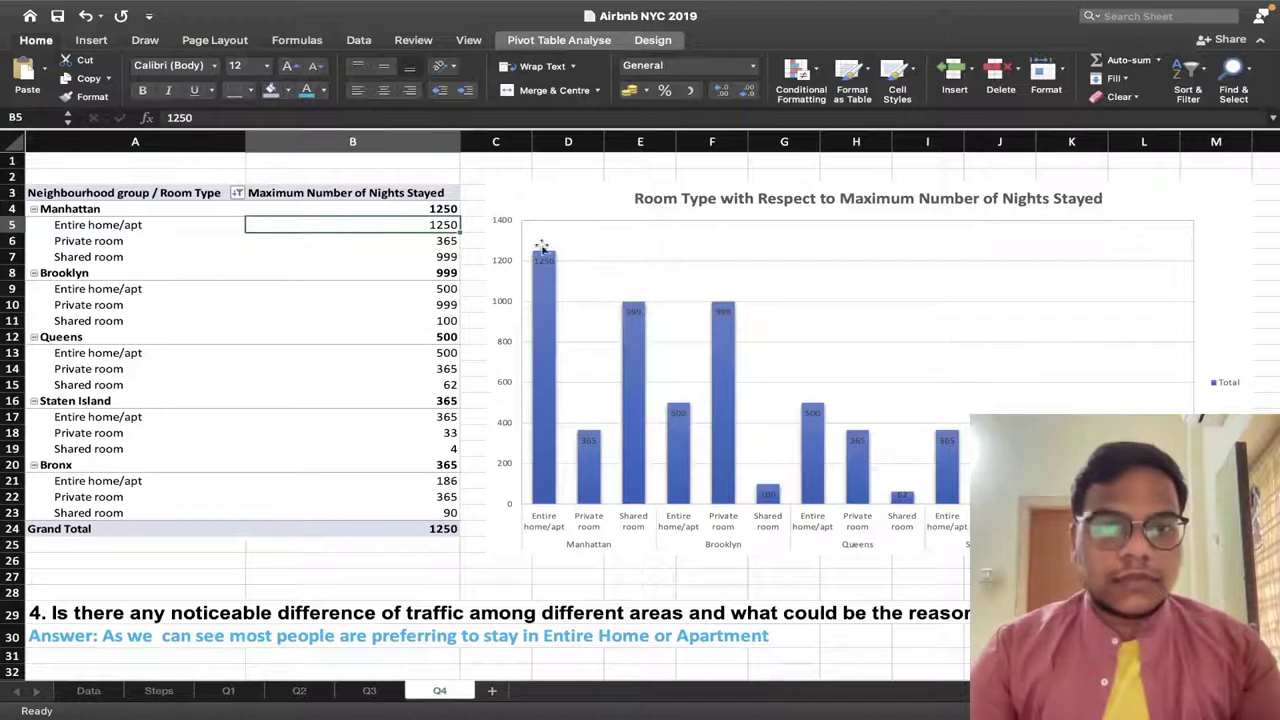
Check Brooklyn's maximum nights stayed on Excel's Q4 sheet and return to the Tableau dashboard.
left_click(437, 291)
left_click(437, 275)
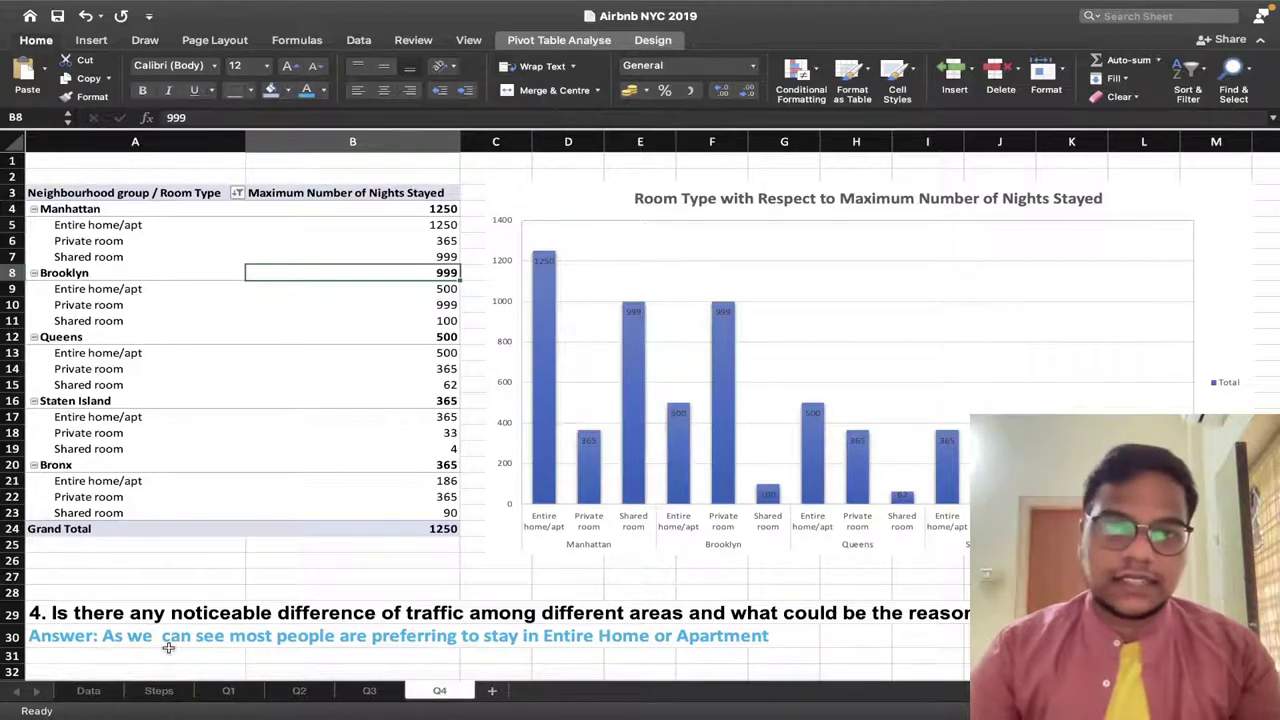
key("ctrl+Right")
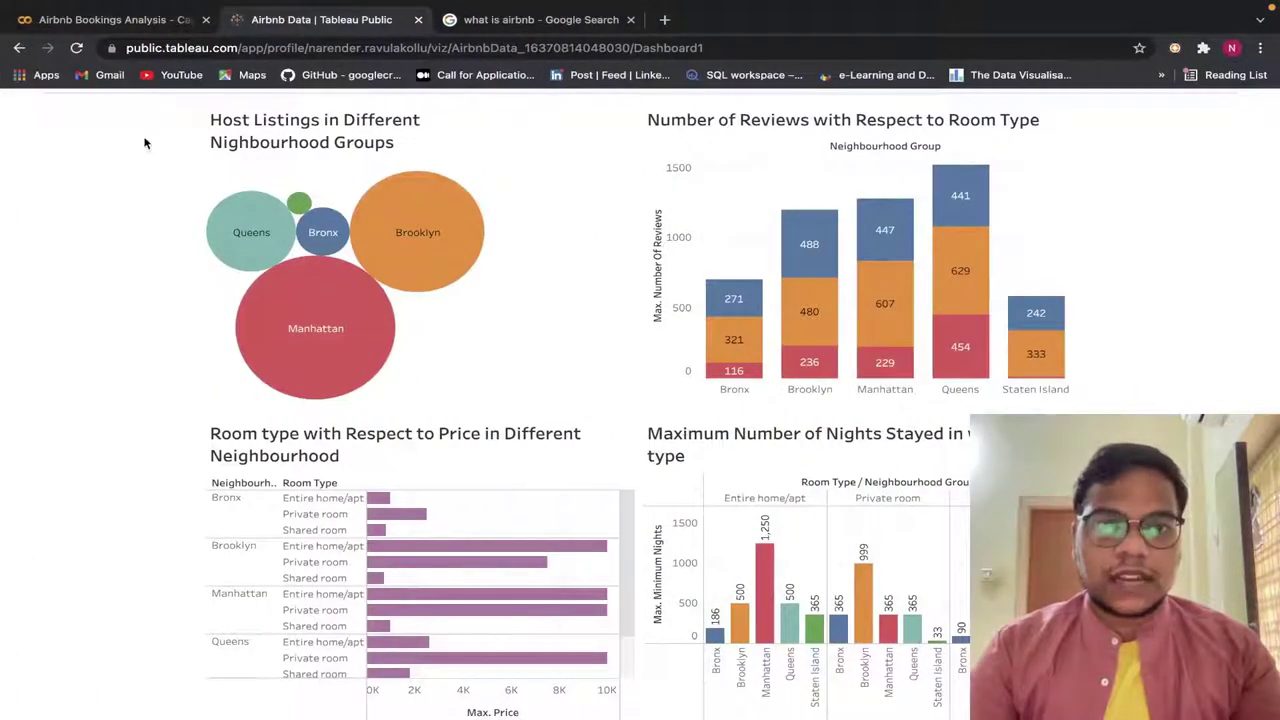
Switch to the Colab notebook and highlight the sorting and calculated_host_listings_count grouping code under question 1 on hosts and areas.
left_click(138, 22)
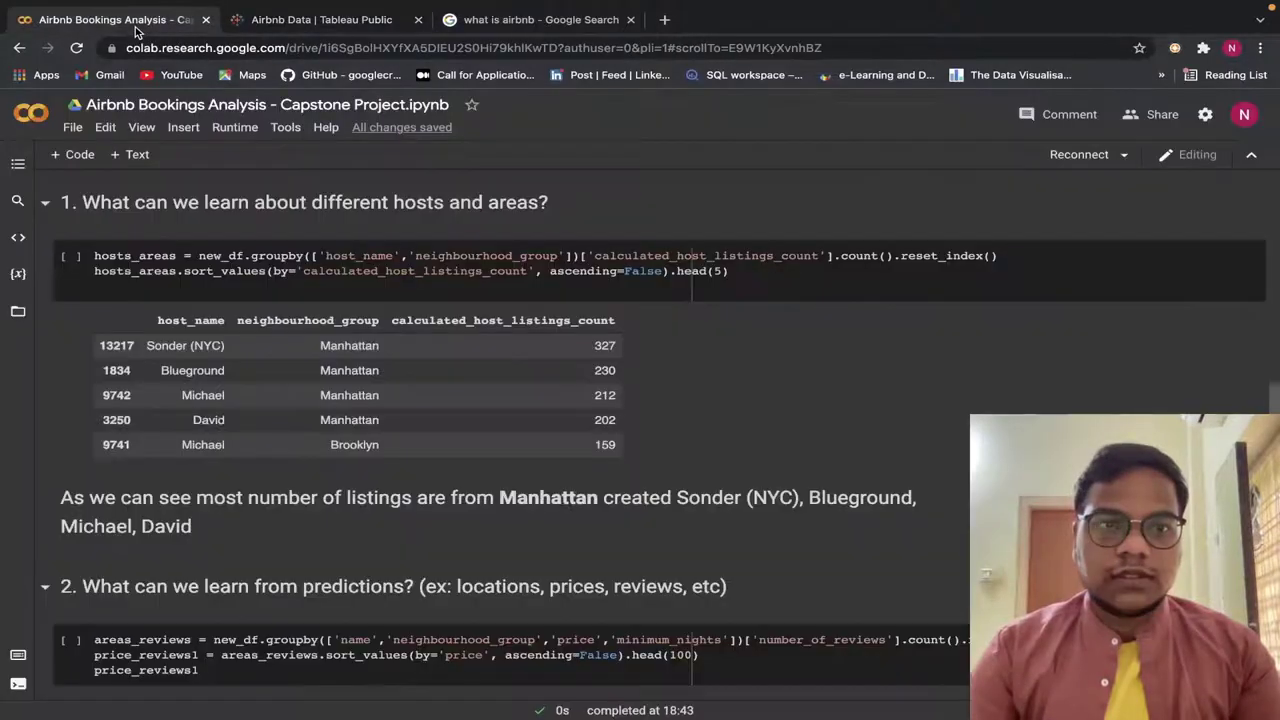
scroll(345, 343, "down", 2)
scroll(348, 345, "up", 2)
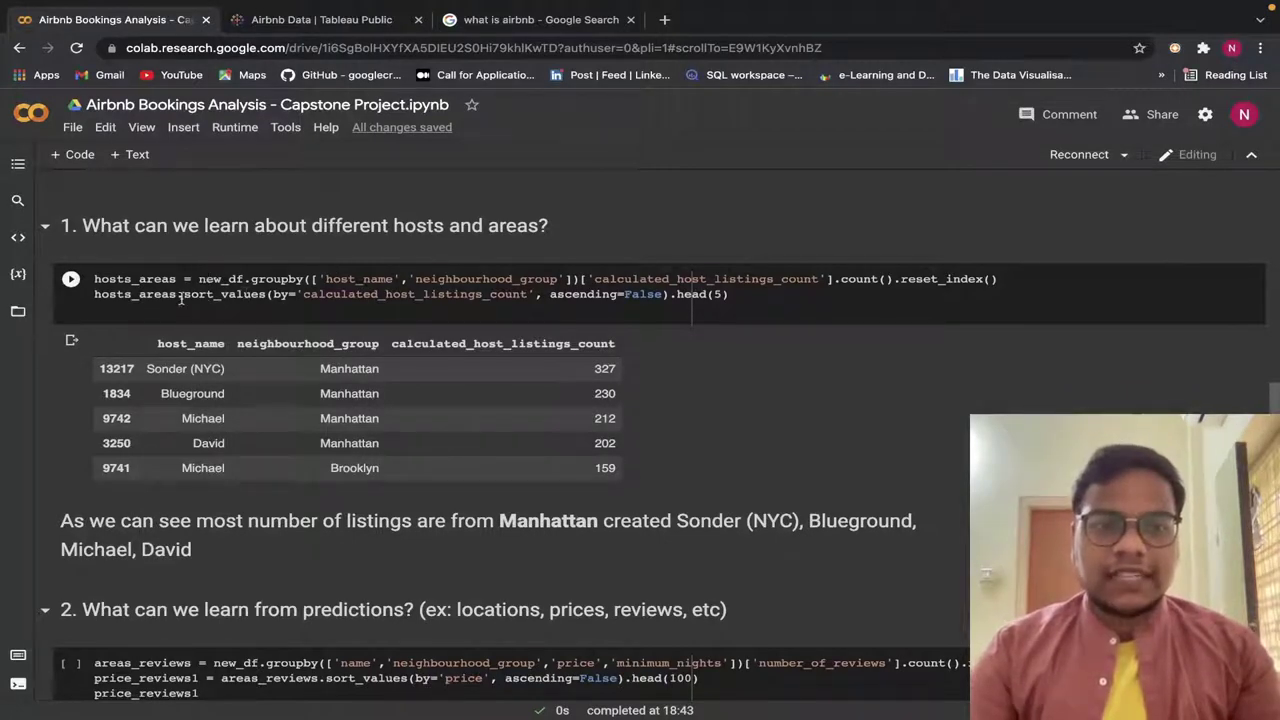
left_click_drag(176, 293, 297, 294)
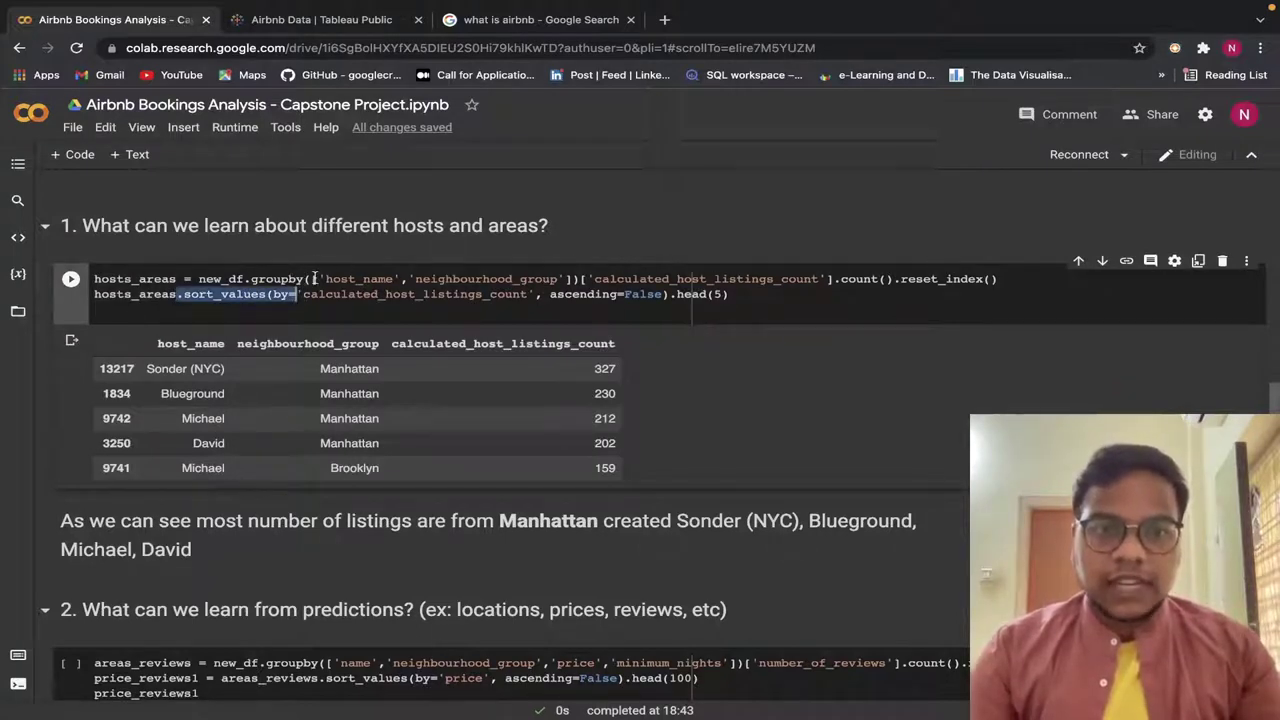
left_click_drag(313, 279, 830, 279)
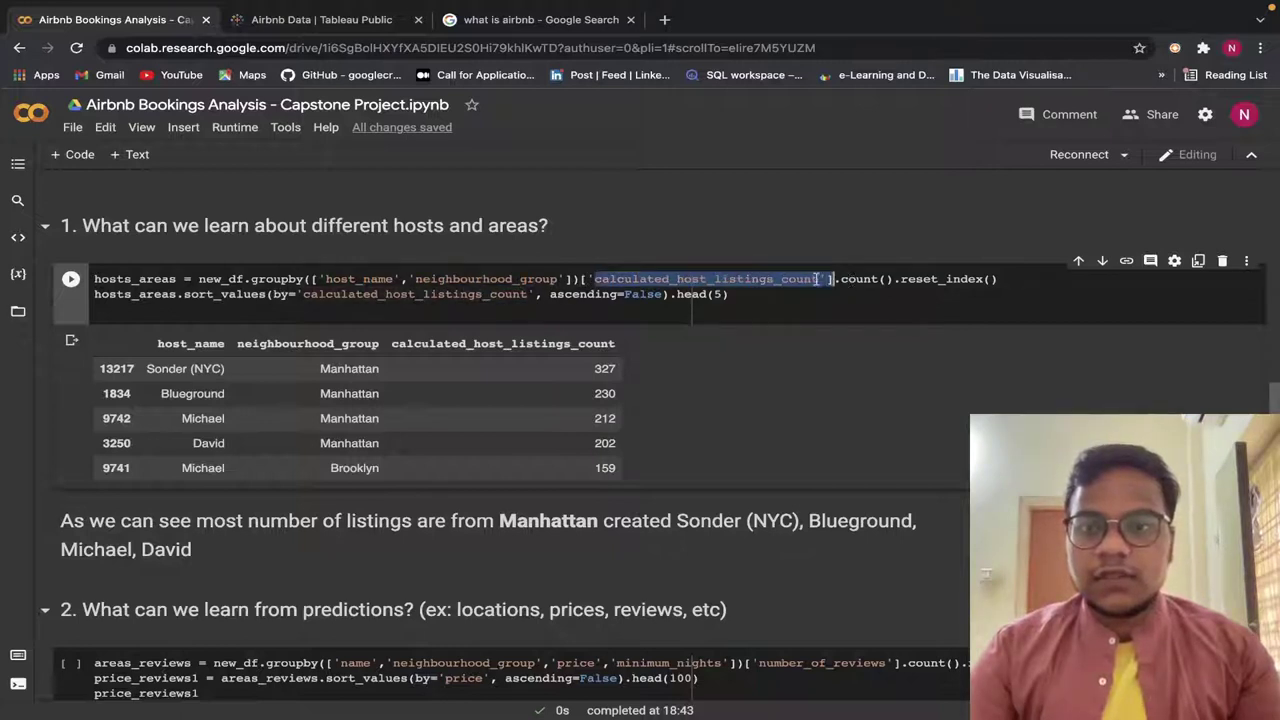
left_click(833, 280)
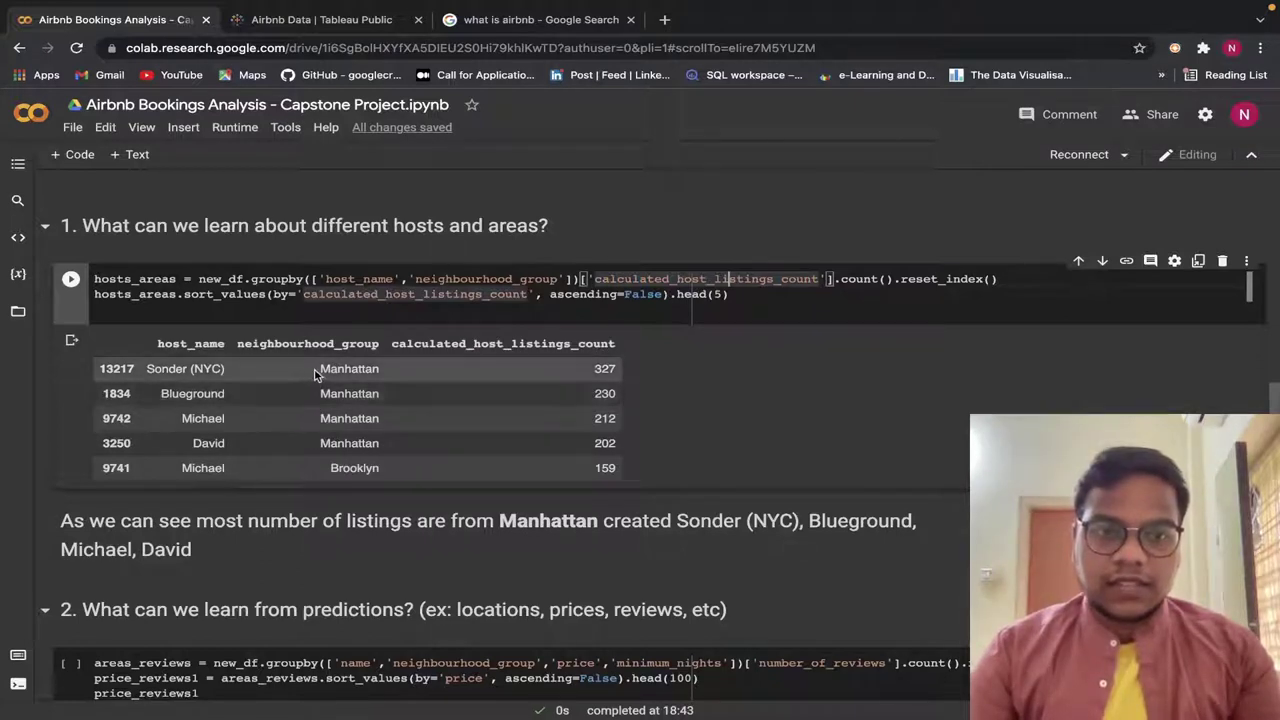
Examine the top Manhattan host rows in question 1's output and compare them with the host listings bubbles on the Tableau dashboard.
left_click_drag(320, 368, 391, 420)
left_click(270, 353)
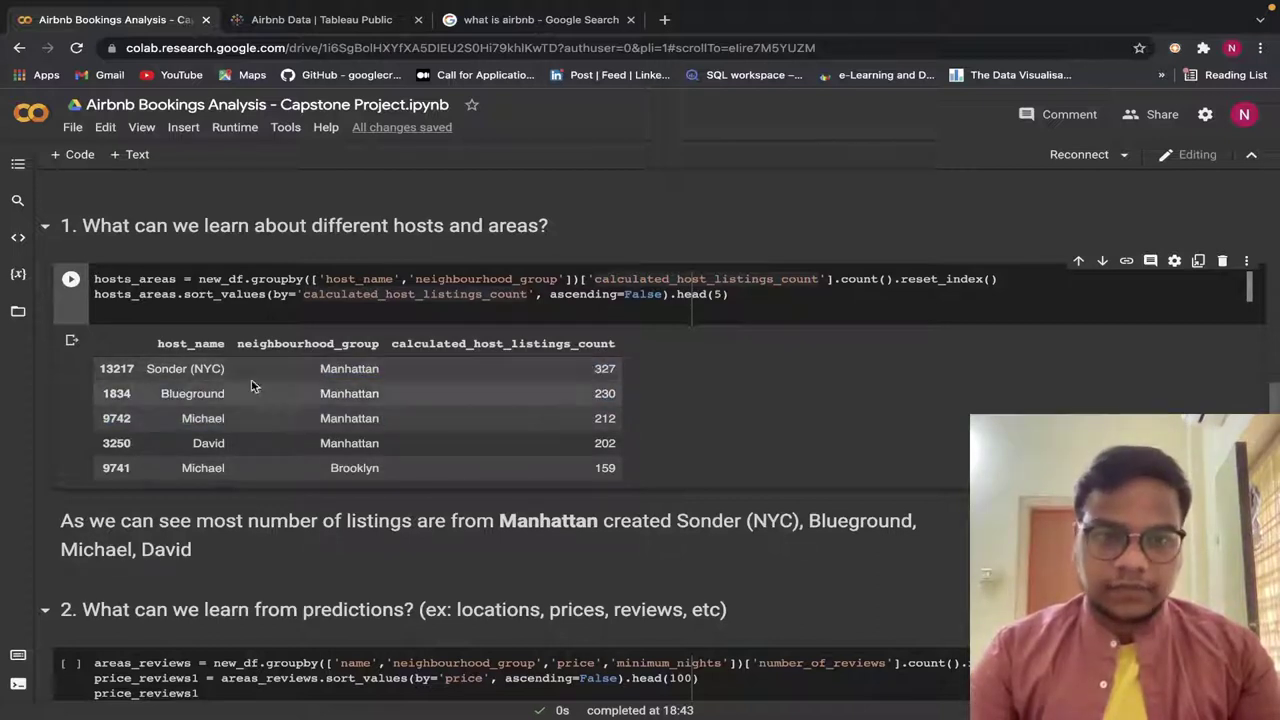
left_click_drag(145, 369, 789, 363)
scroll(229, 429, "down", 1)
left_click(785, 362)
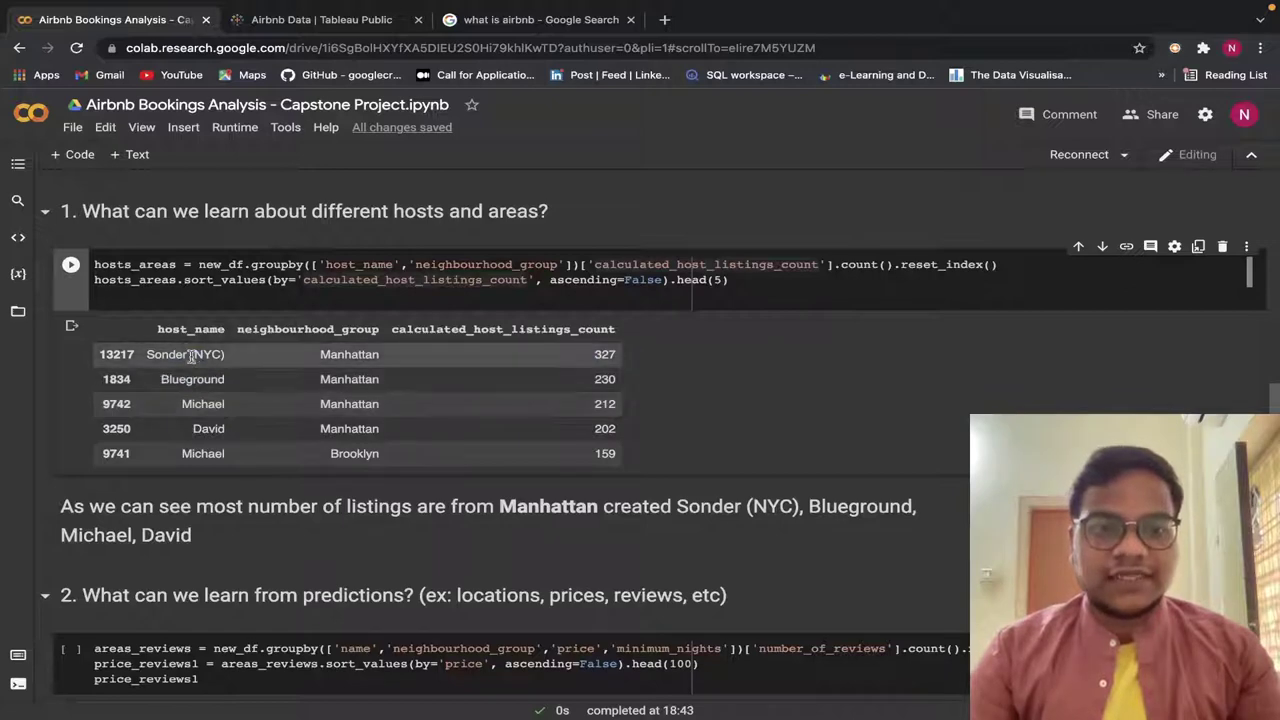
left_click(320, 24)
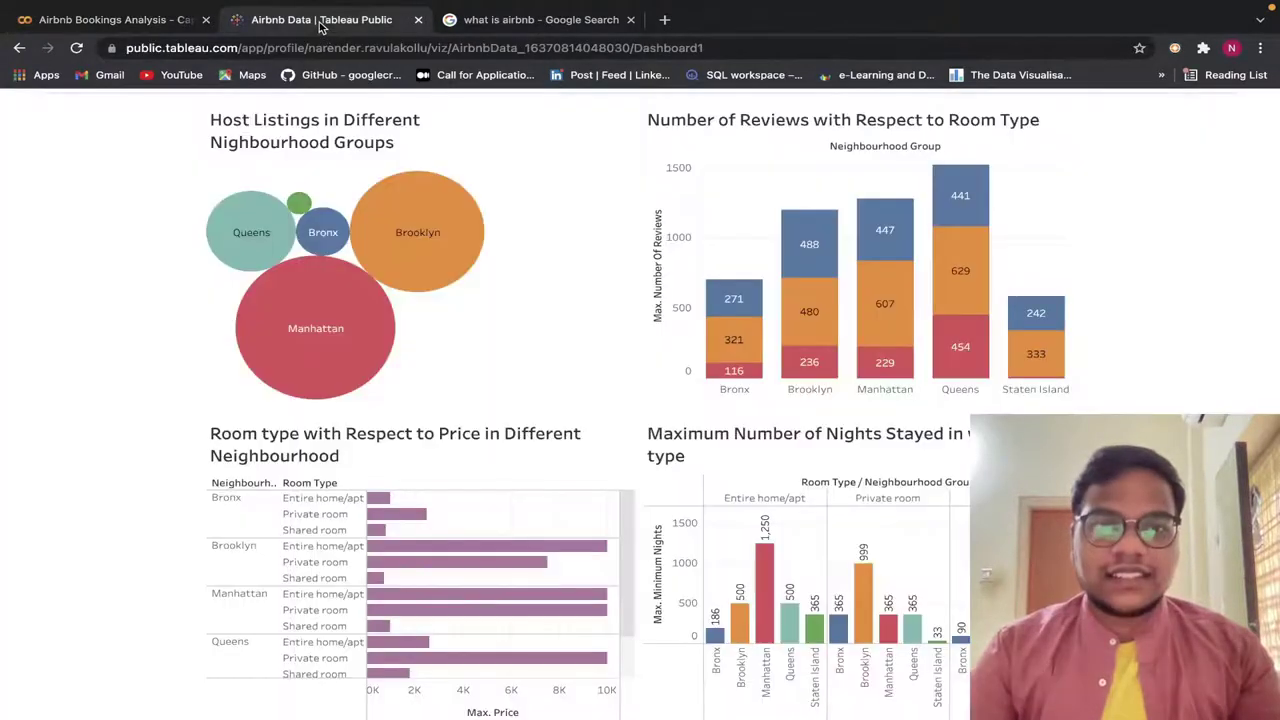
Return to the Colab notebook and highlight neighbourhood_group and price in question 2's areas_reviews grouping code.
left_click(115, 20)
scroll(310, 330, "down", 3)
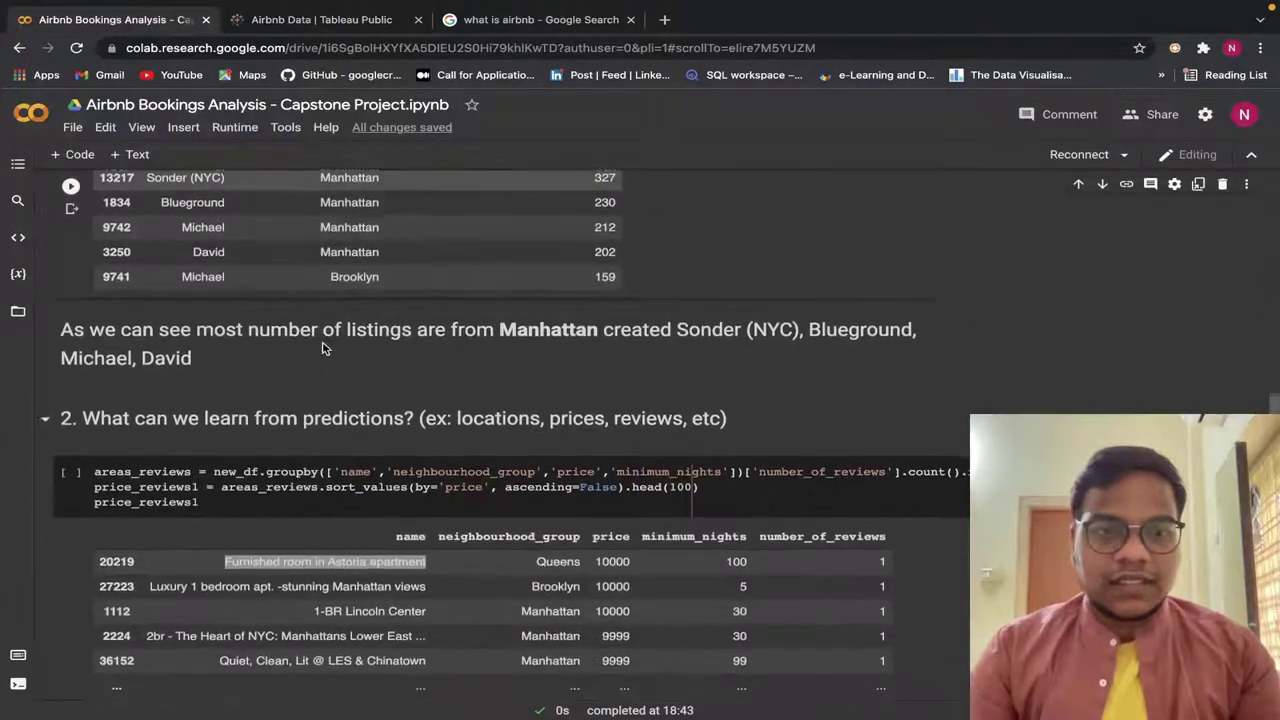
scroll(583, 312, "down", 3)
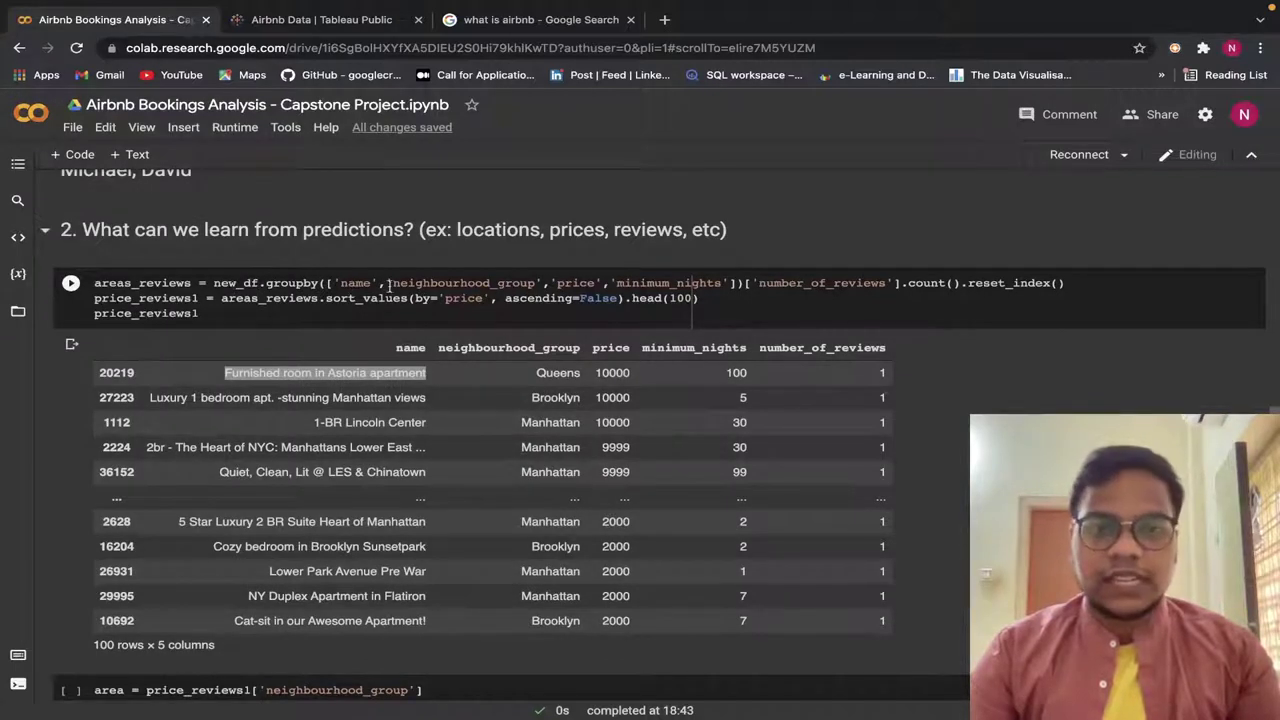
left_click(444, 284)
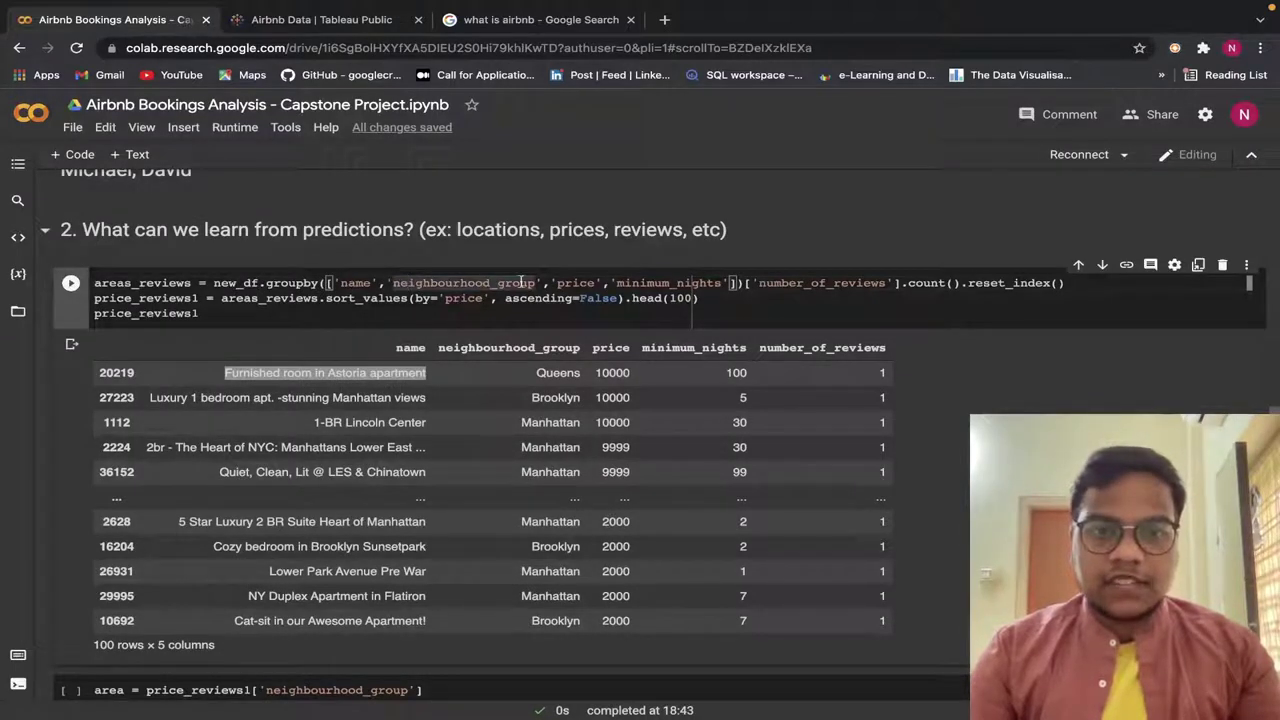
left_click_drag(553, 285, 588, 283)
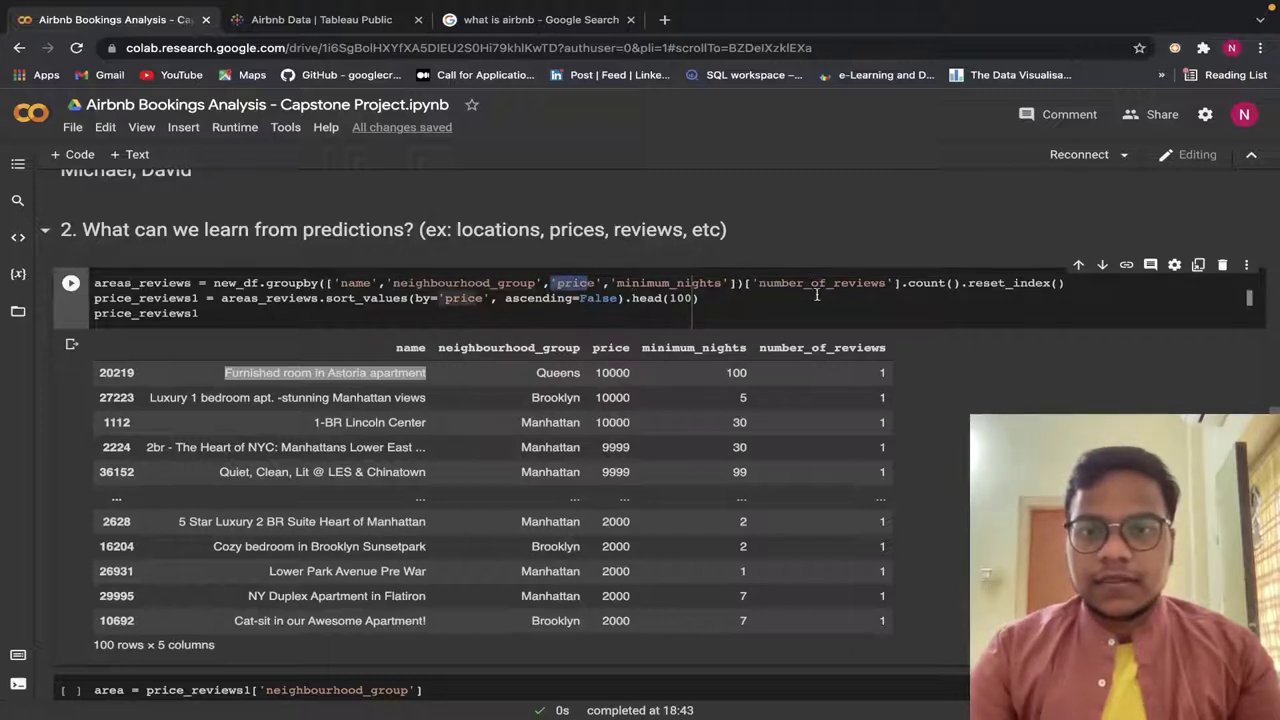
Highlight the neighbourhood group and price of the Furnished room in Astoria apartment in question 2's output.
scroll(479, 409, "down", 1)
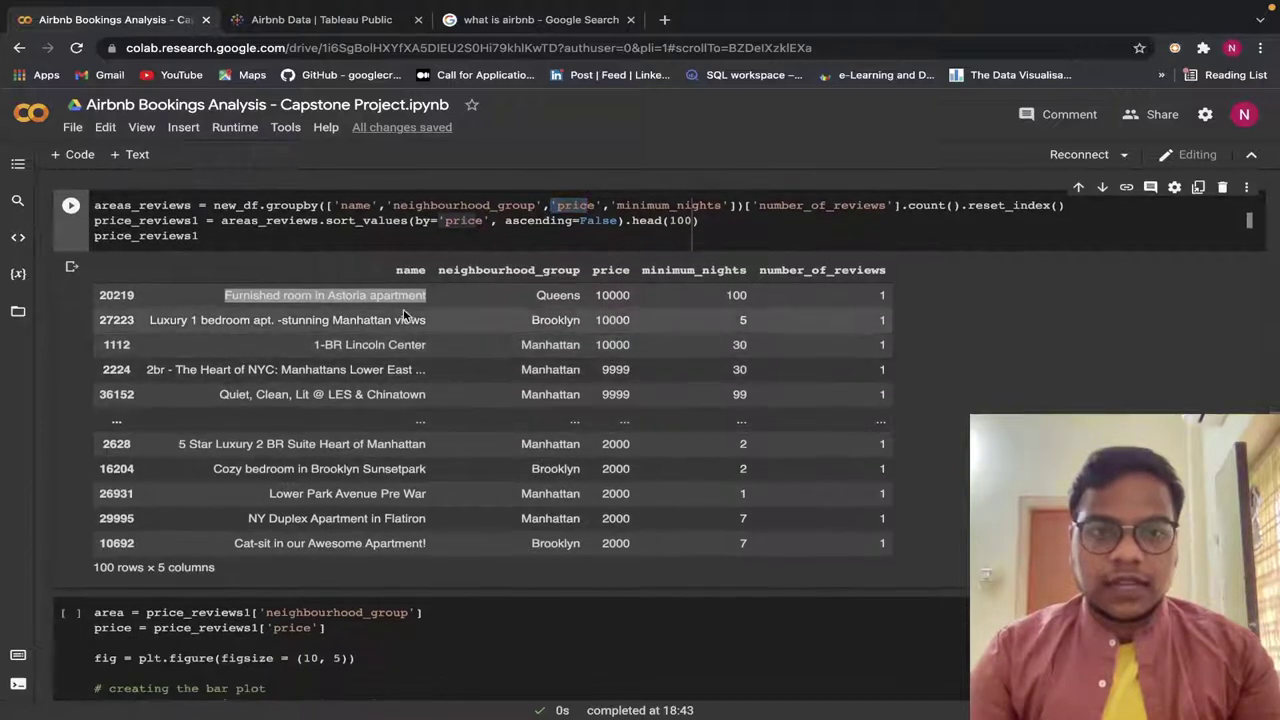
left_click(495, 305)
left_click_drag(533, 297, 598, 299)
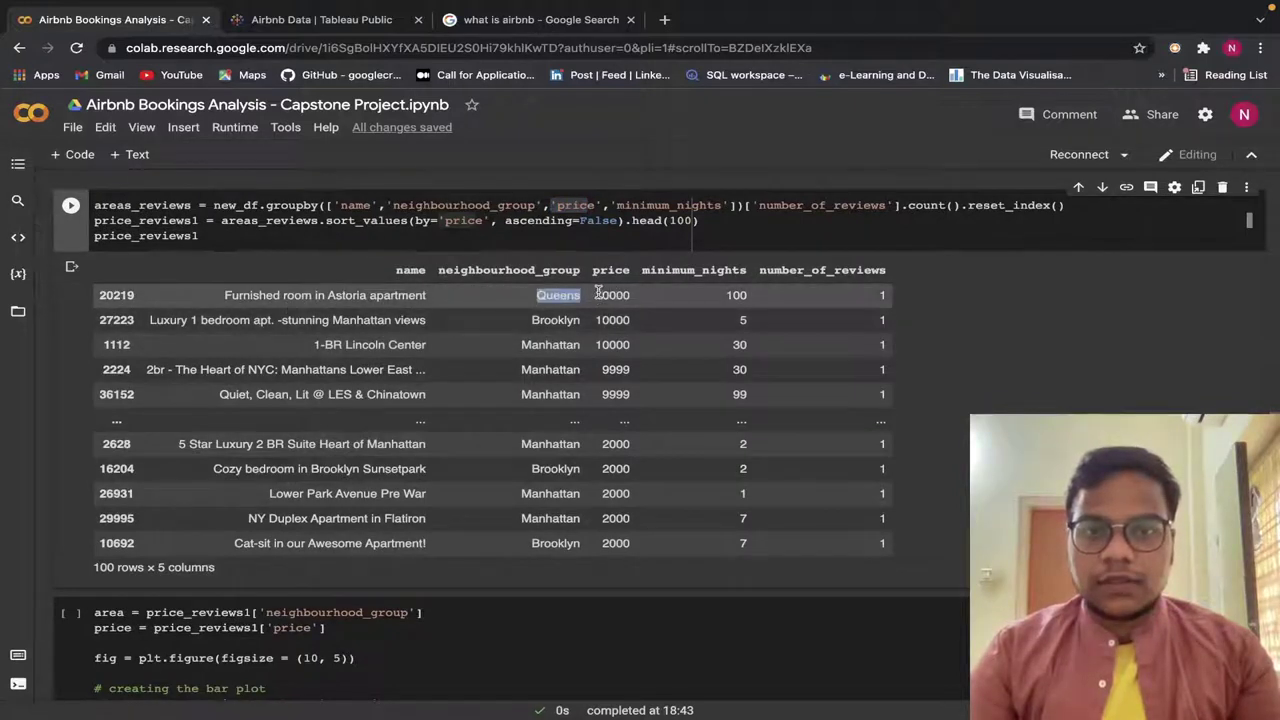
left_click(660, 296)
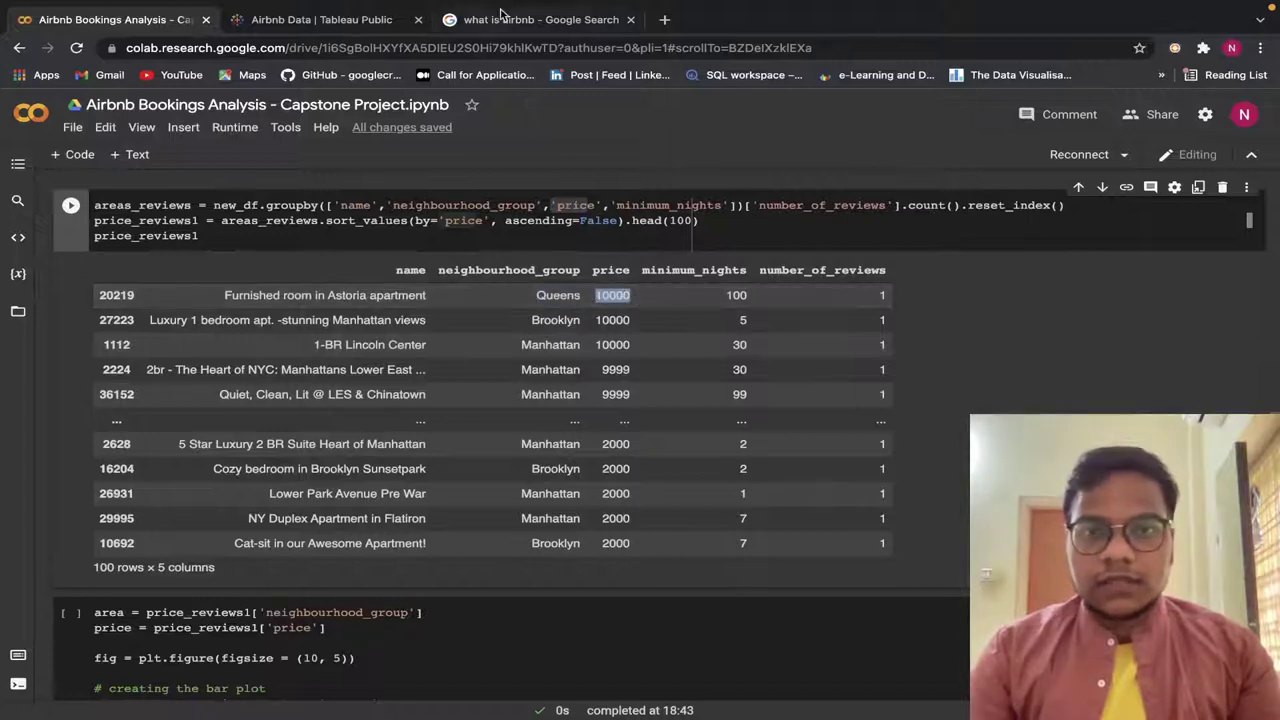
Switch to the Tableau dashboard and look over its price and review charts for Queens.
left_click(290, 28)
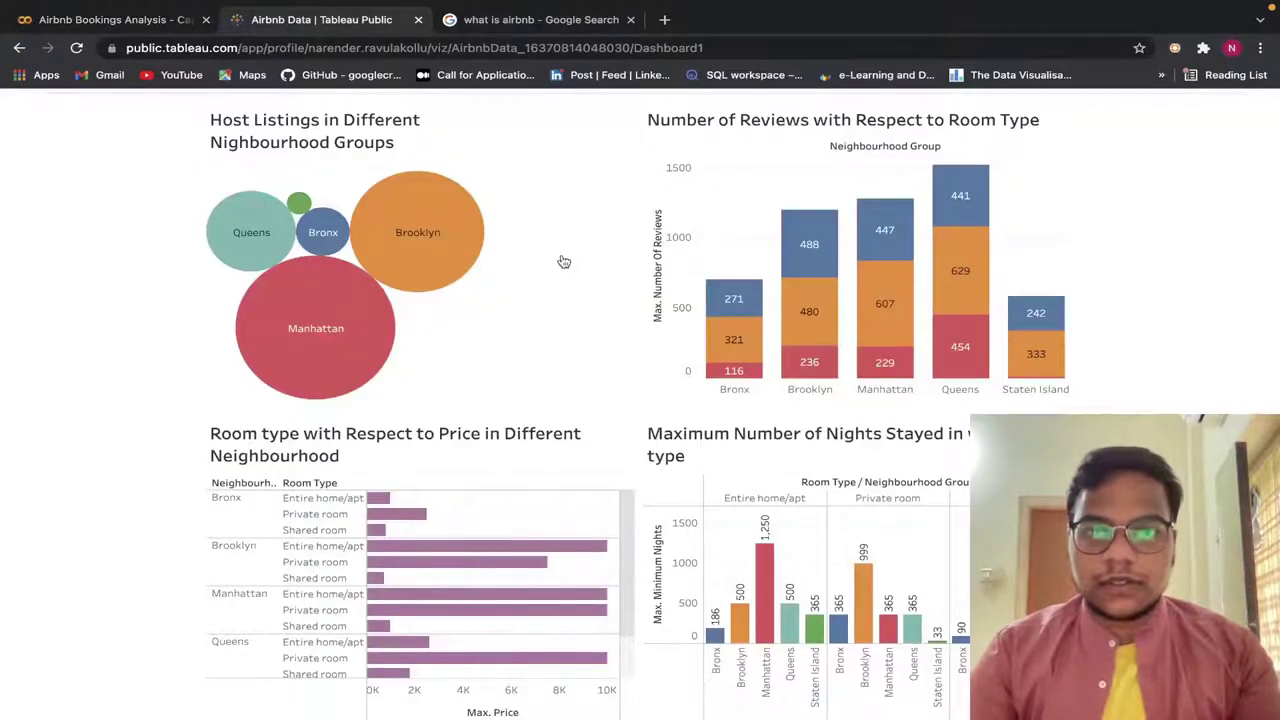
scroll(564, 261, "up", 2)
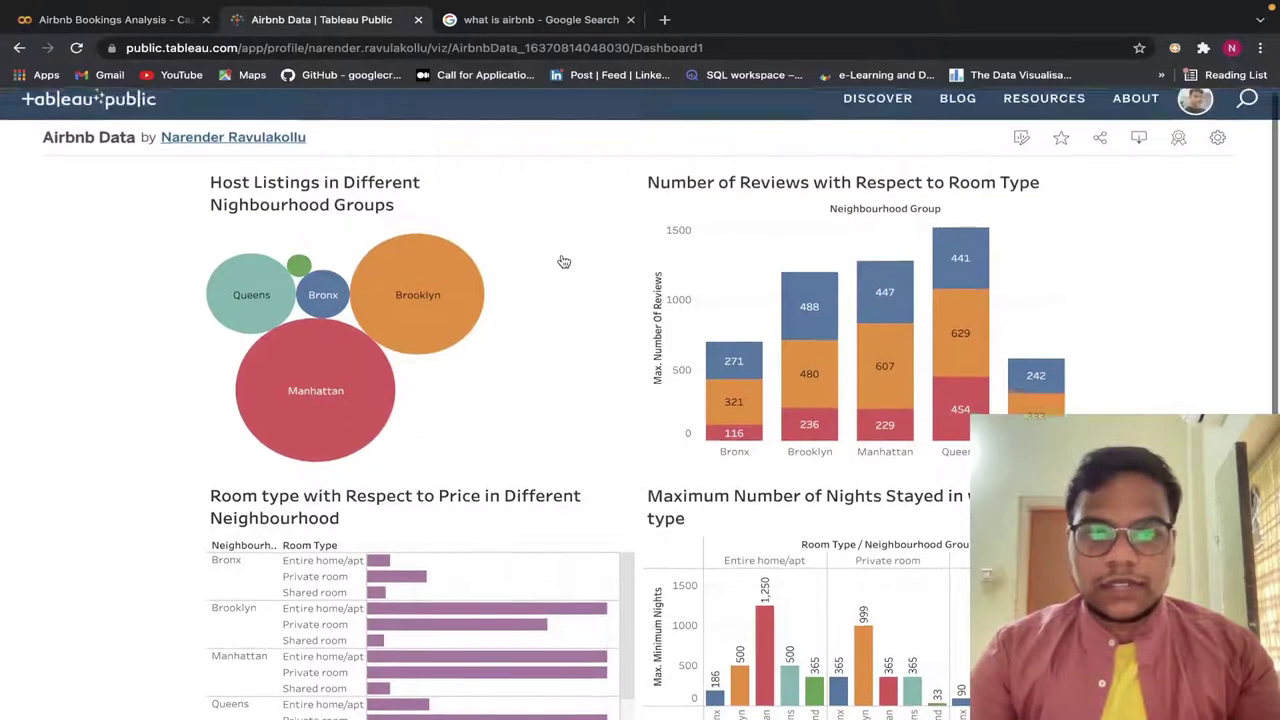
scroll(564, 261, "down", 2)
mouse_move(972, 312)
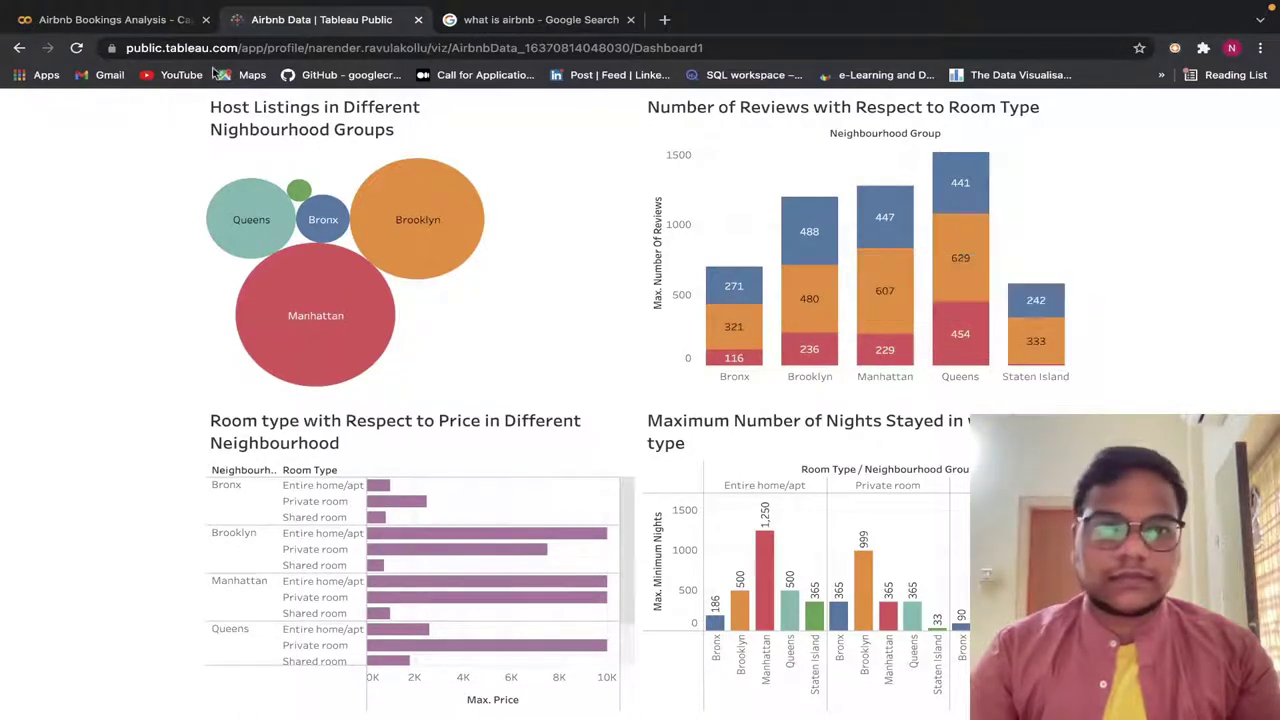
Return to the Colab notebook and highlight the Astoria apartment's number of reviews and minimum nights in the price-sorted table.
left_click(170, 20)
scroll(543, 357, "down", 1)
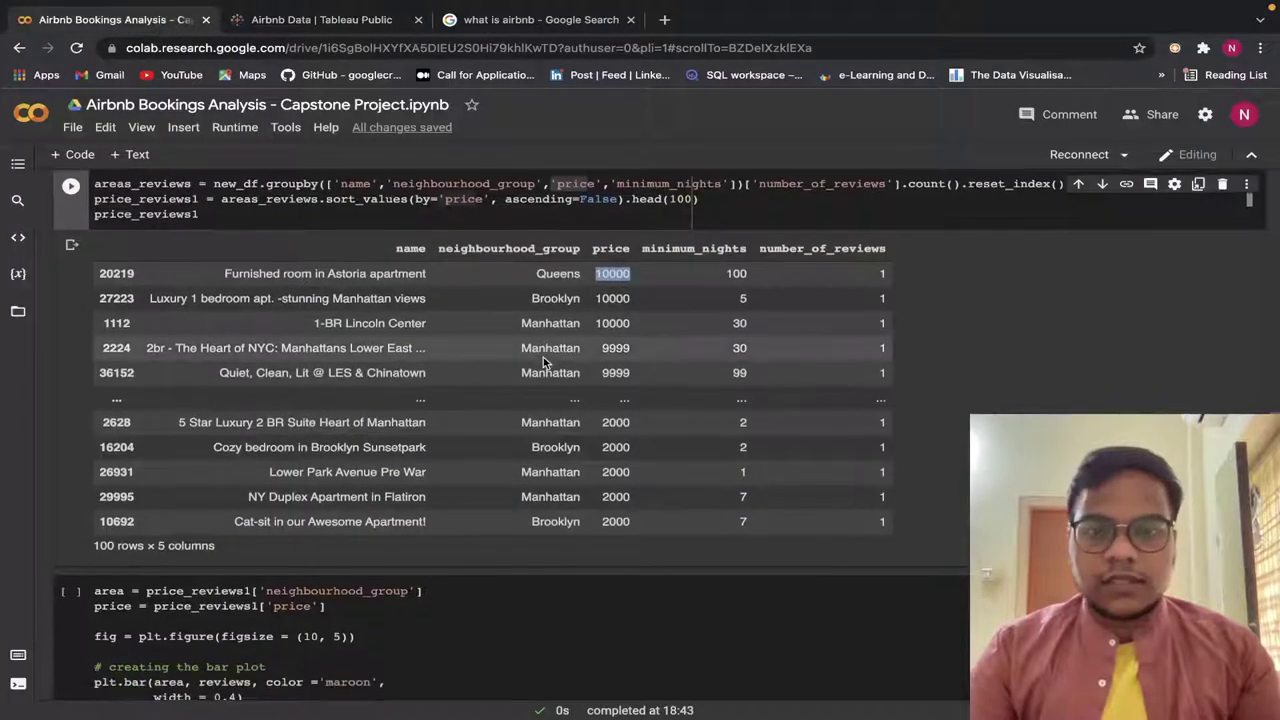
left_click(668, 283)
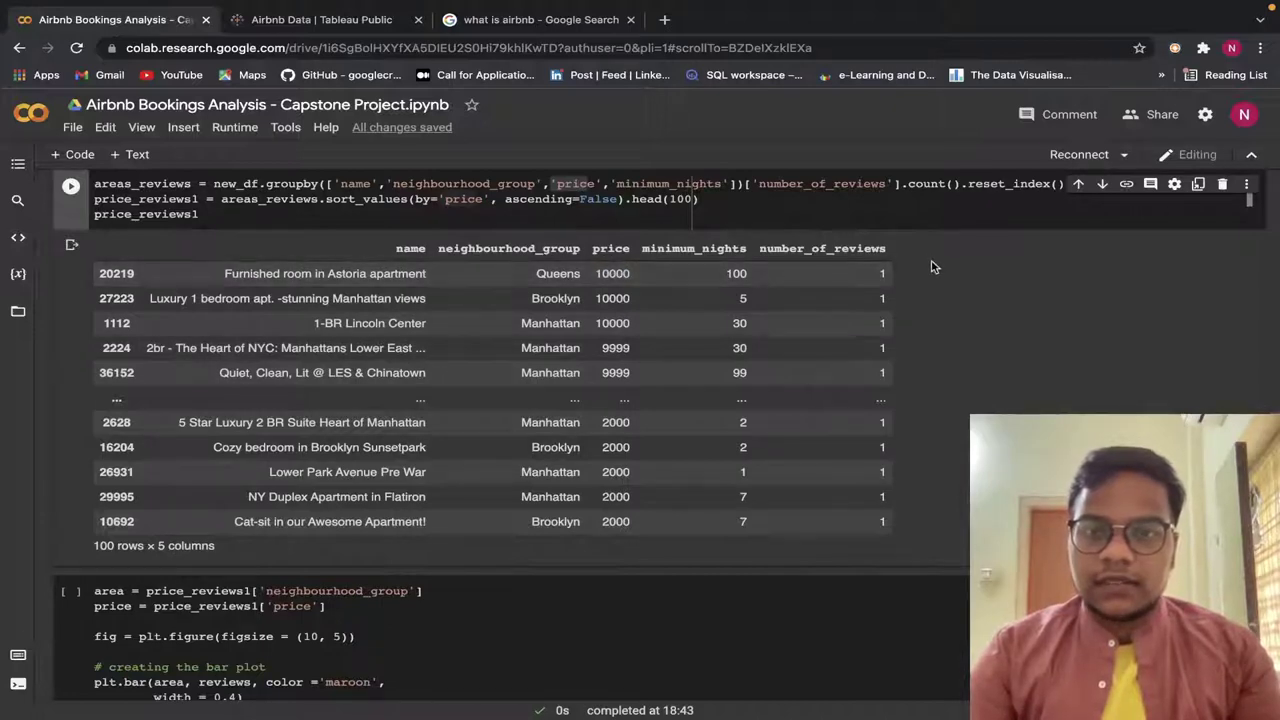
triple_click(880, 277)
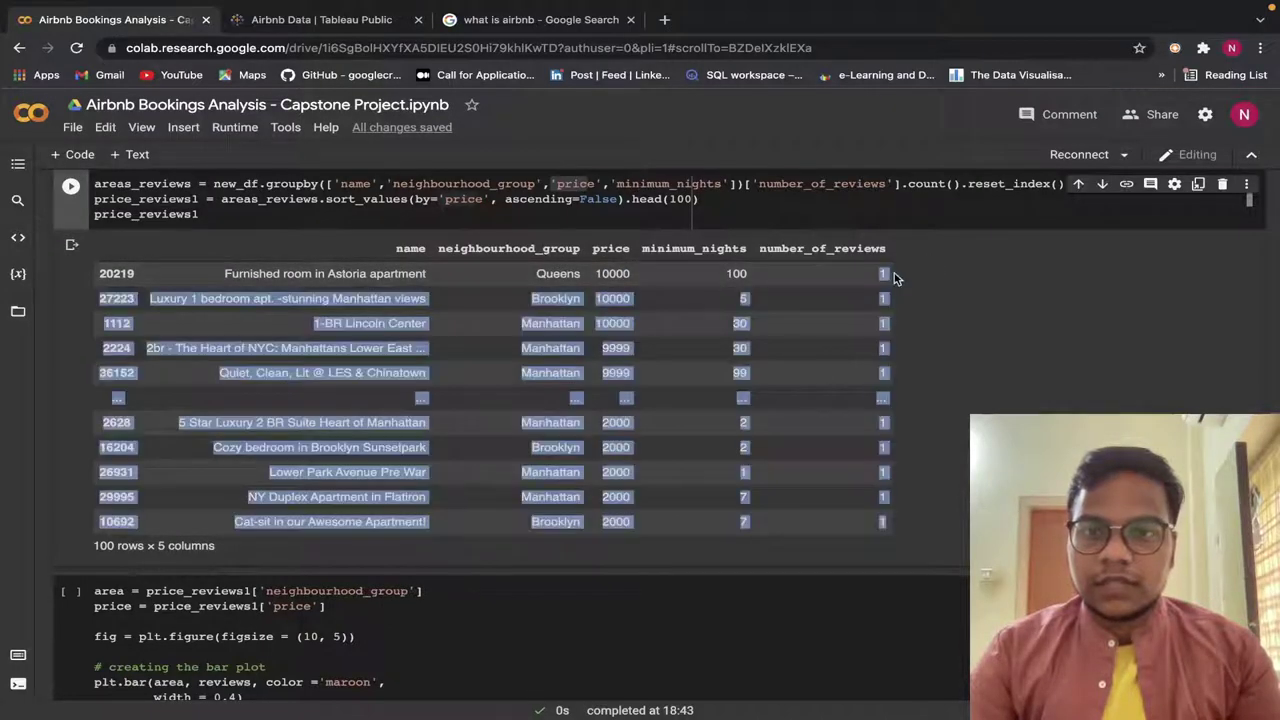
left_click(823, 274)
left_click_drag(755, 280, 706, 280)
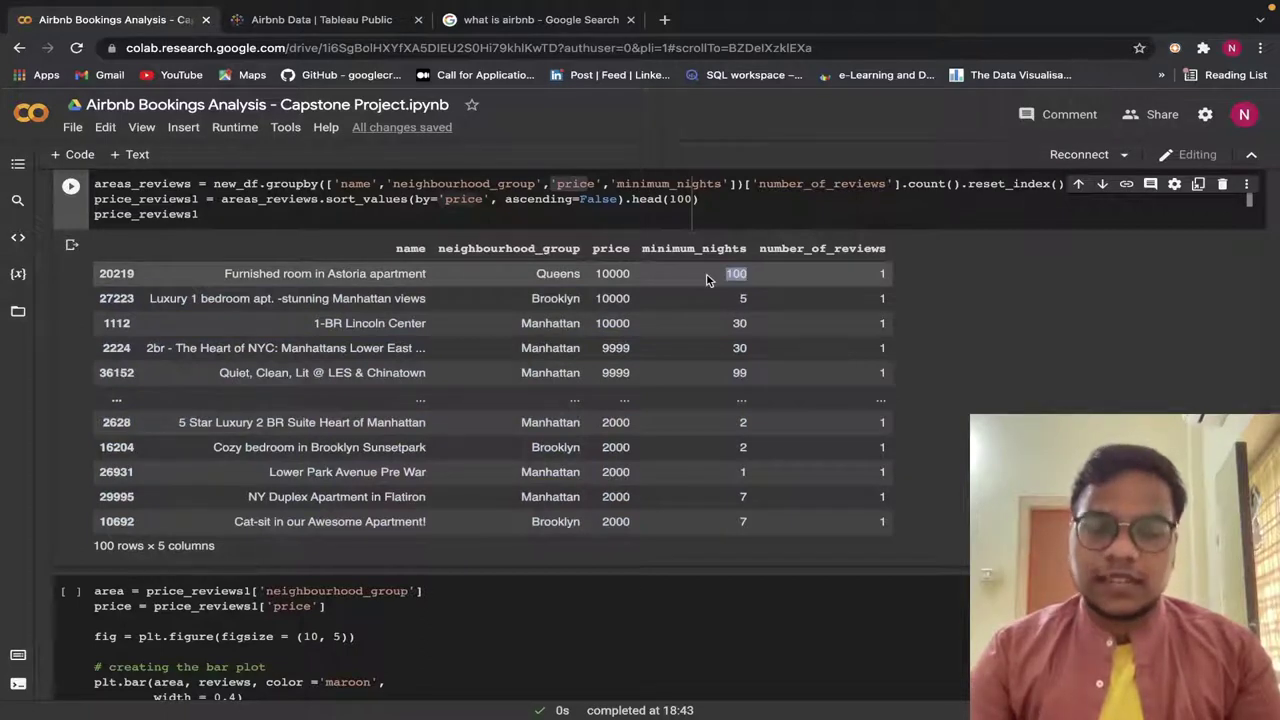
Review the Price vs Number of reviews bar chart, its plotting code and the review-sorted price_reviews output.
scroll(706, 280, "down", 5)
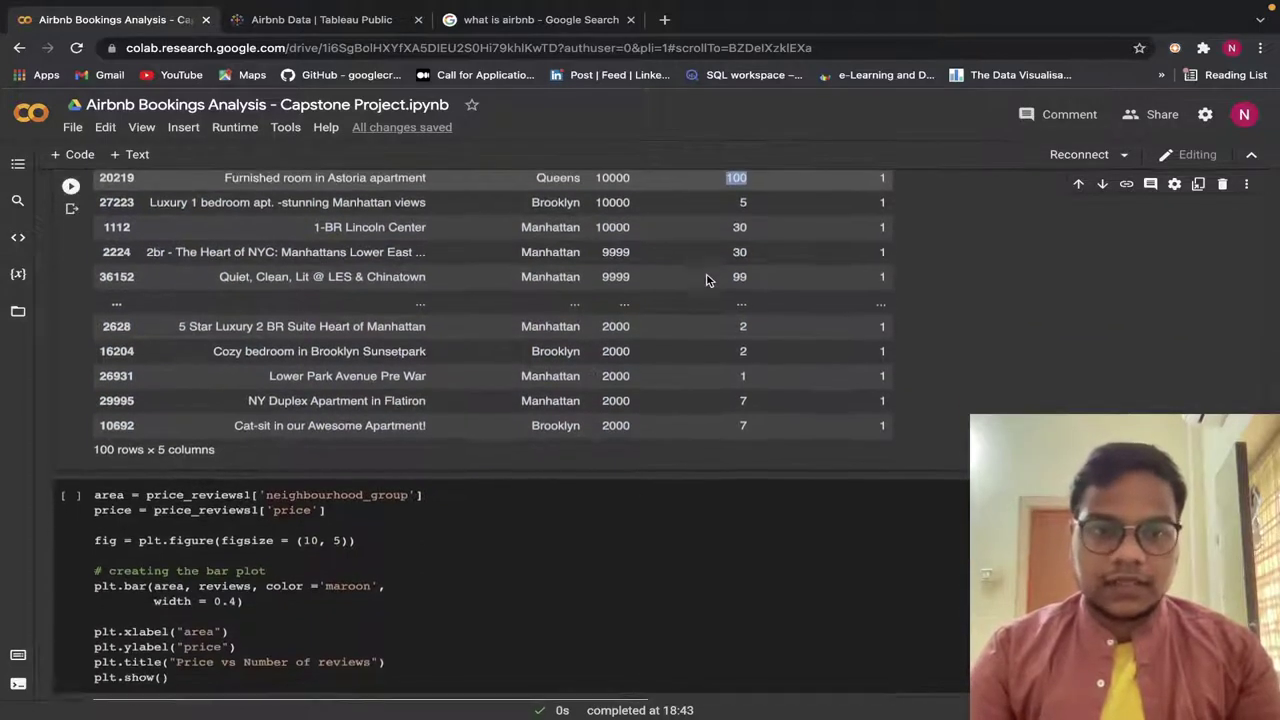
scroll(706, 280, "down", 2)
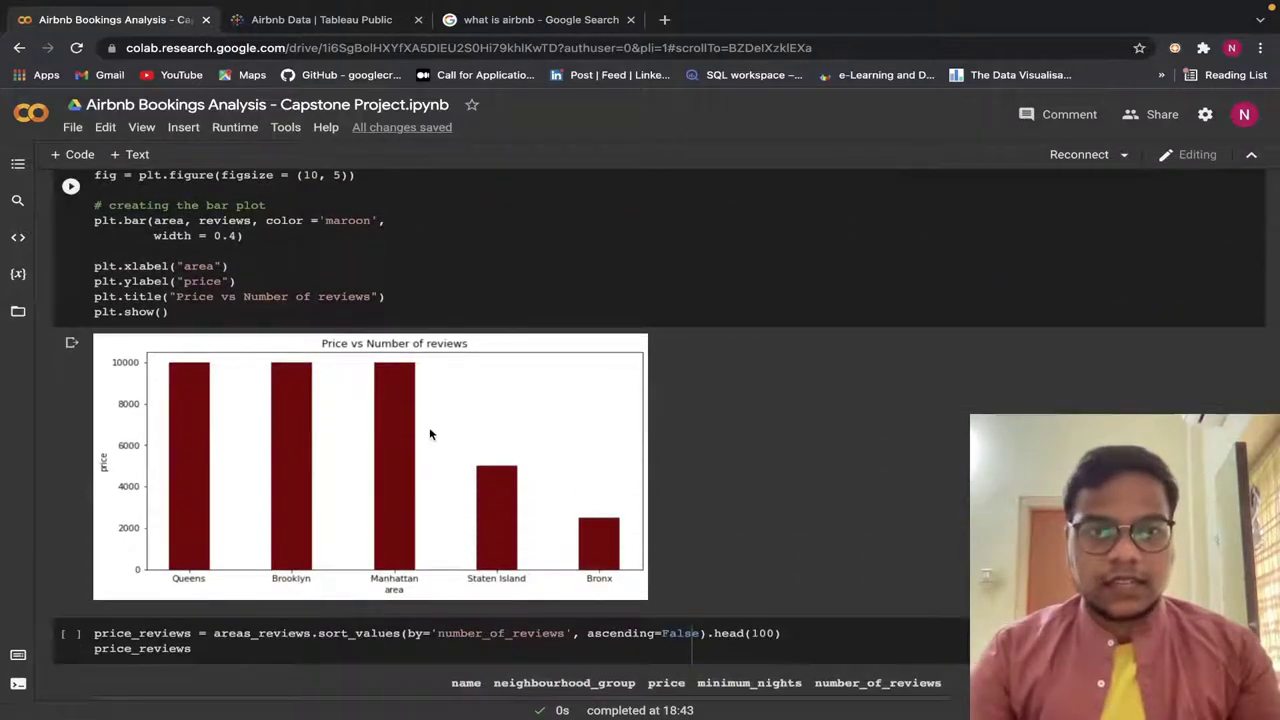
scroll(430, 434, "down", 2)
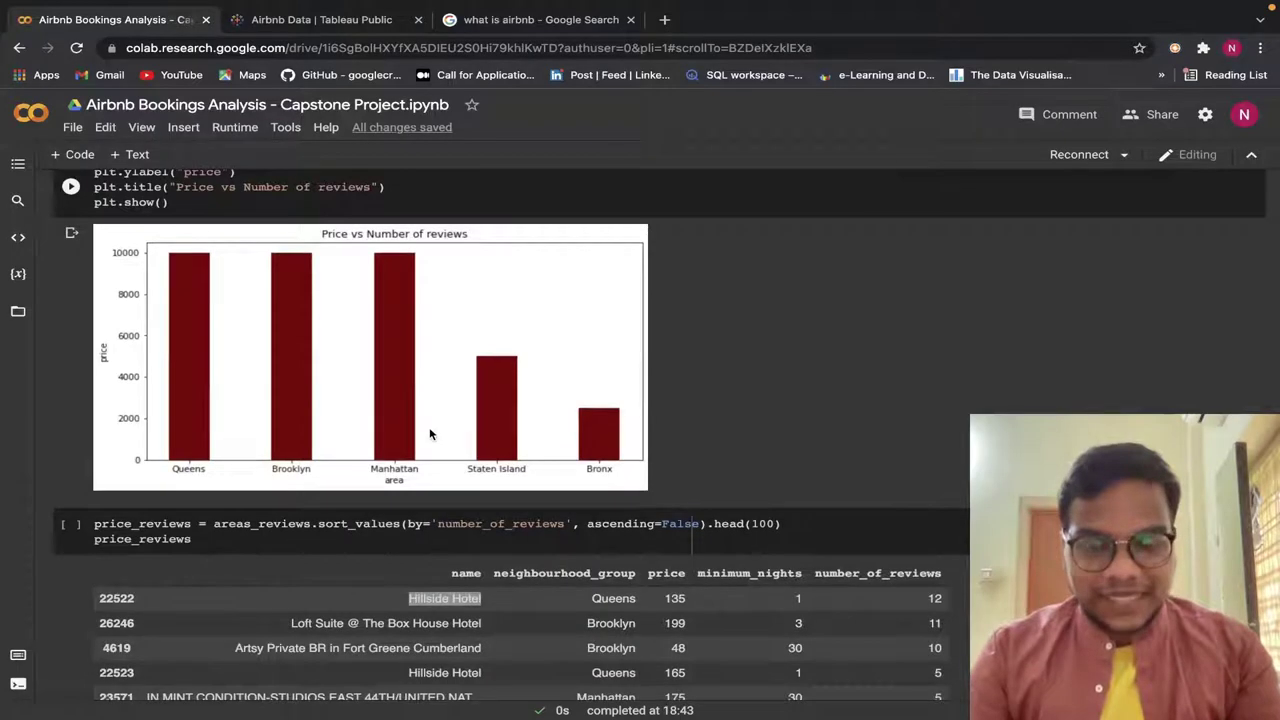
scroll(430, 434, "down", 1)
scroll(430, 434, "down", 10)
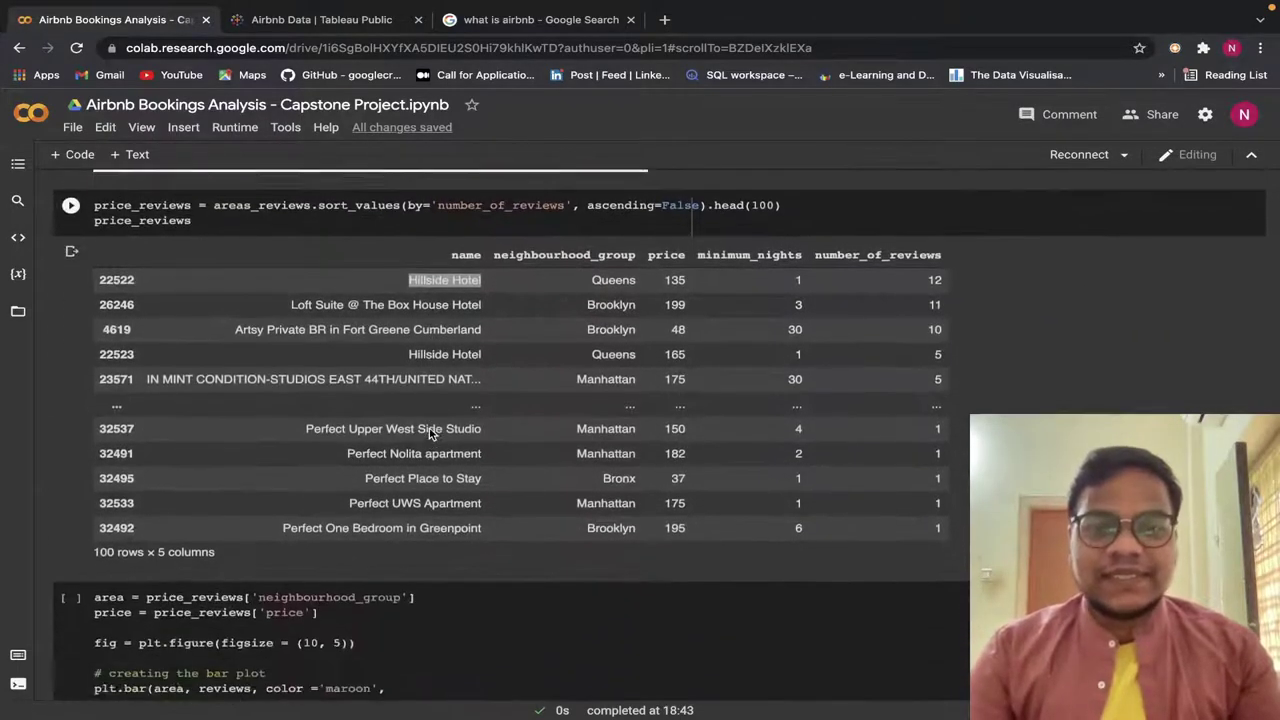
Highlight the first Hillside Hotel row's number of reviews and minimum nights in the price_reviews table.
scroll(429, 433, "up", 7)
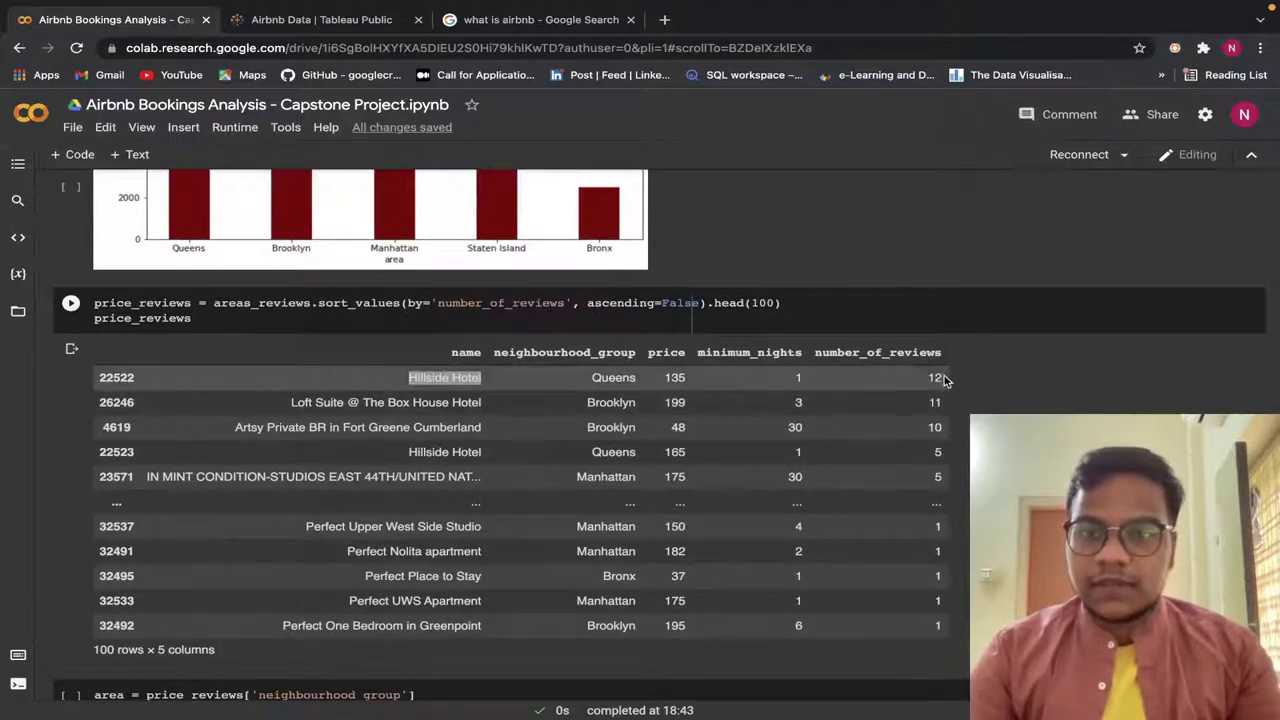
triple_click(958, 378)
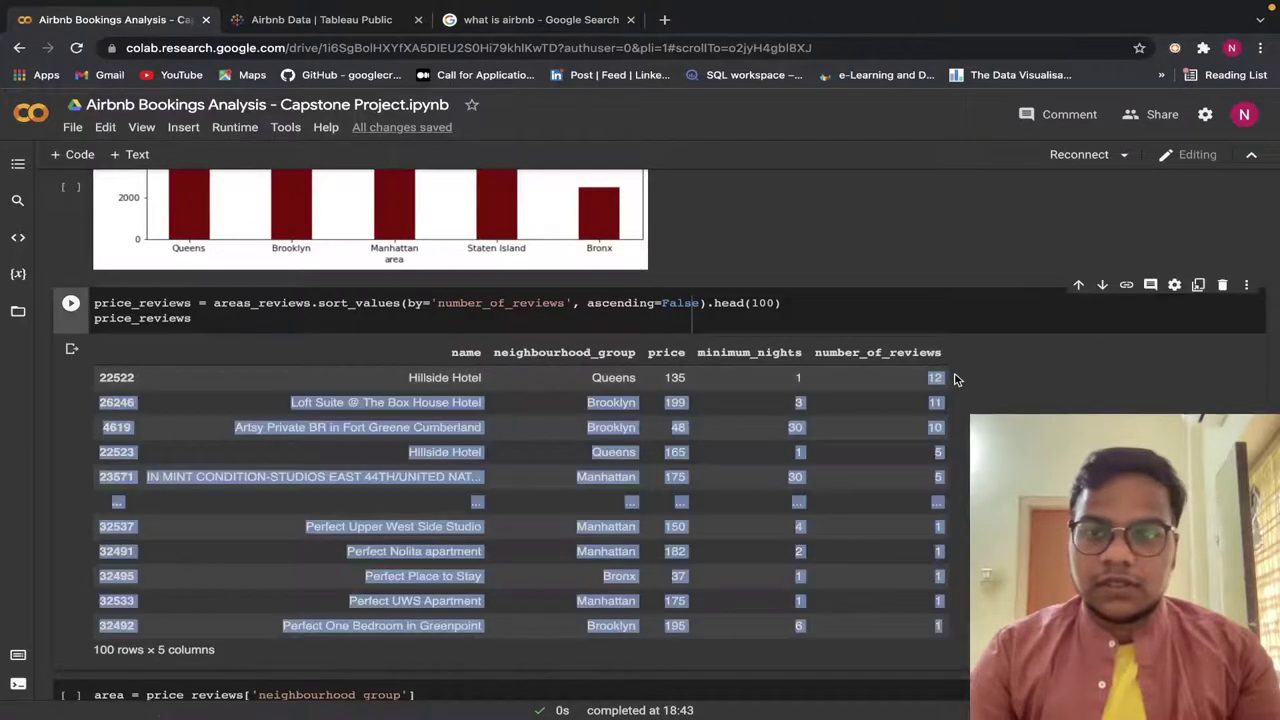
left_click(880, 384)
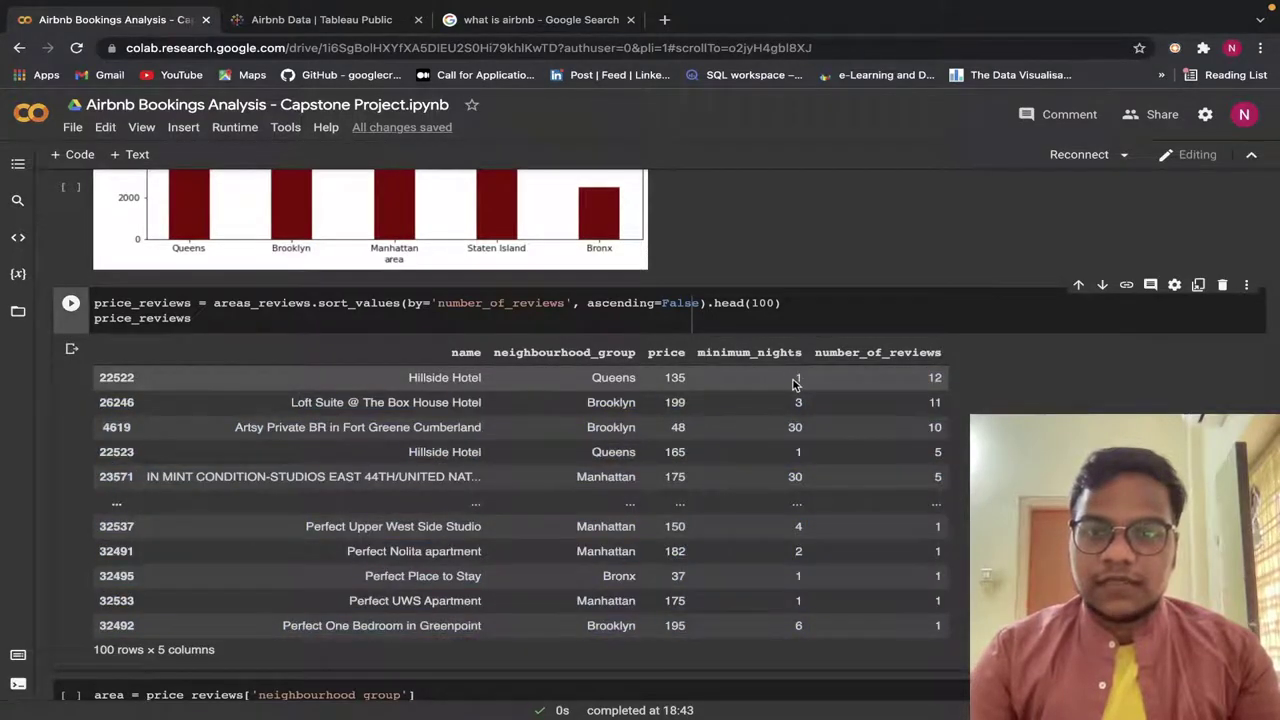
scroll(807, 381, "up", 1)
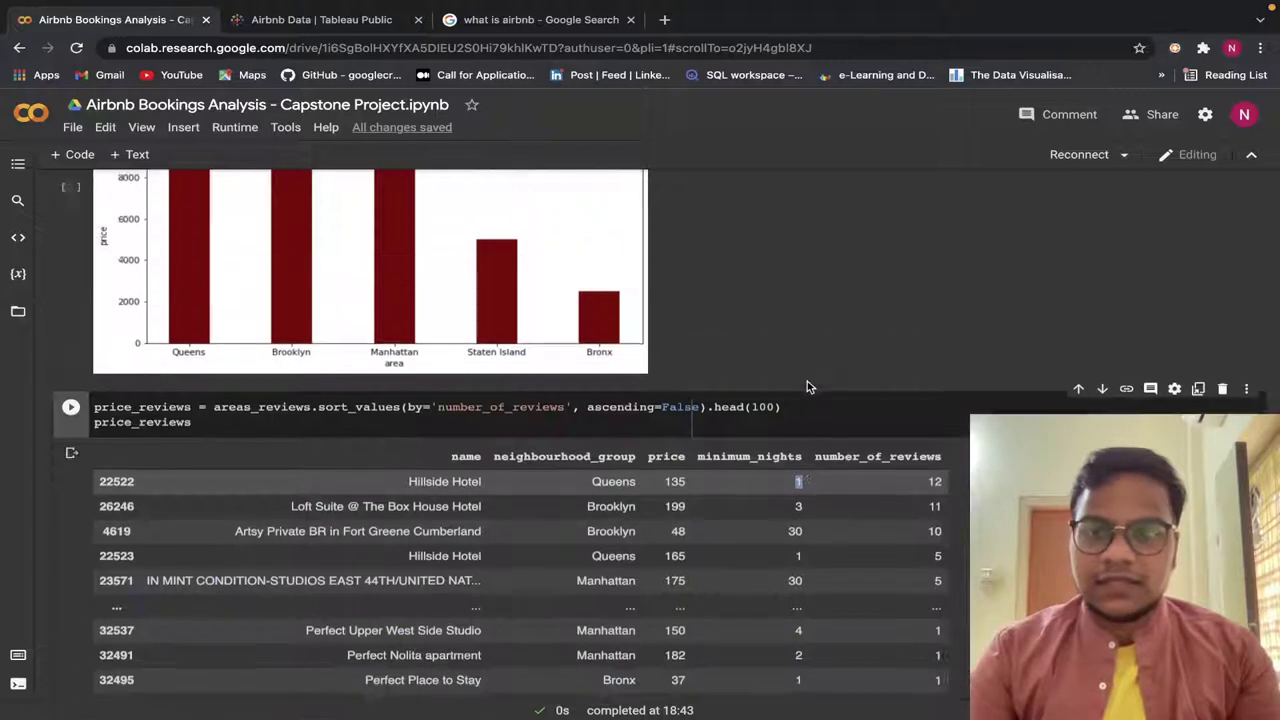
Compare the price-sorted listings and their bar chart with the price_reviews table, highlighting the first Hillside Hotel row's price.
scroll(807, 381, "down", 14)
scroll(807, 381, "up", 3)
left_click(790, 236)
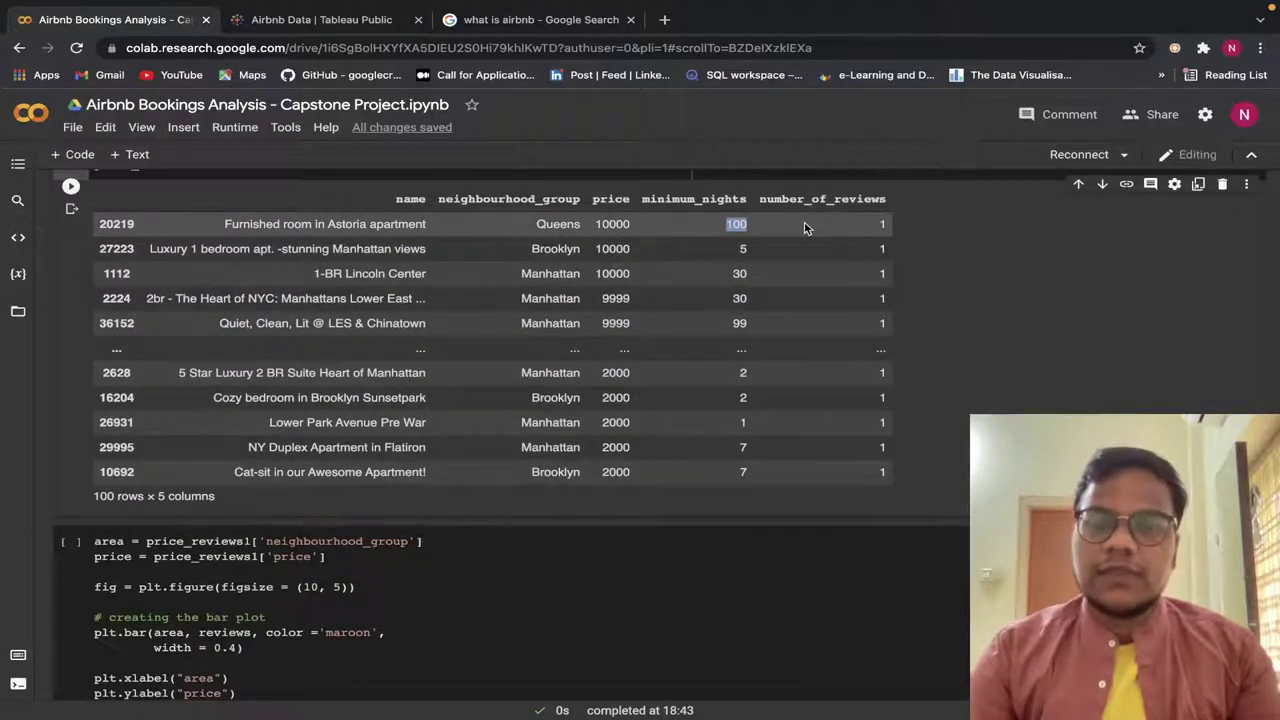
scroll(732, 268, "down", 3)
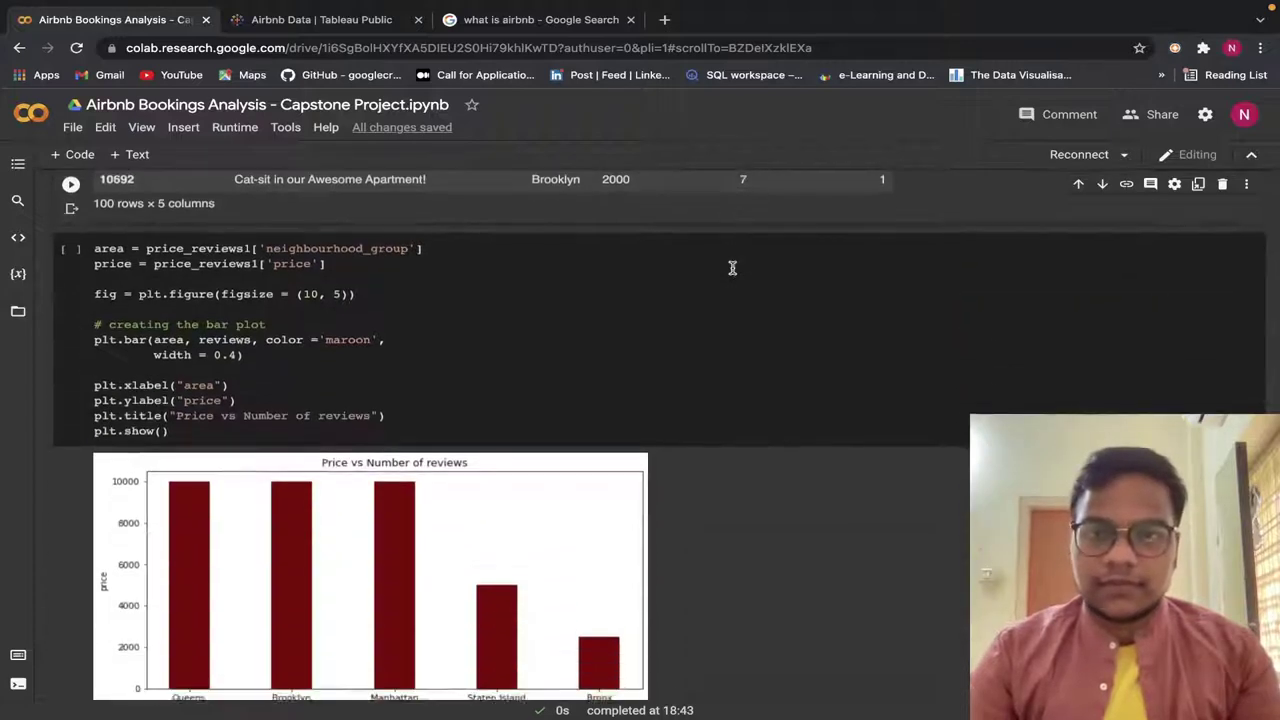
scroll(732, 268, "down", 1)
scroll(732, 268, "up", 5)
scroll(732, 268, "down", 5)
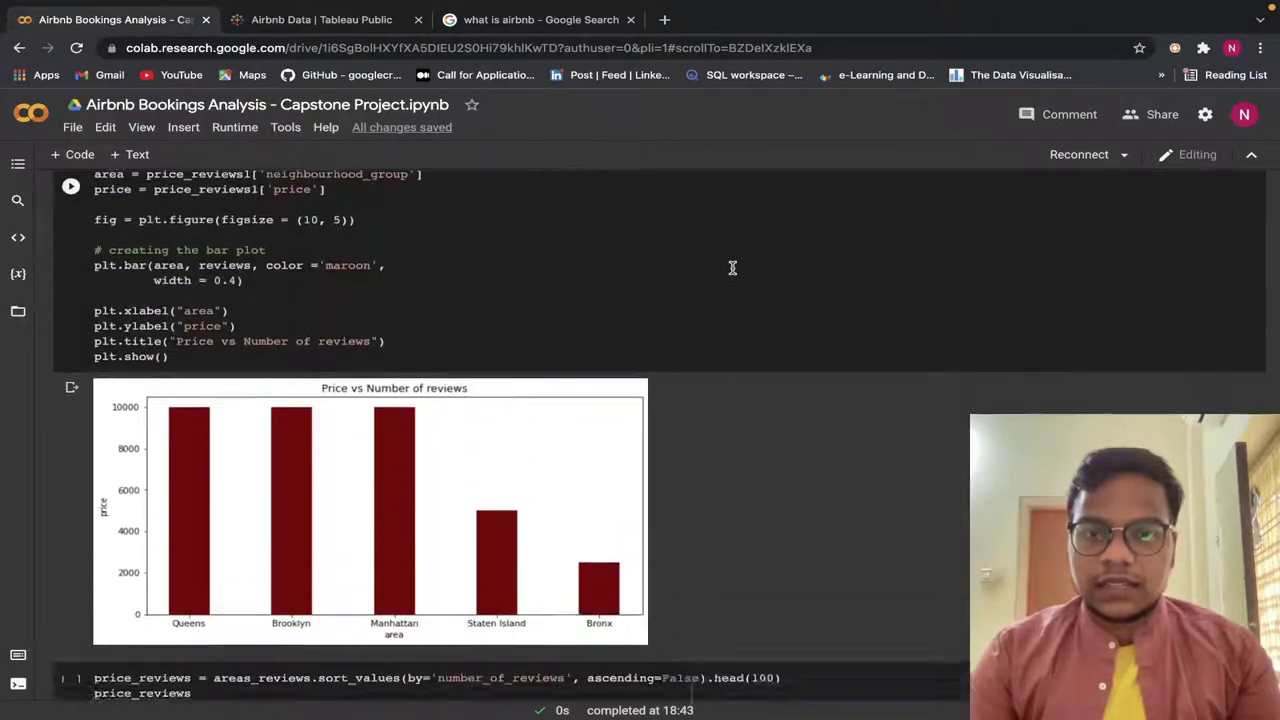
scroll(732, 268, "down", 5)
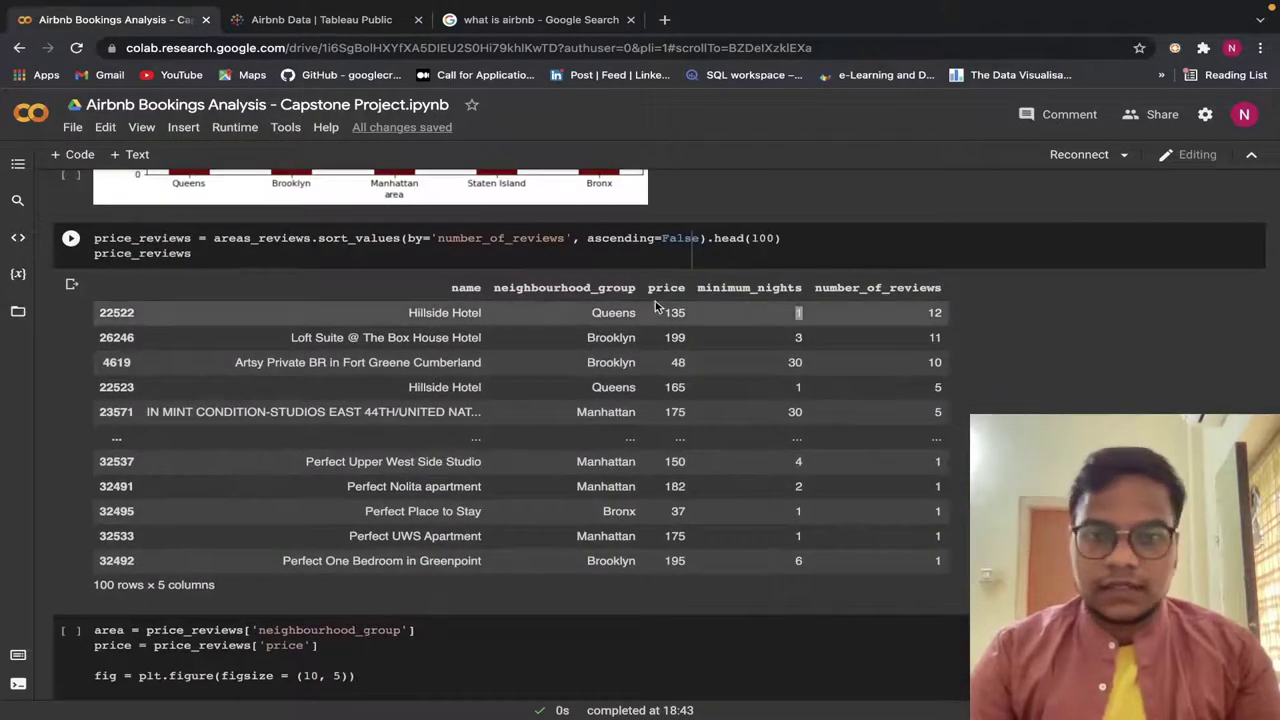
left_click(667, 312)
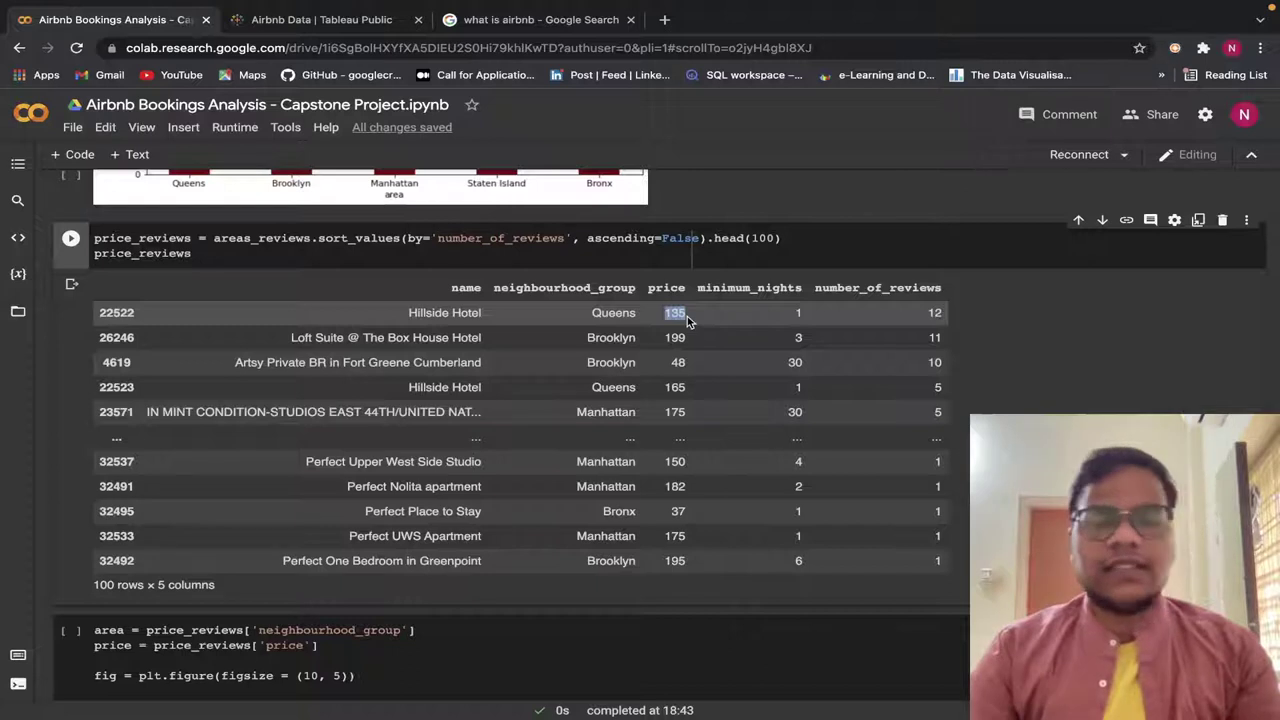
Move past the price chart to question 3 and highlight the first busiest_hosts row's host name and neighbourhood group.
scroll(687, 316, "down", 5)
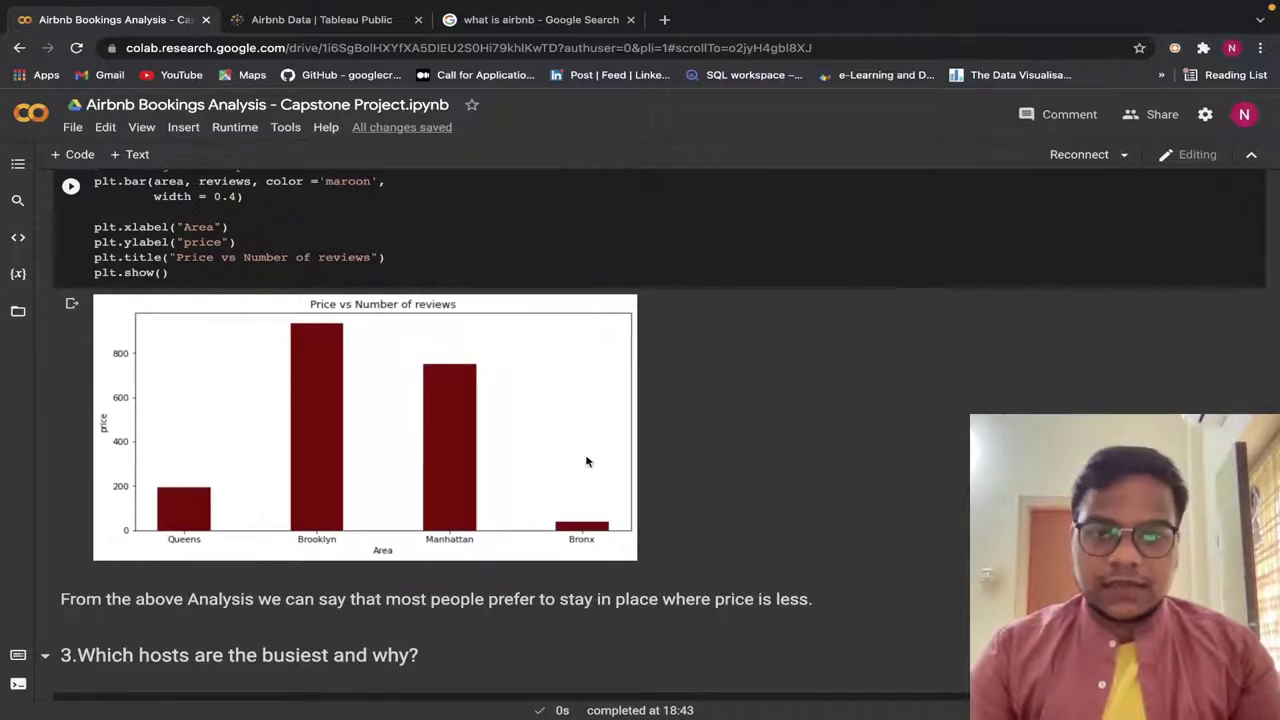
scroll(464, 429, "down", 5)
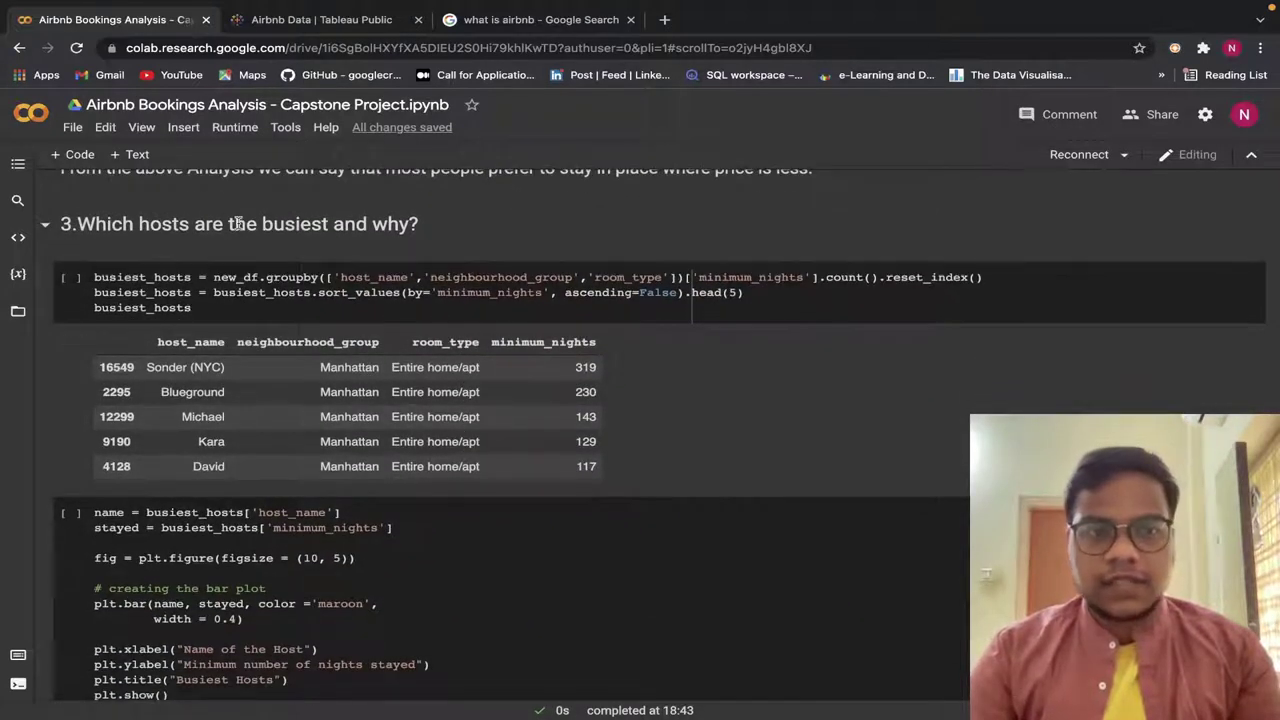
scroll(350, 300, "down", 1)
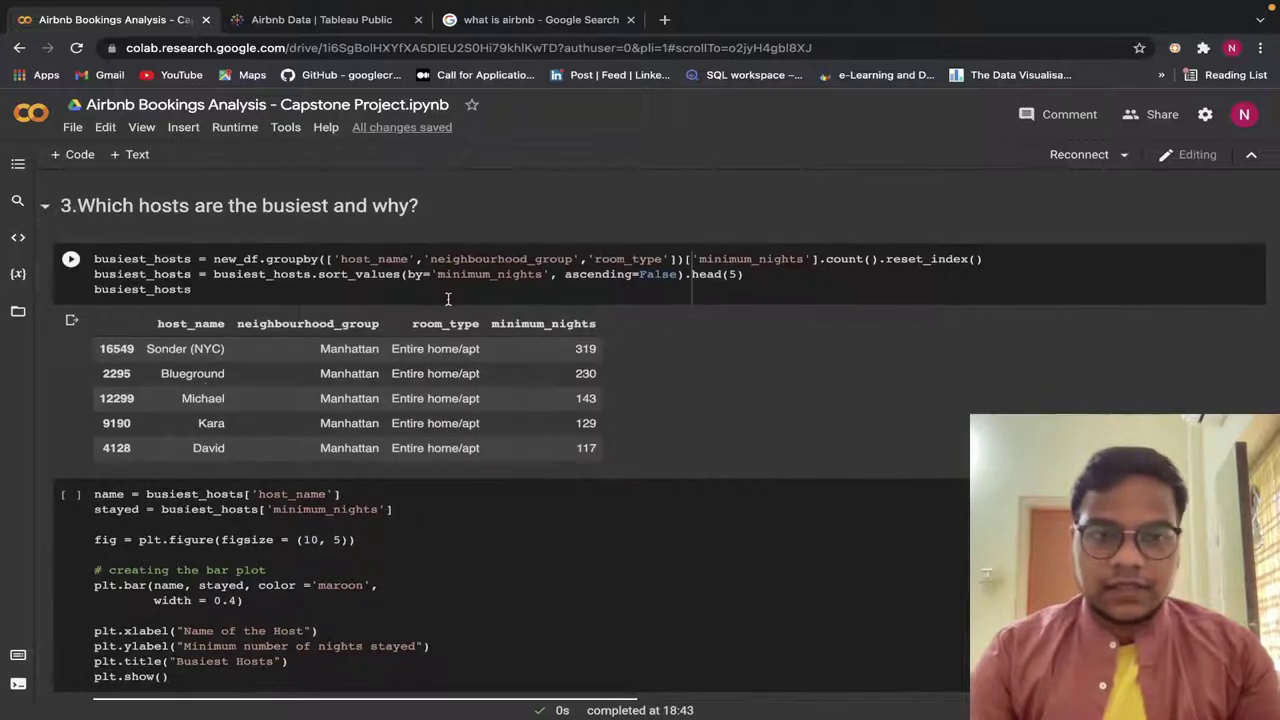
left_click_drag(146, 349, 225, 349)
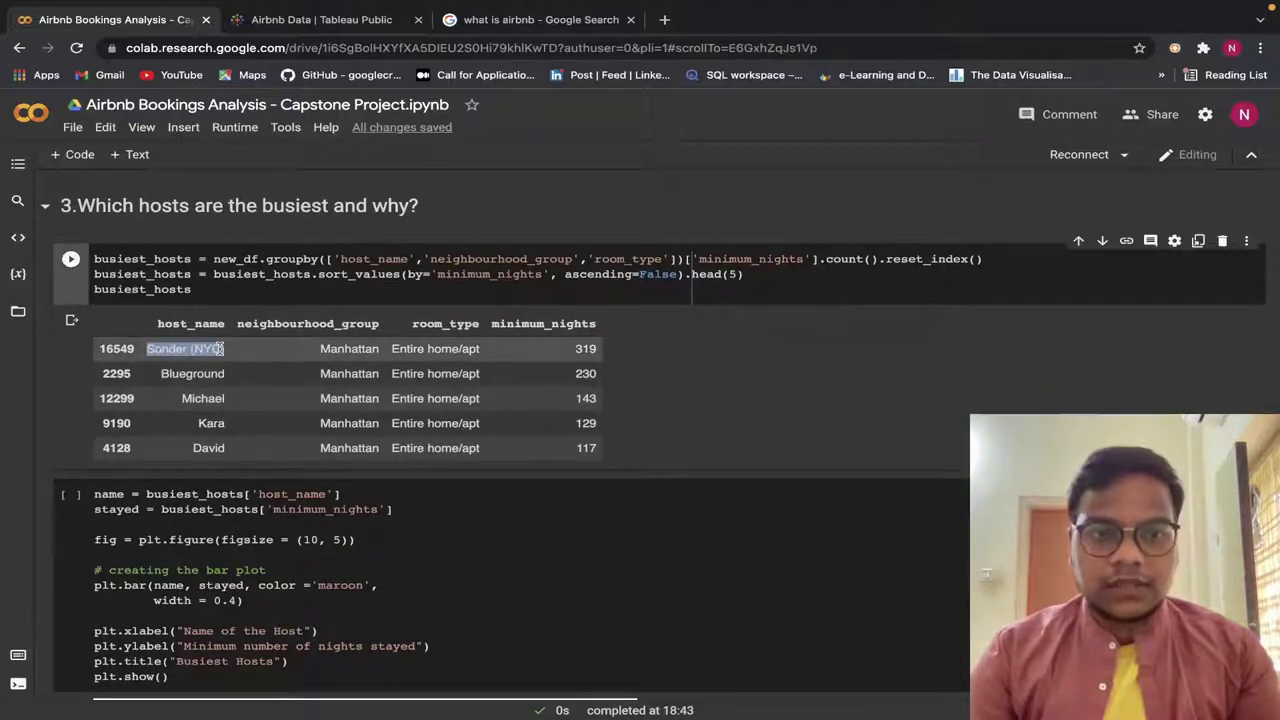
left_click_drag(318, 349, 380, 349)
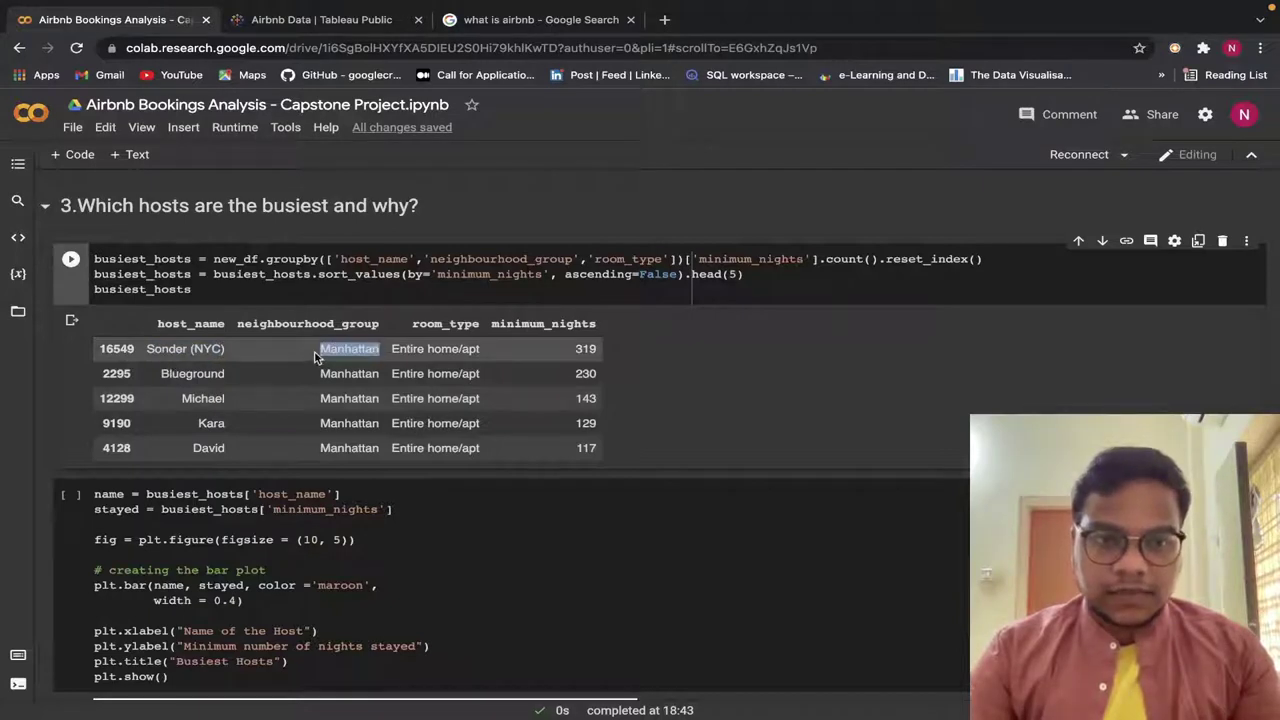
Highlight the top rows of the busiest_hosts table, starting at Sonder (NYC), and the minimum_nights column's heading and first value.
left_click(145, 351)
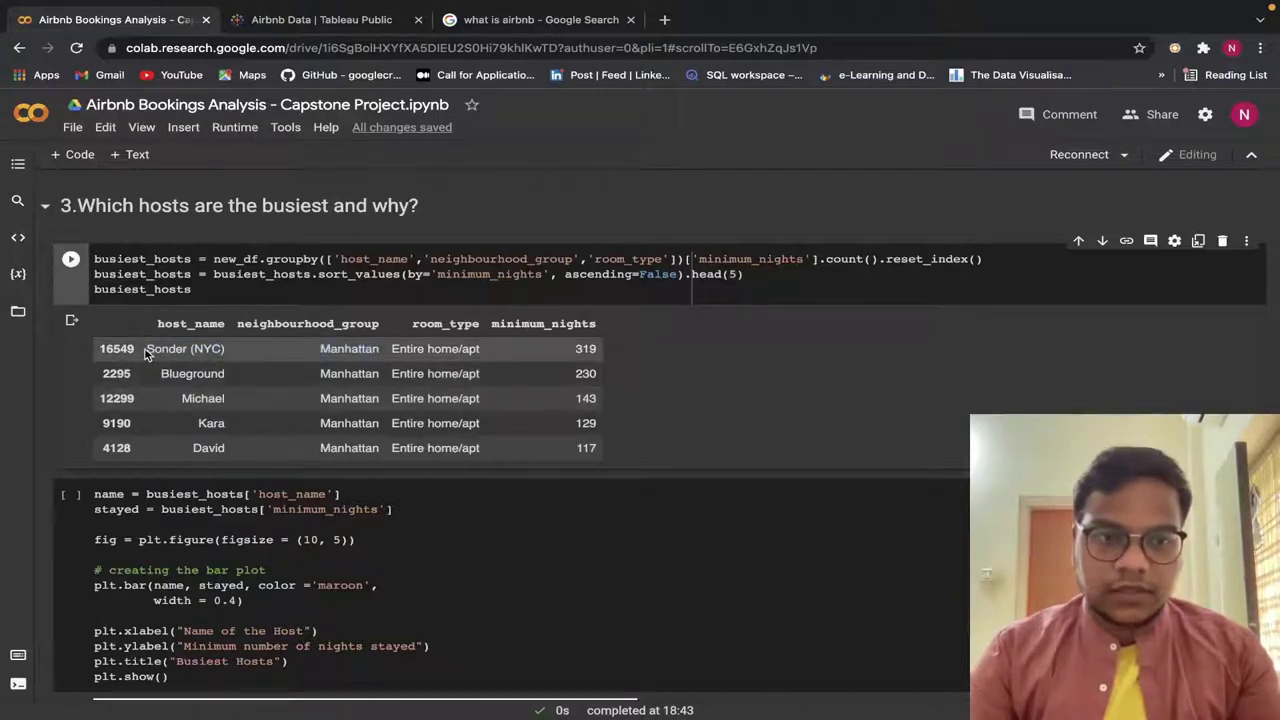
left_click_drag(145, 351, 430, 376)
left_click(543, 331)
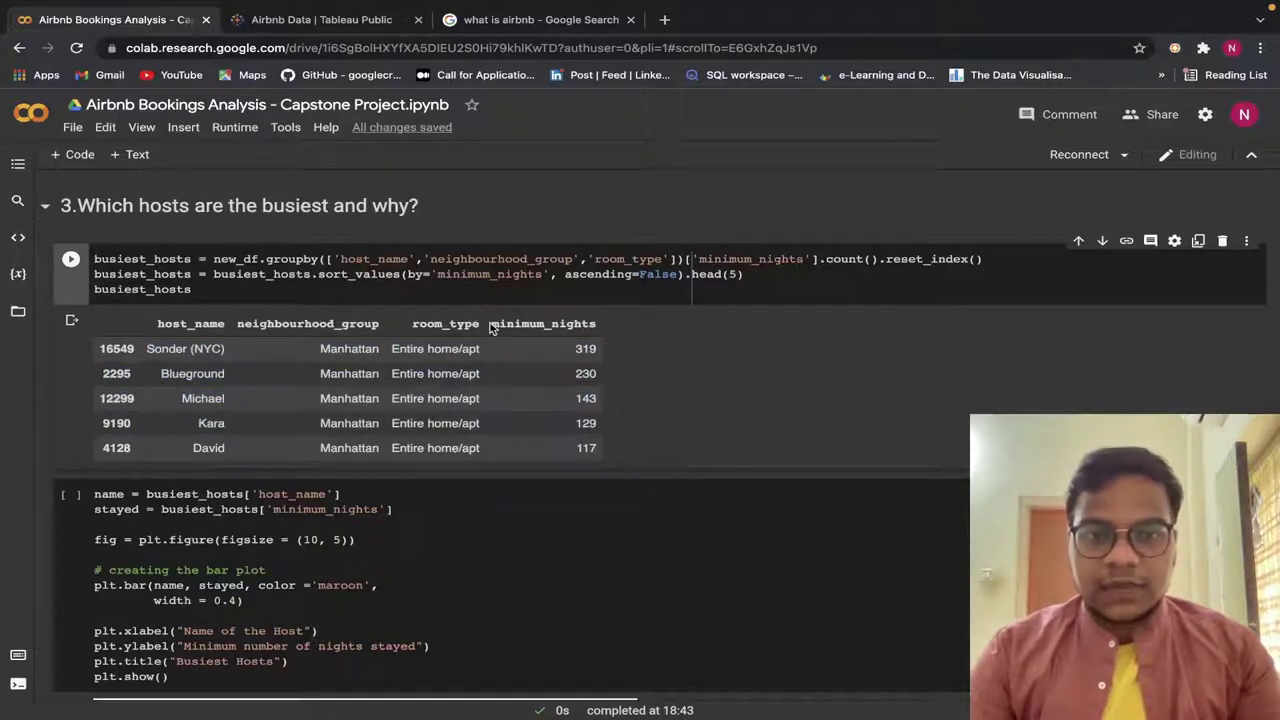
left_click_drag(492, 329, 623, 354)
left_click(590, 349)
left_click(627, 356)
Review the Busiest Hosts bar chart, its plotting code and the written list of busiest hosts.
scroll(626, 356, "down", 3)
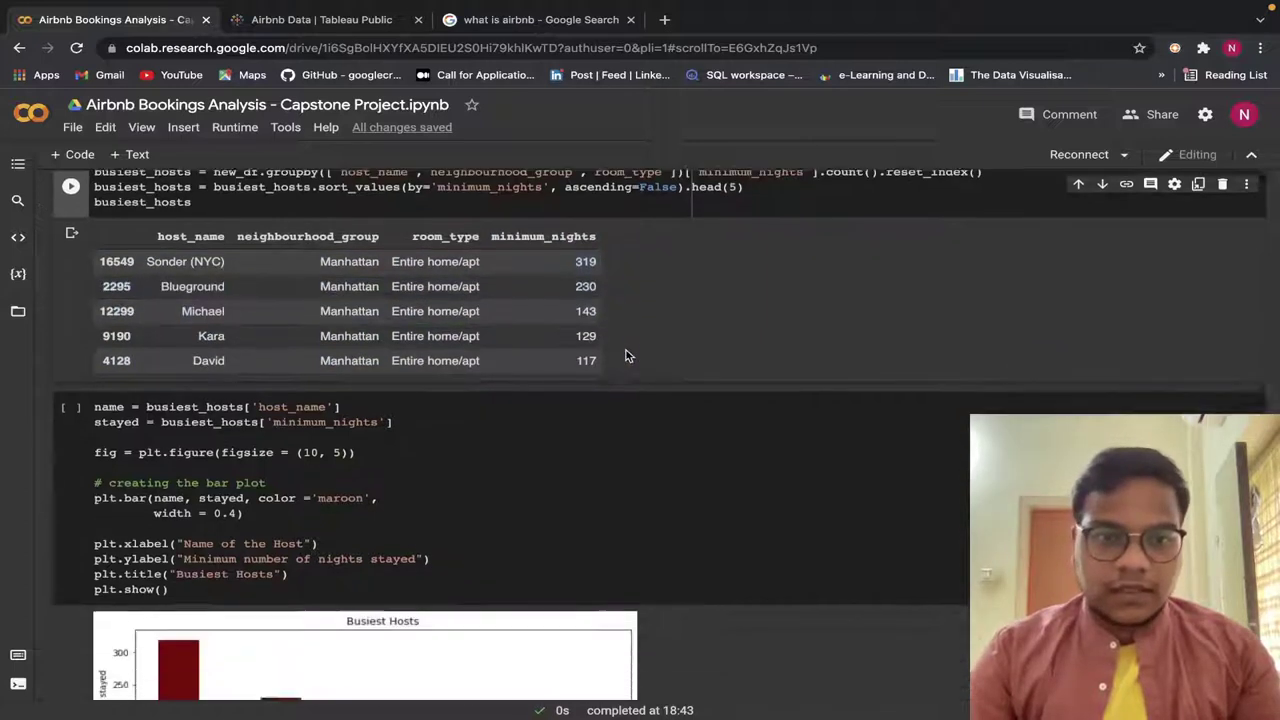
scroll(289, 444, "down", 1)
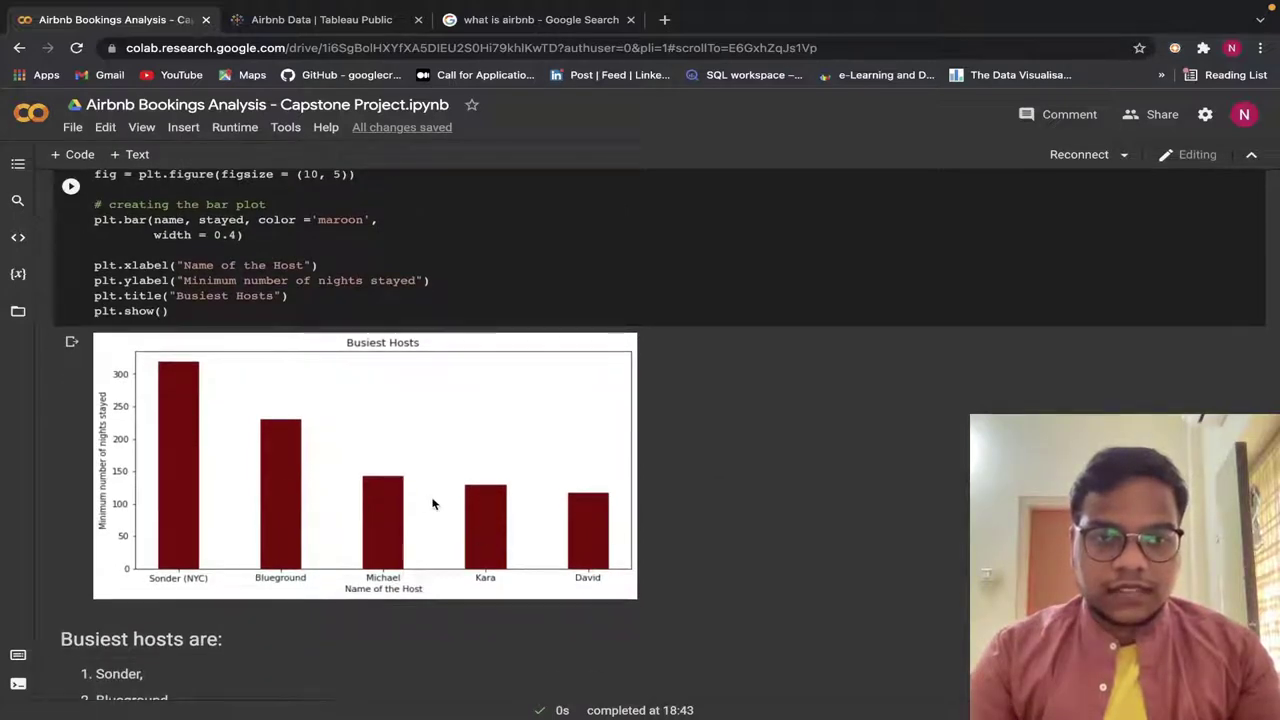
scroll(433, 503, "down", 1)
Go to question 4 on traffic and highlight minimum_nights in the traffic_areas code and the first two rows' room types.
scroll(433, 503, "down", 7)
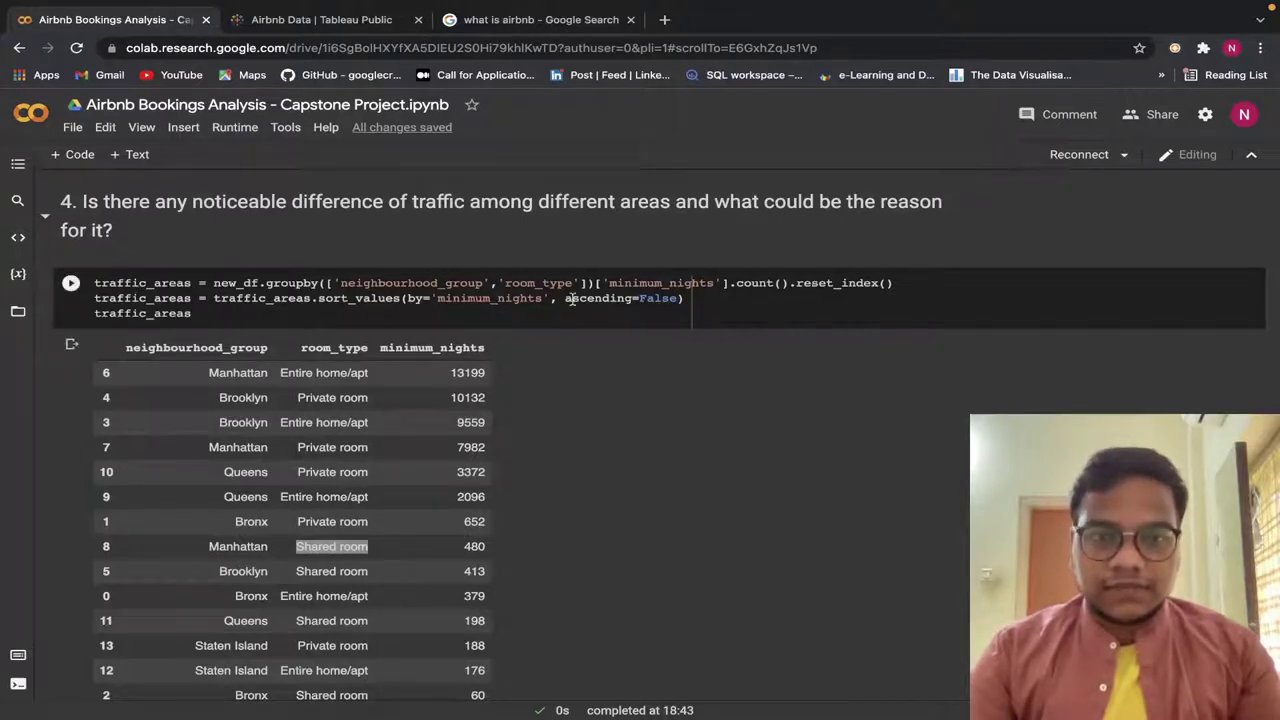
scroll(572, 299, "down", 1)
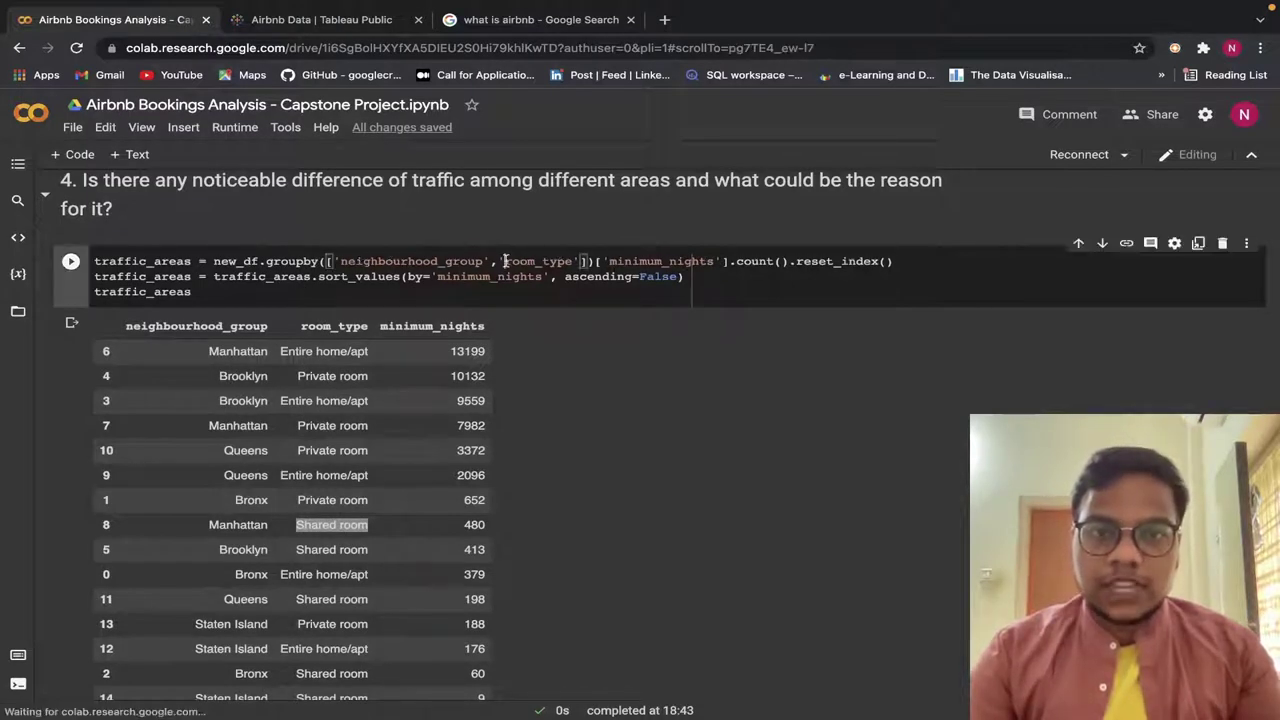
left_click_drag(504, 261, 718, 262)
scroll(524, 339, "down", 1)
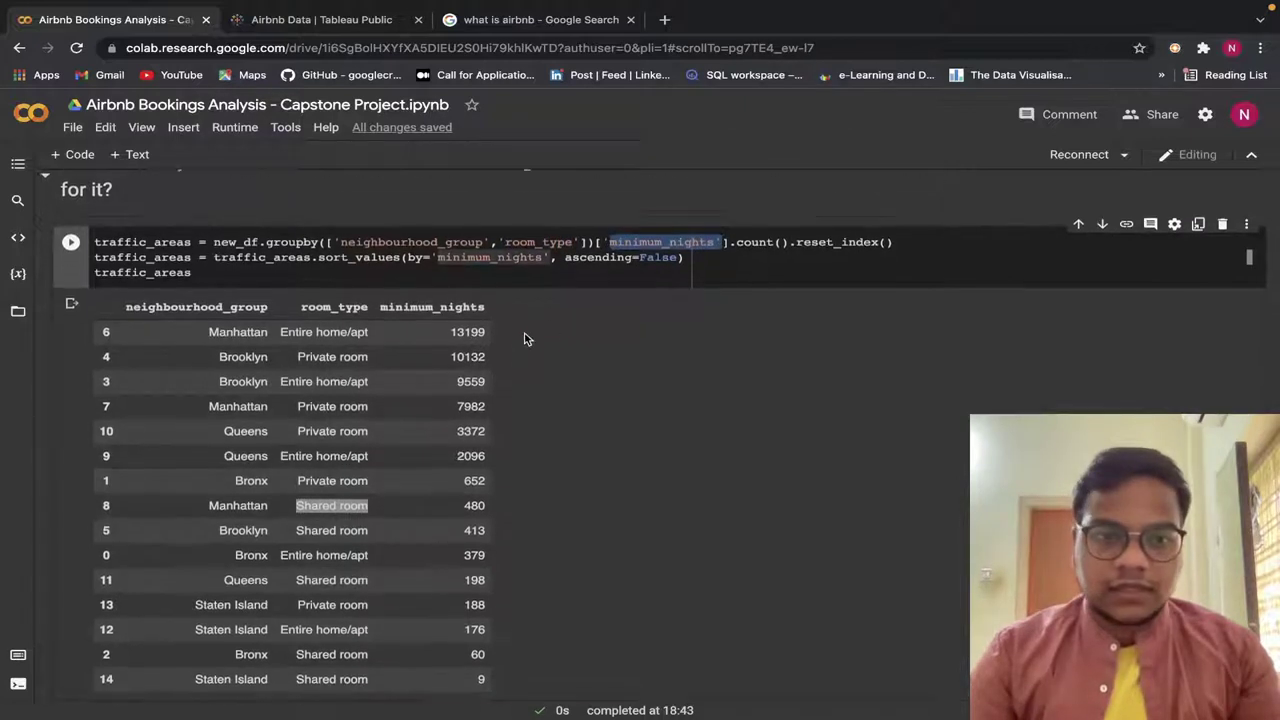
left_click(338, 451)
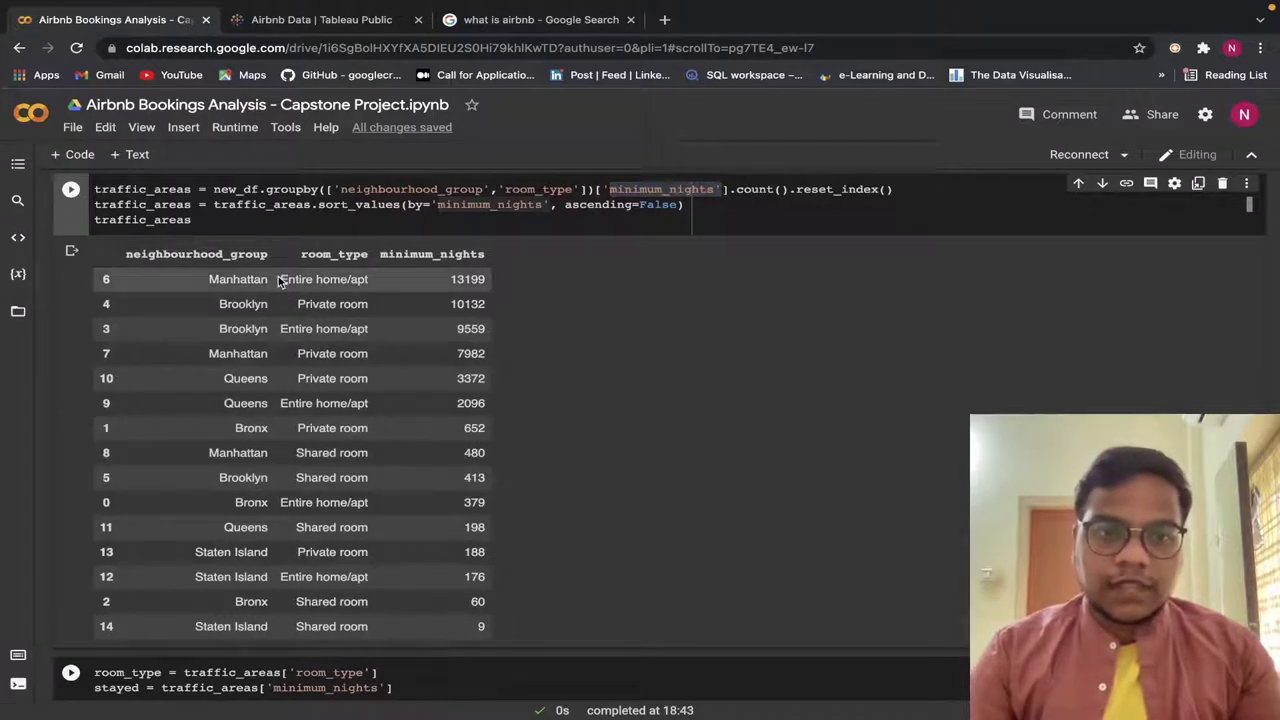
left_click_drag(281, 282, 368, 305)
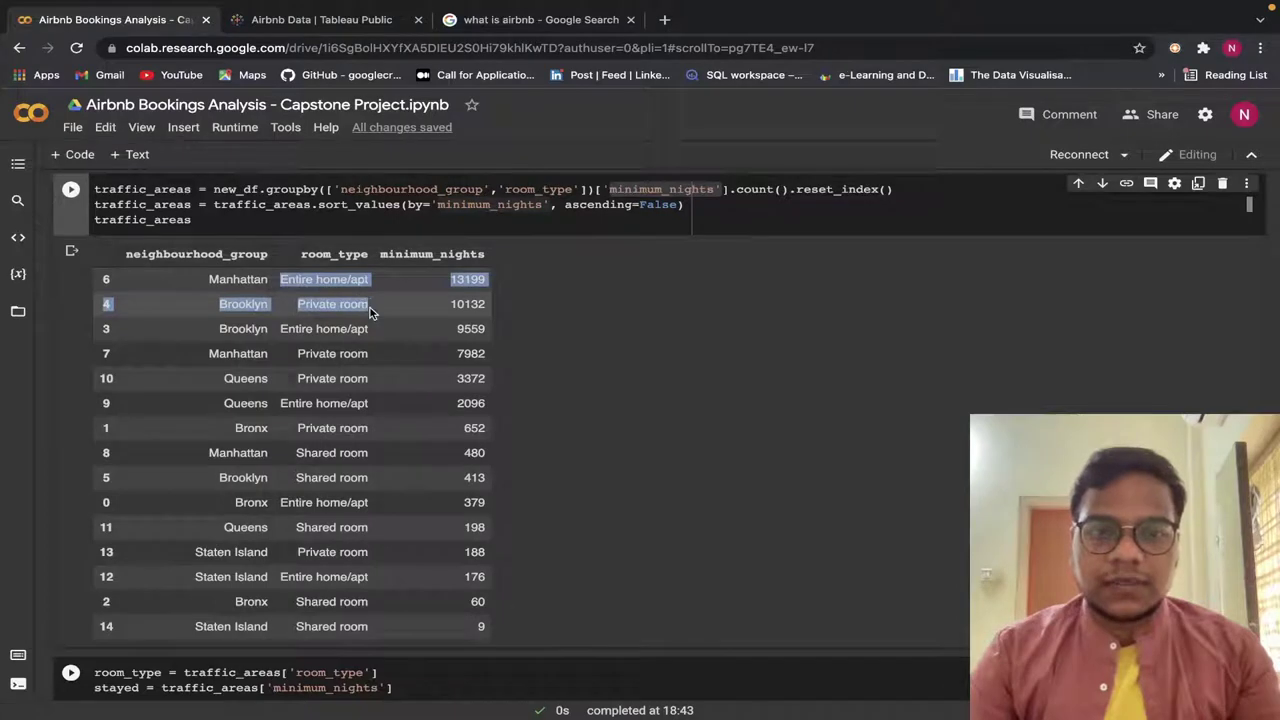
Review the Traffic Areas bar chart by room type, its plotting code and the closing conclusion of the notebook.
scroll(367, 413, "down", 5)
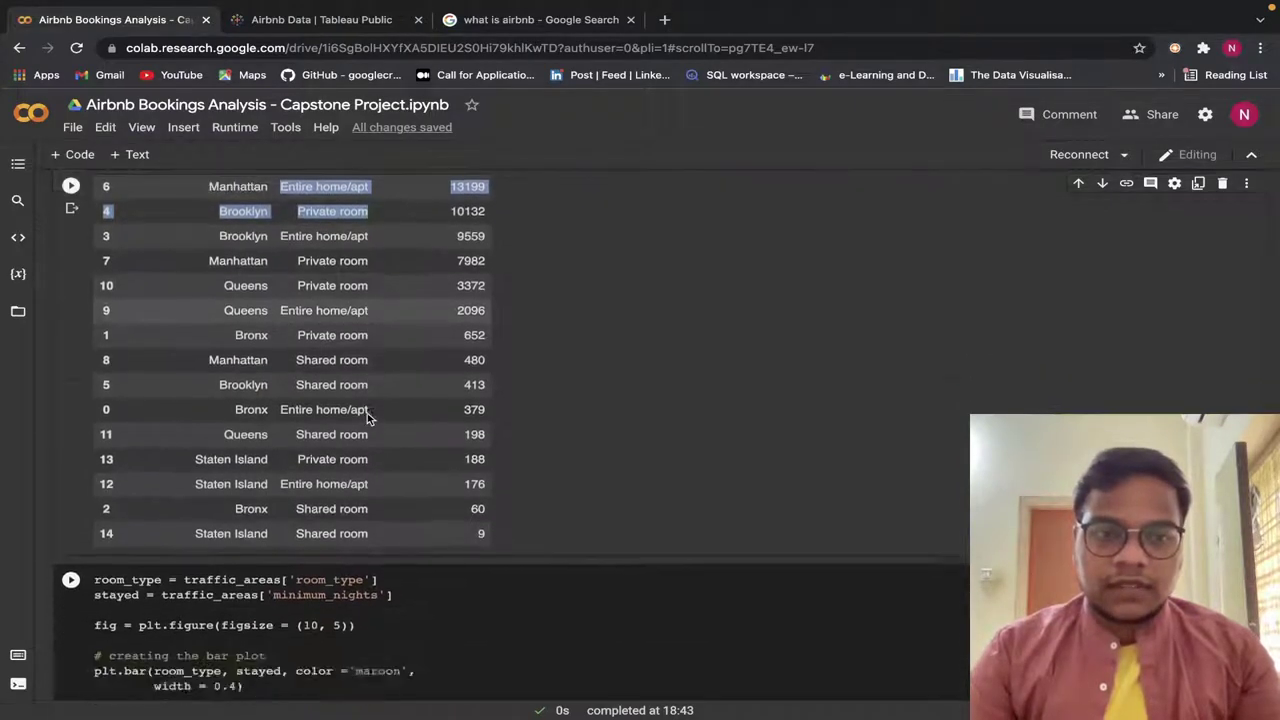
scroll(367, 413, "down", 3)
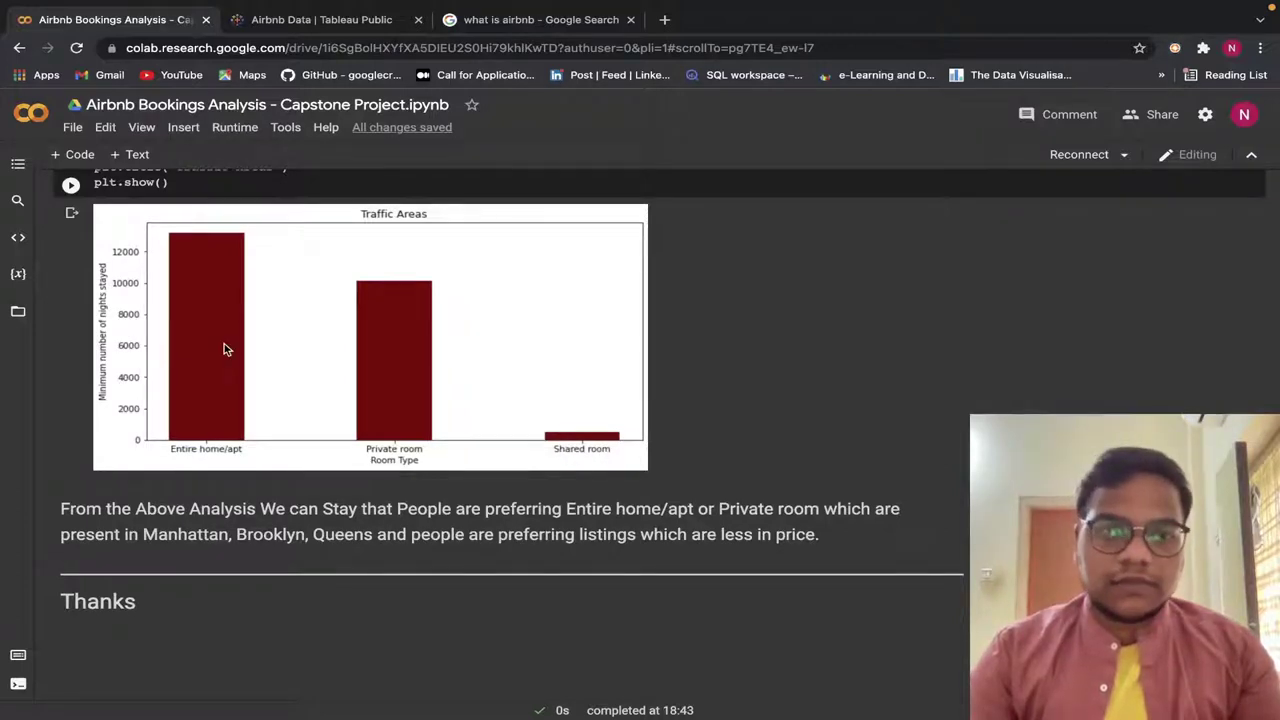
scroll(382, 385, "up", 2)
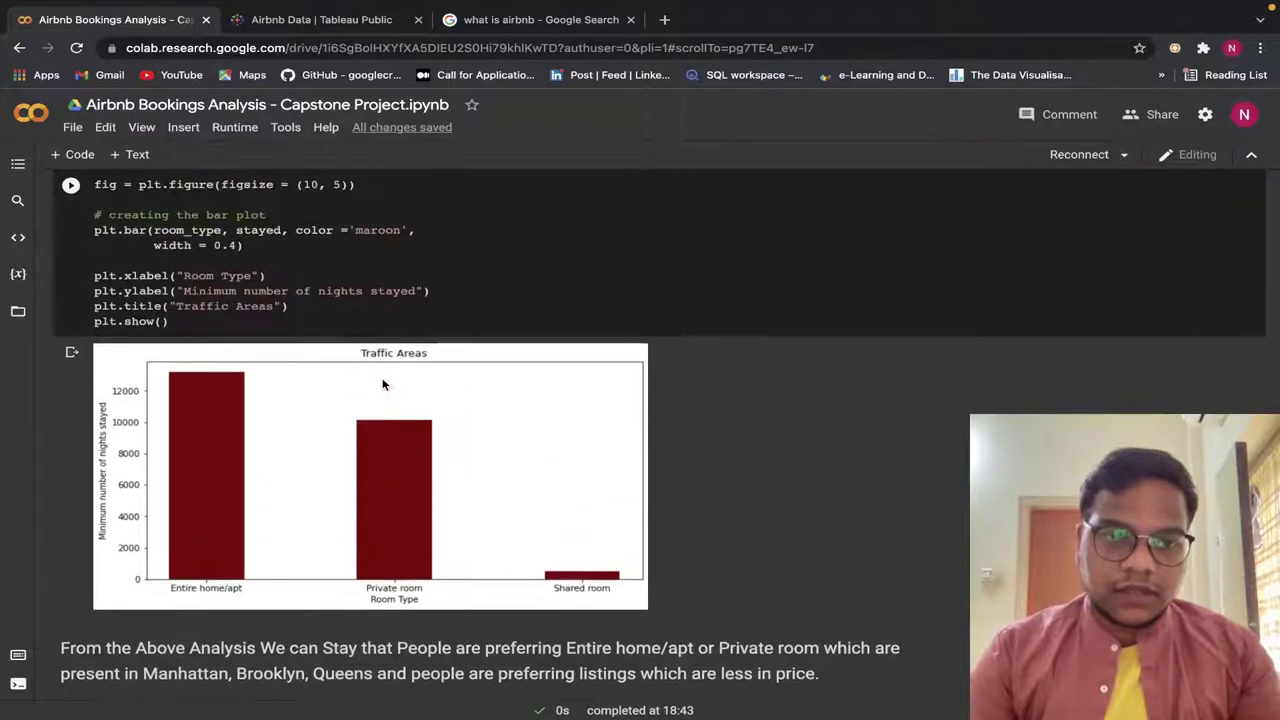
scroll(382, 385, "down", 4)
Go back through the notebook to its introduction and review the What is Airbnb? text and the list of analysis questions.
scroll(382, 385, "up", 10)
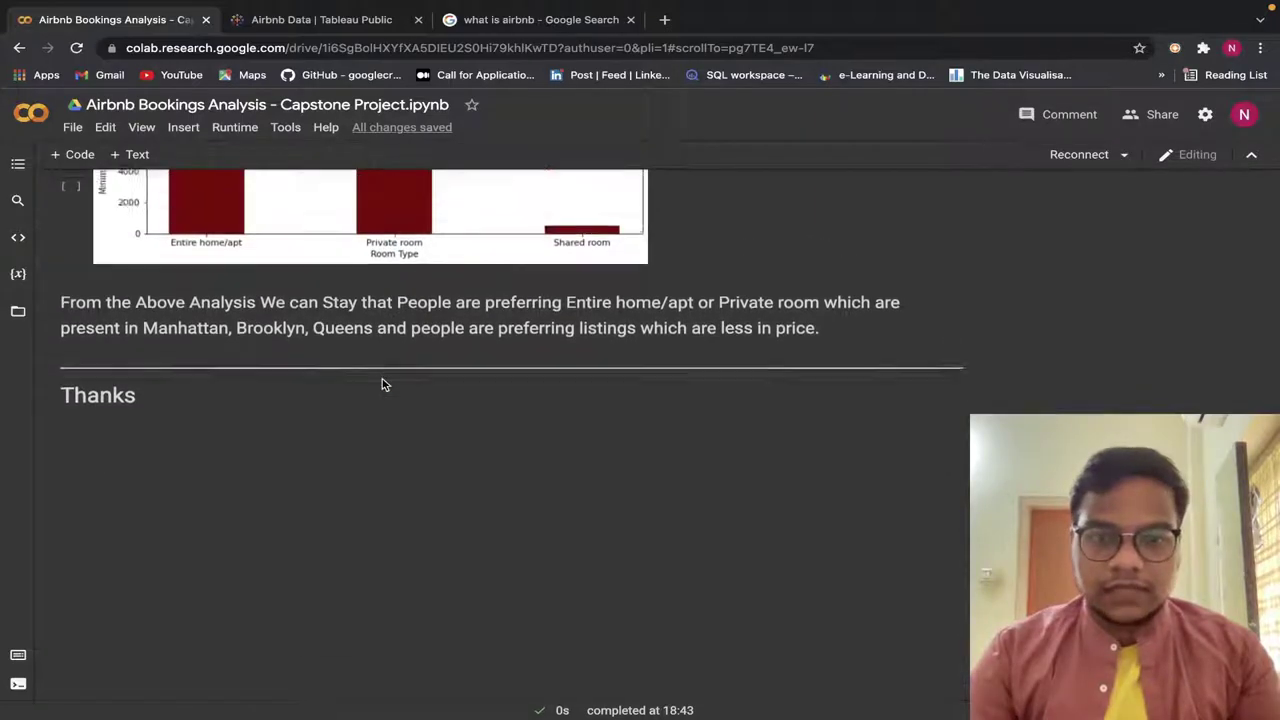
scroll(384, 385, "up", 5)
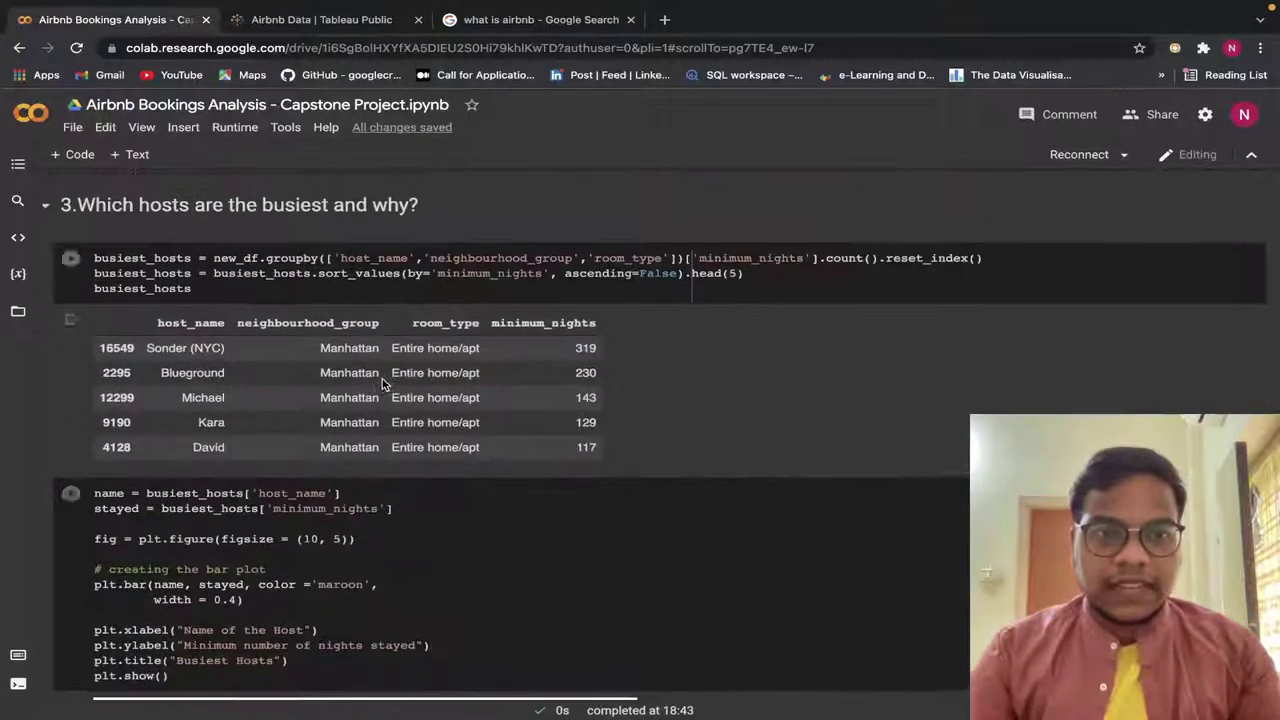
scroll(384, 385, "down", 12)
scroll(382, 385, "up", 20)
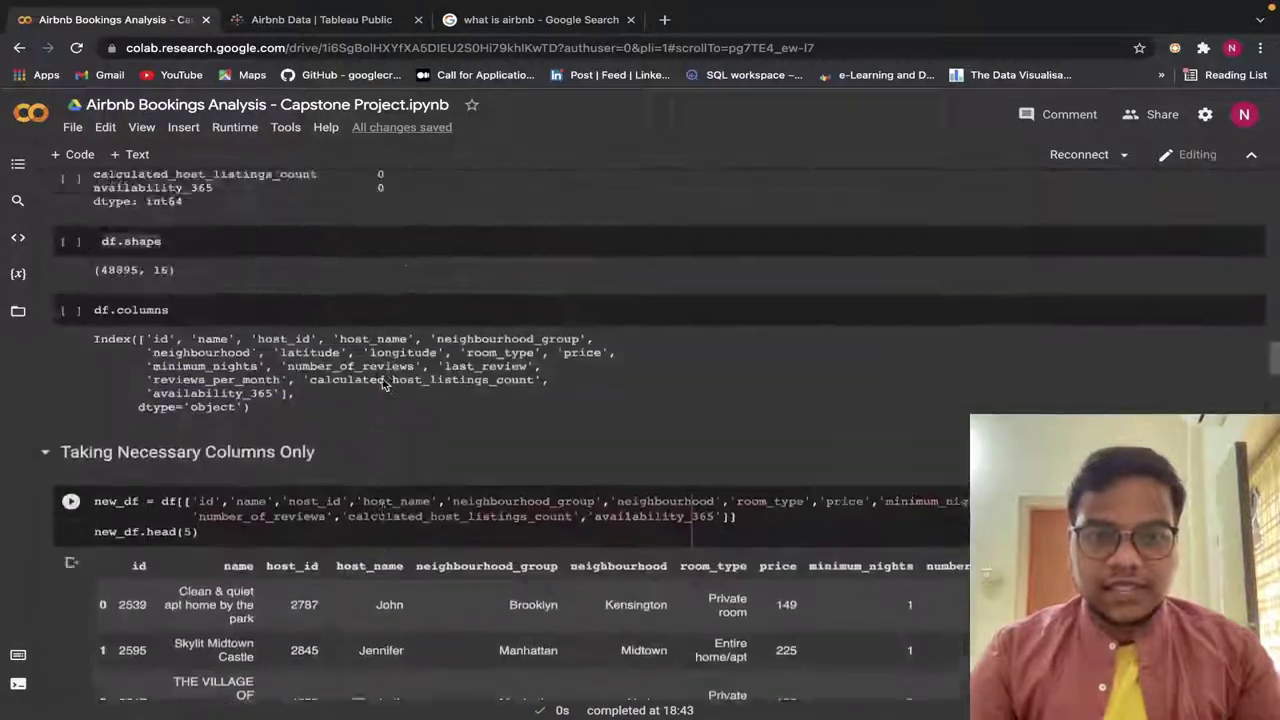
scroll(384, 387, "up", 15)
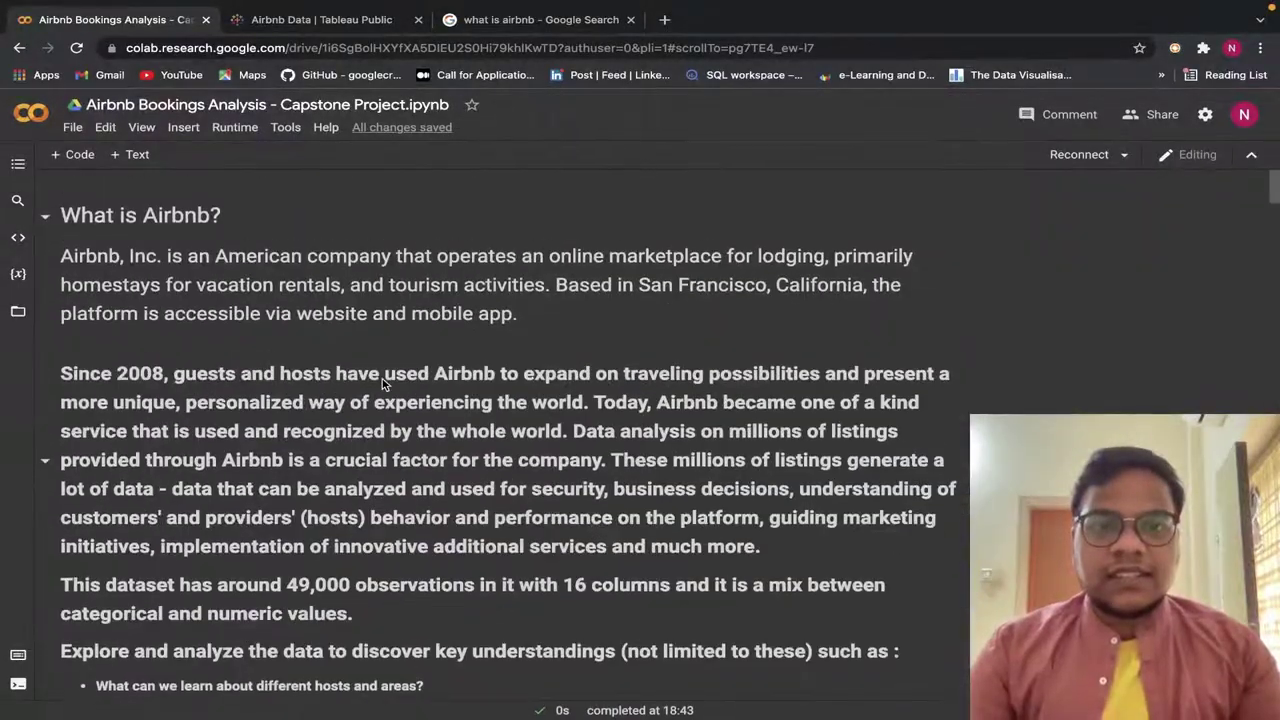
scroll(382, 378, "down", 2)
scroll(383, 385, "up", 2)
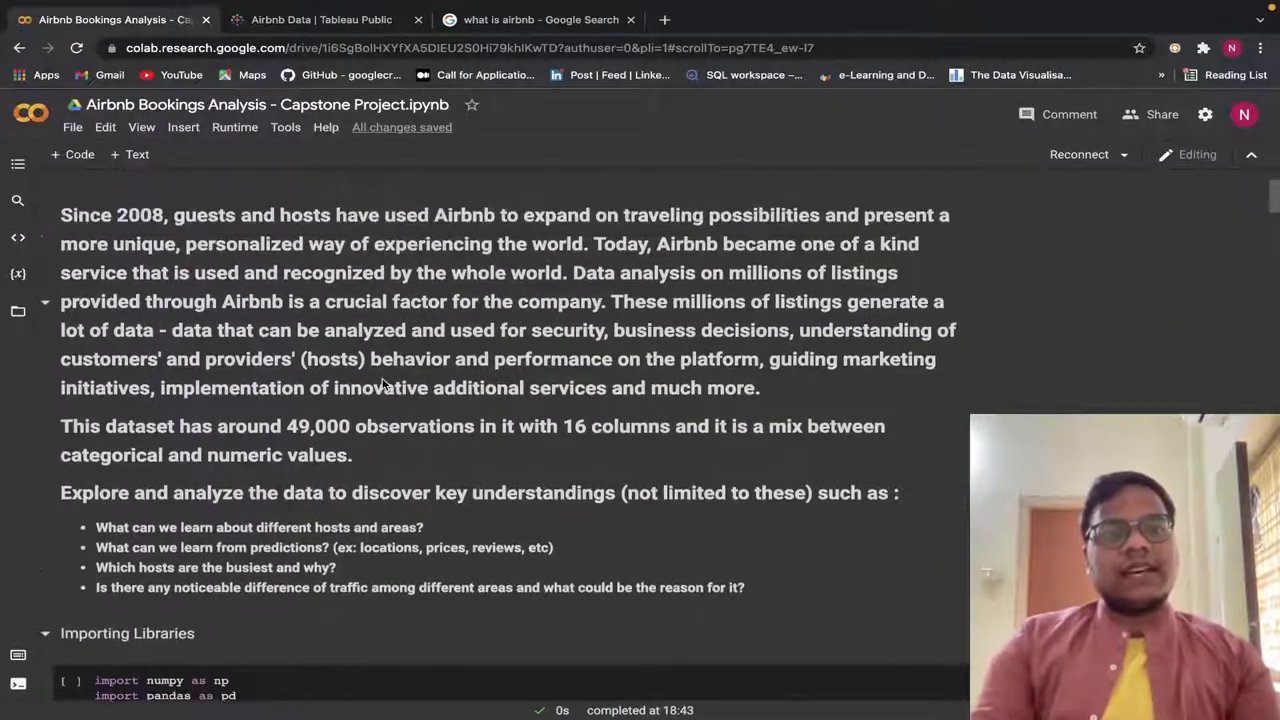